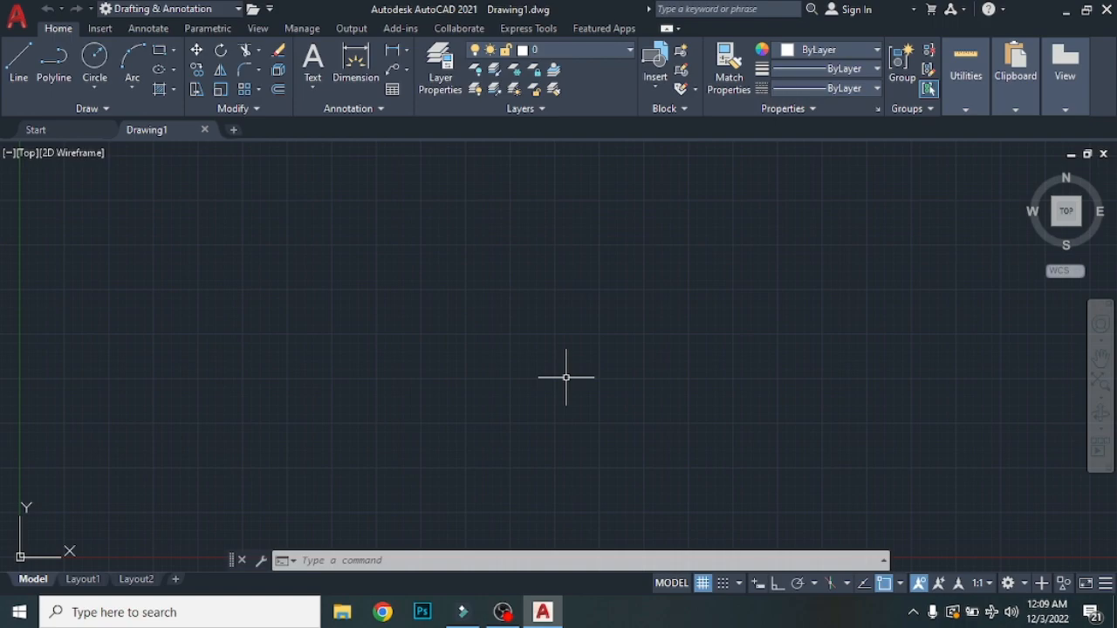
Set the drawing's length units to Architectural with a precision of 0'-0".
type("un")
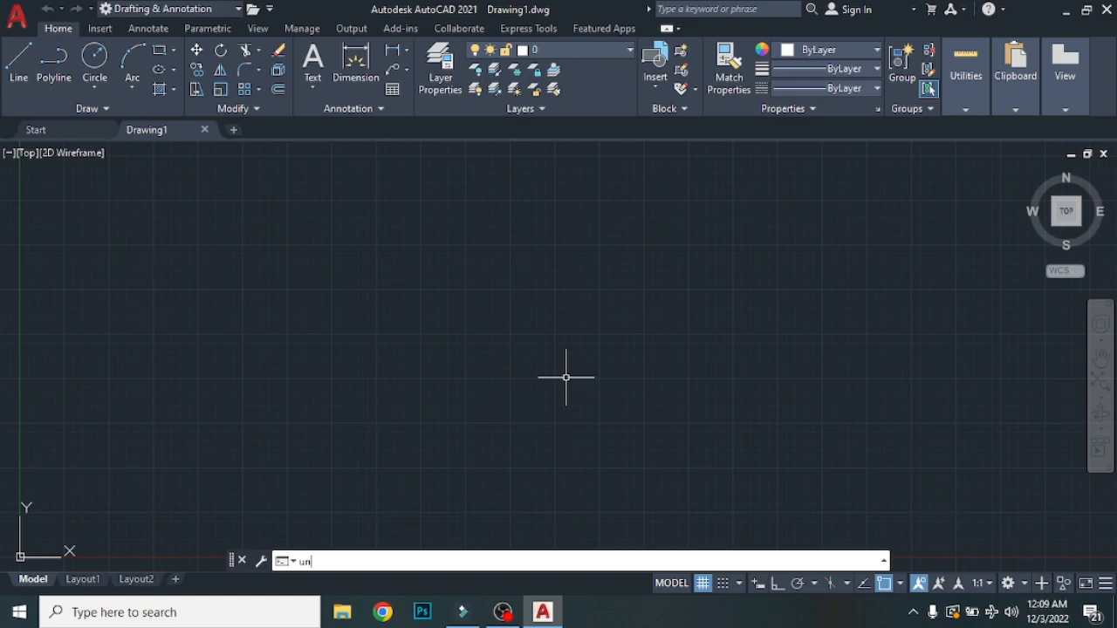
key("Return")
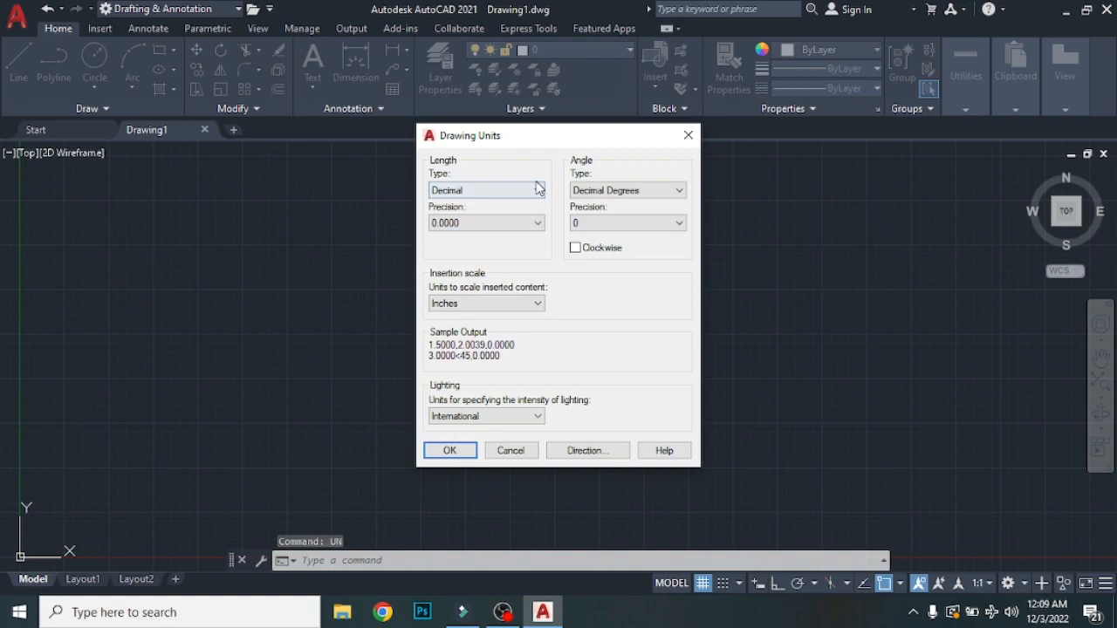
left_click(539, 192)
left_click(522, 207)
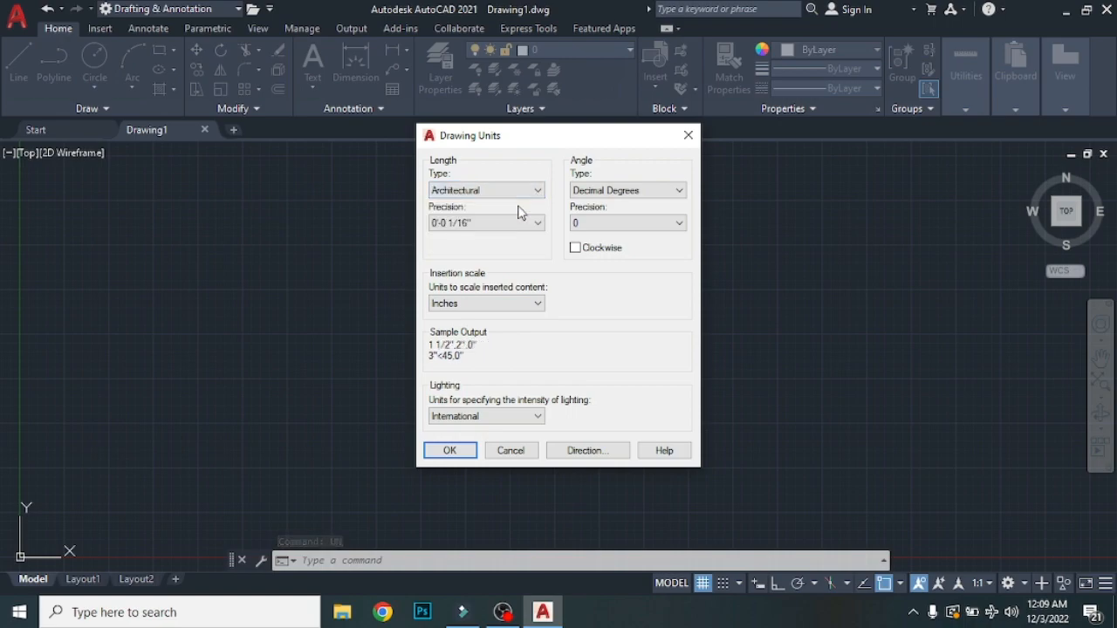
left_click(535, 223)
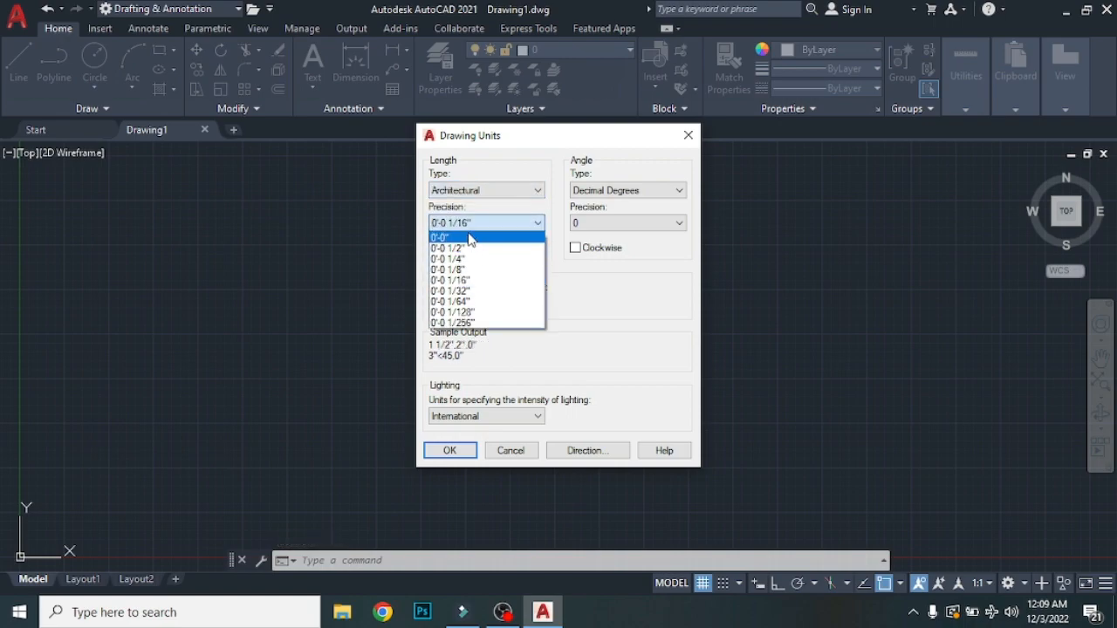
left_click(469, 238)
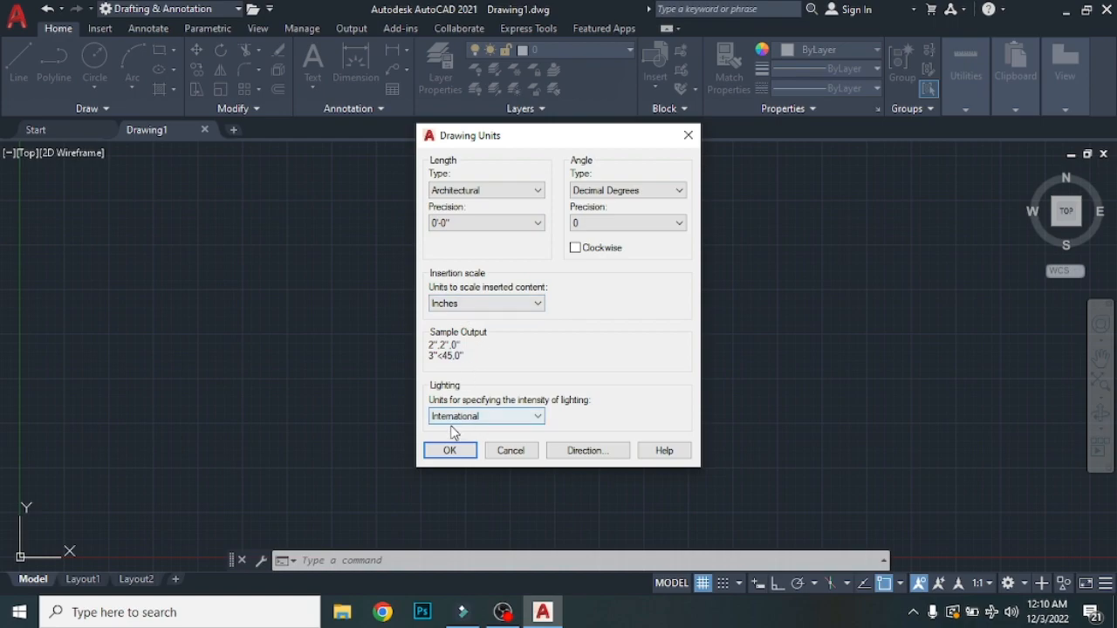
left_click(450, 450)
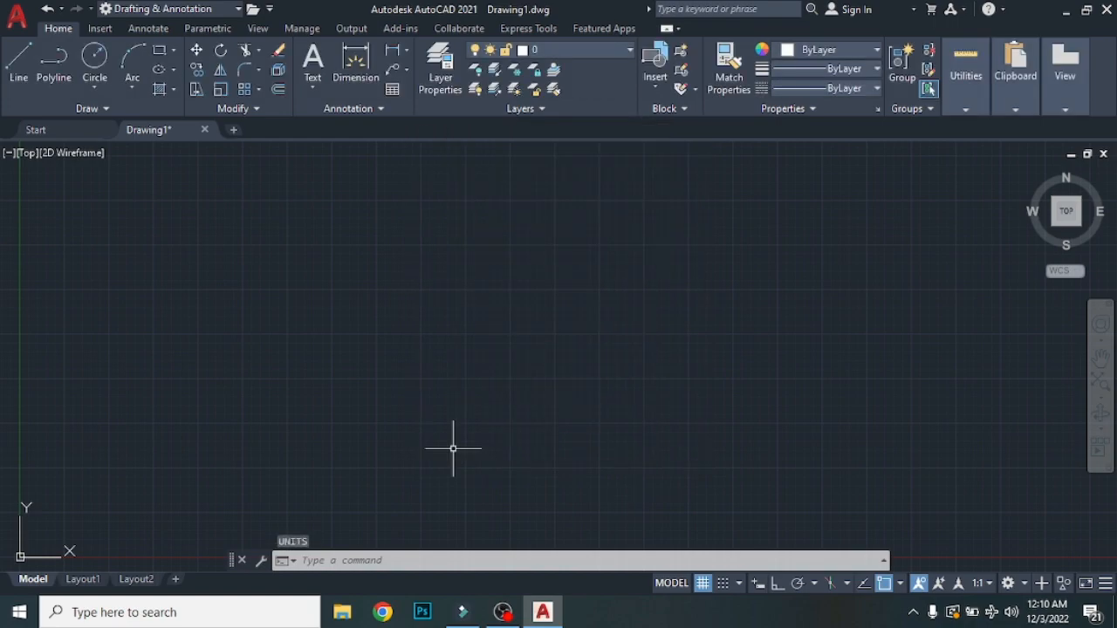
Set the model space limits from 0,0 to 100',70' and zoom to all of the drawing area.
type("LIMITS")
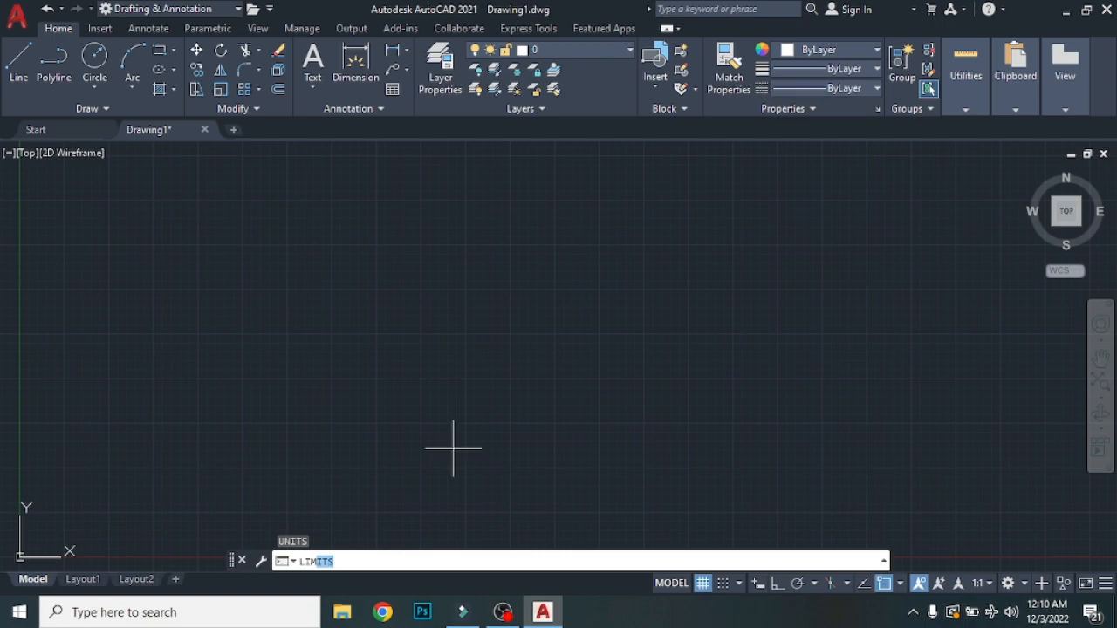
key("Return")
type("0")
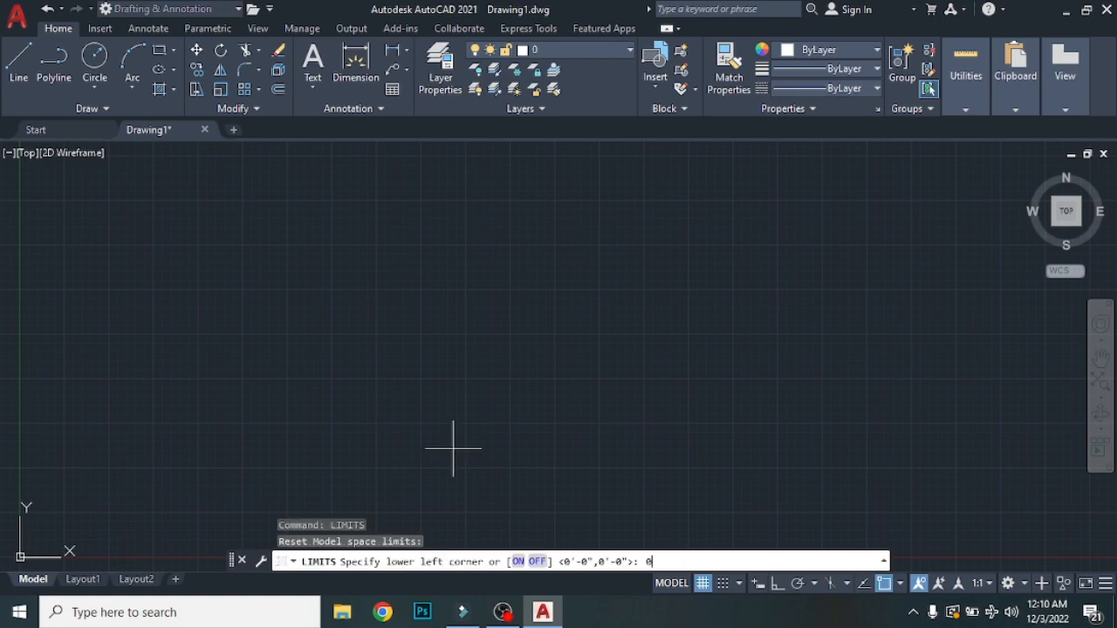
type(",0")
key("Return")
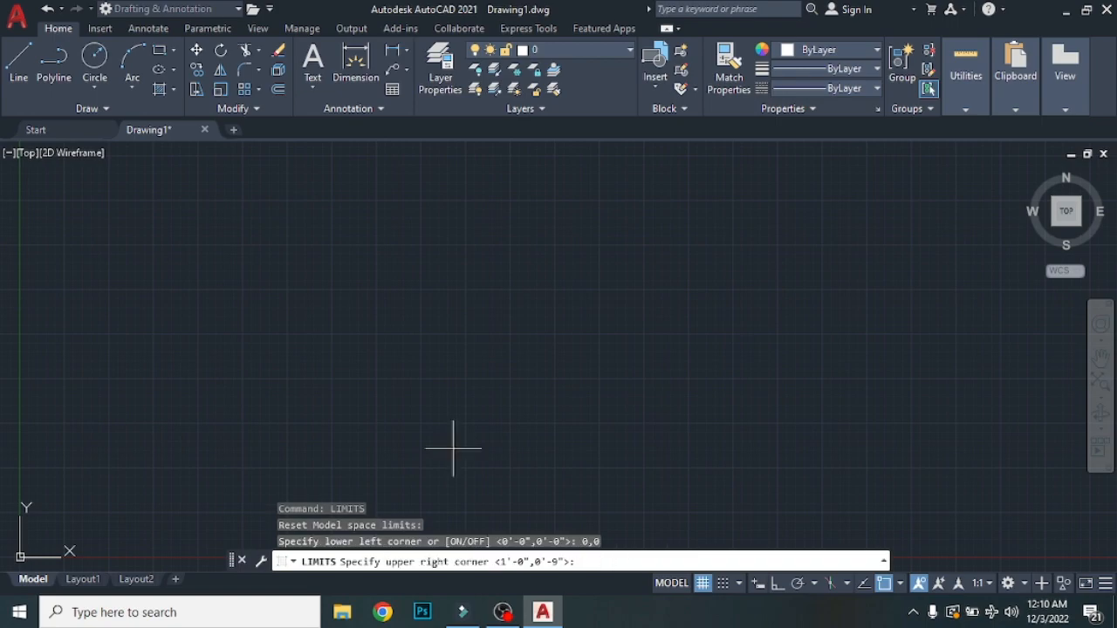
type("100',70'")
key("Return")
type("z")
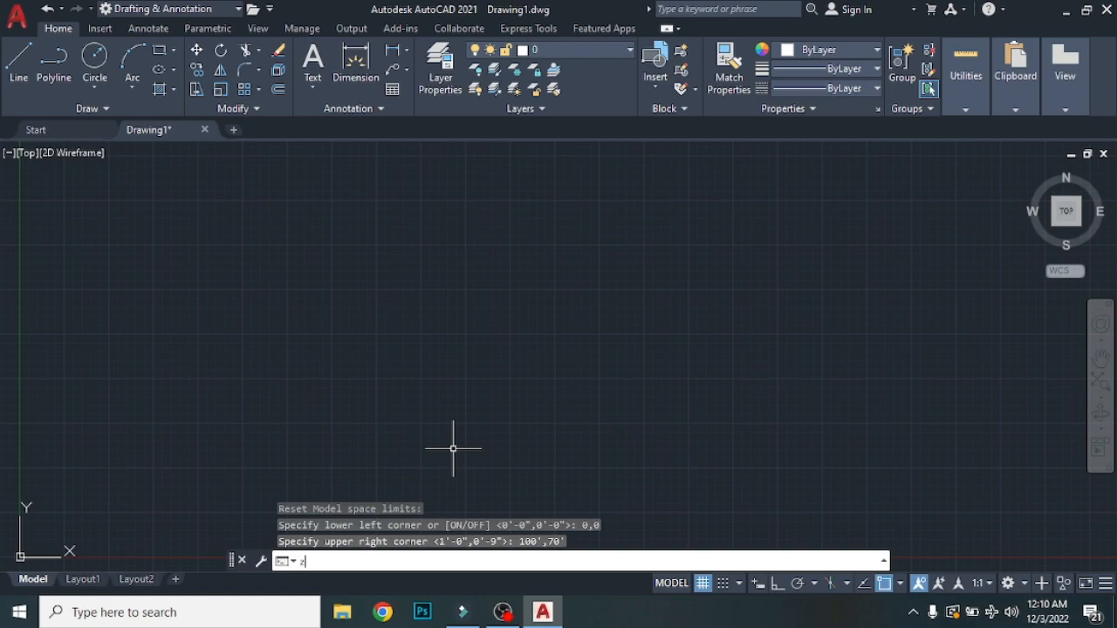
key("Return")
type("a")
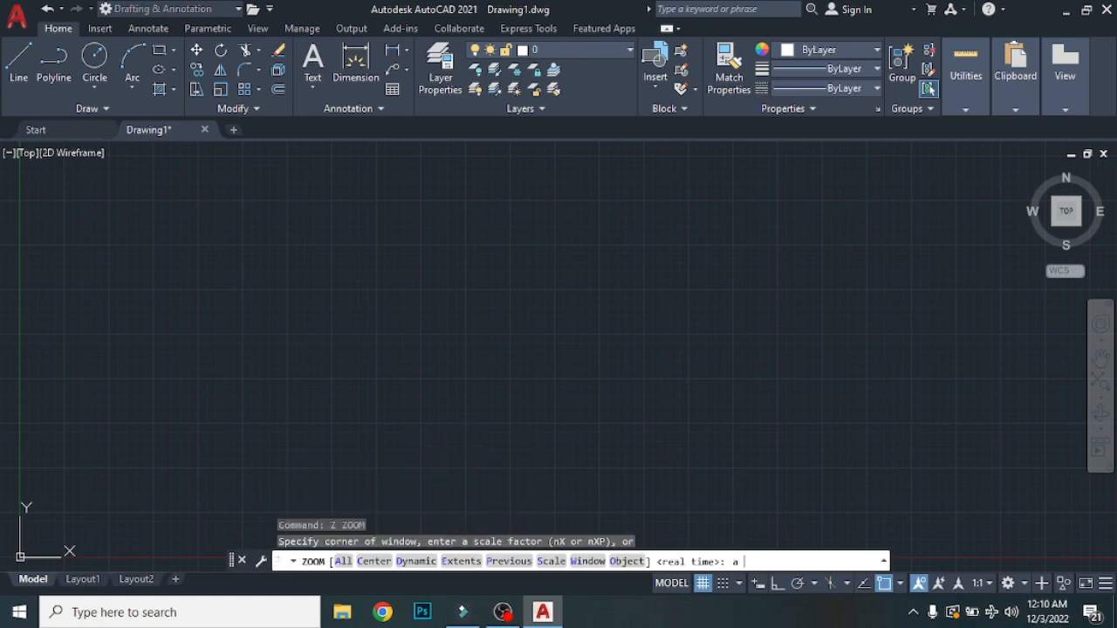
key("Return")
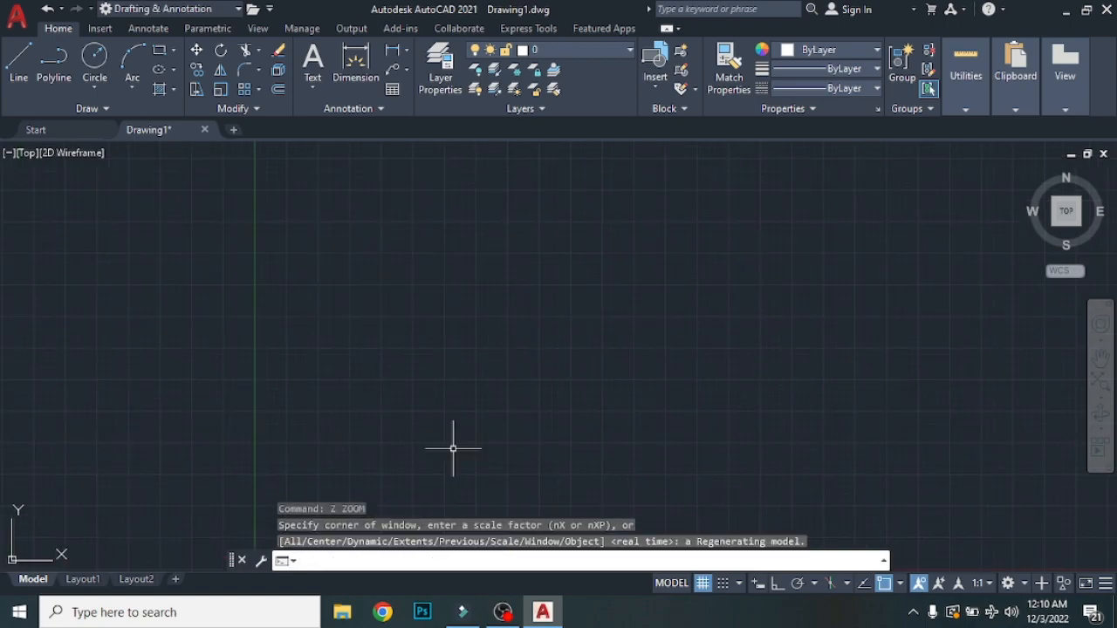
Modify the Standard dimension style's primary units to Architectural format with 0'-0" precision.
type("d")
key("Return")
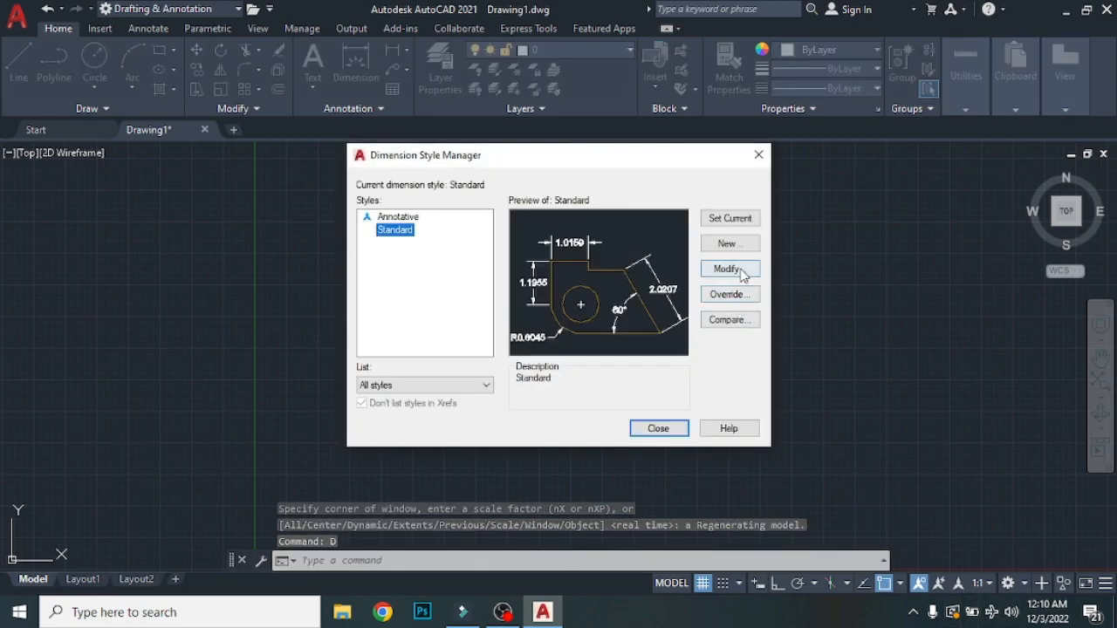
left_click(738, 272)
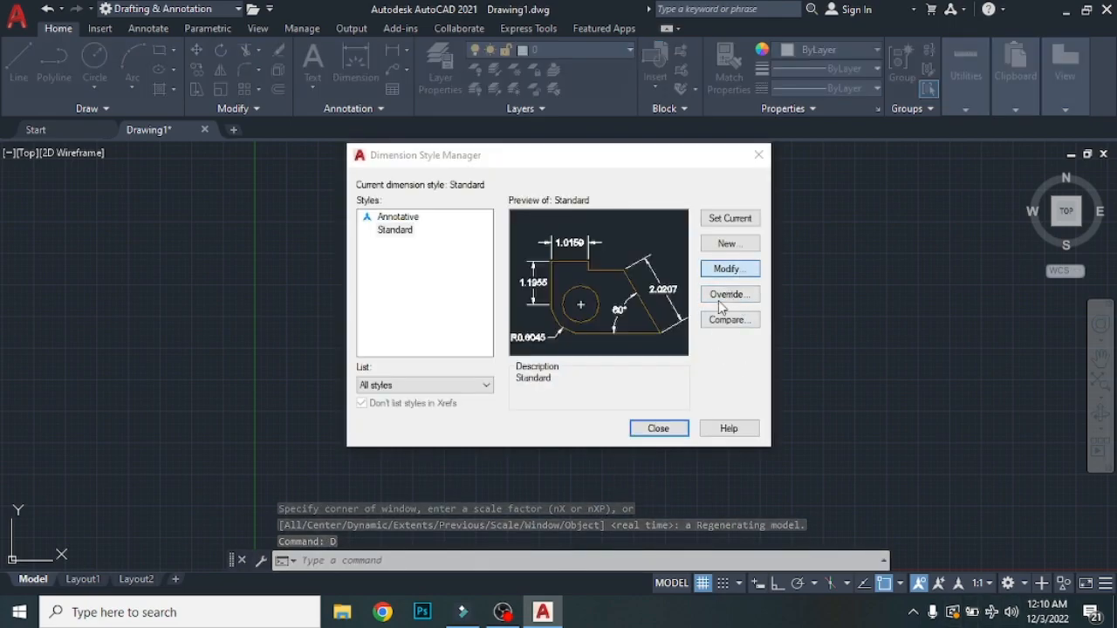
left_click(729, 272)
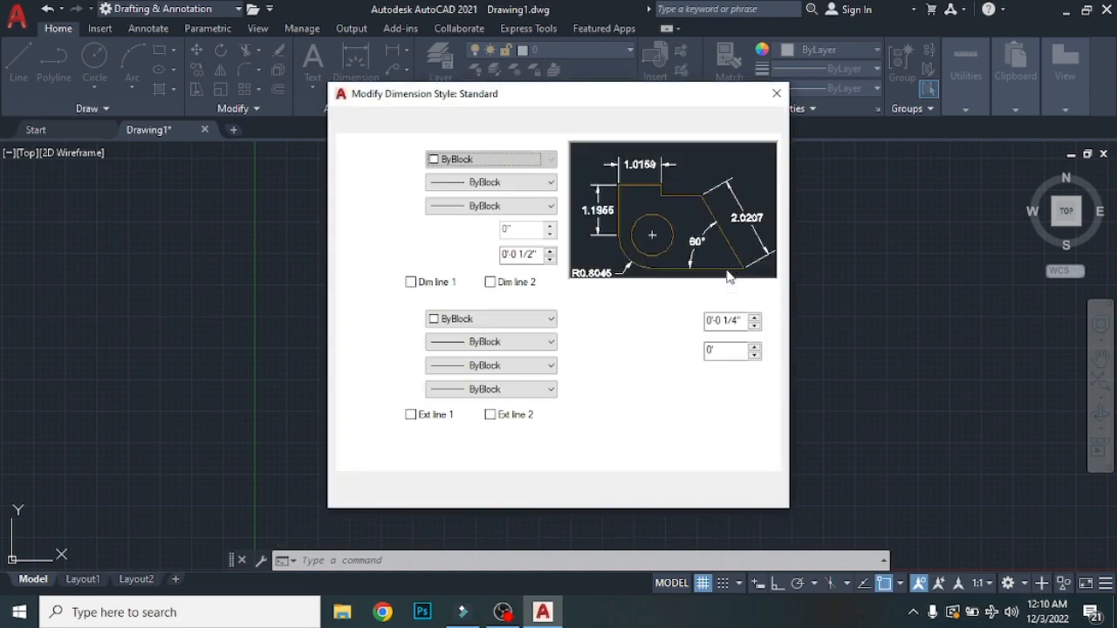
left_click(563, 128)
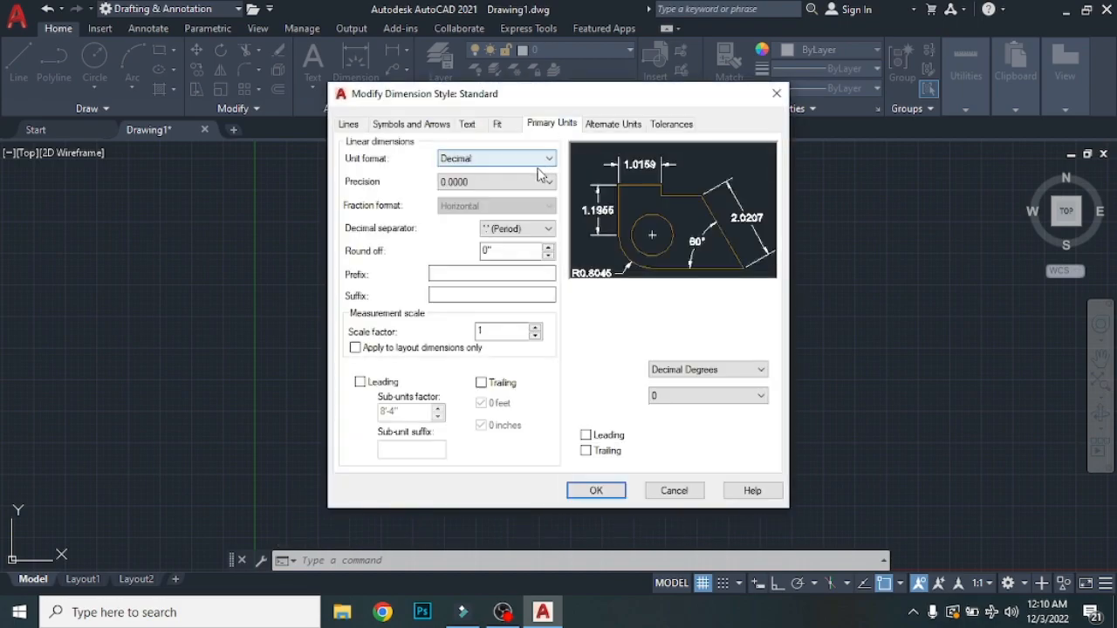
left_click(547, 160)
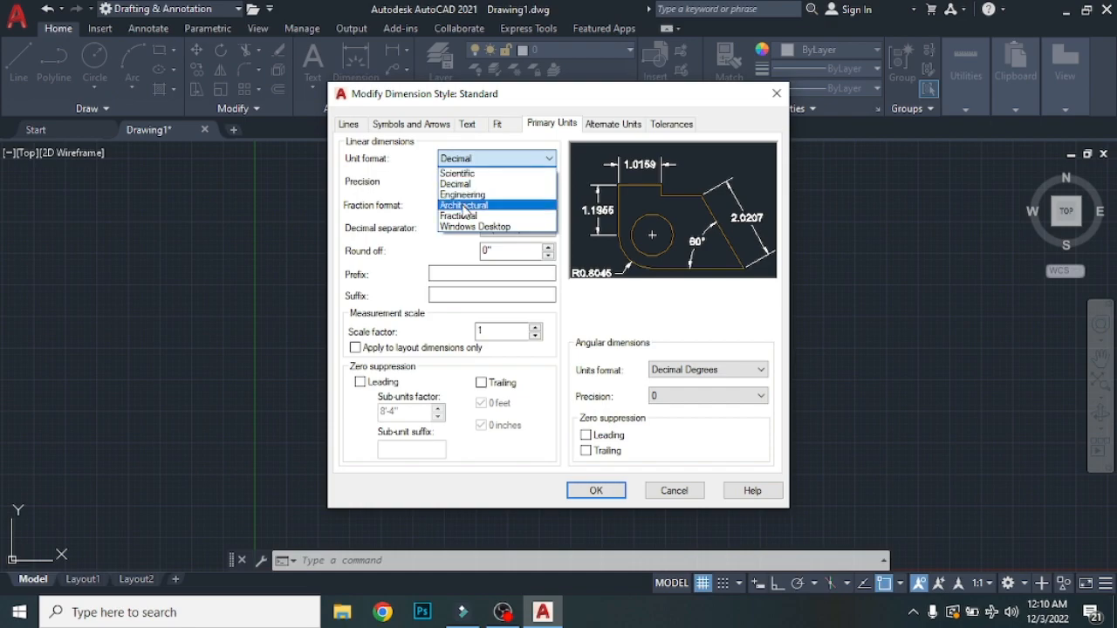
left_click(463, 206)
left_click(481, 180)
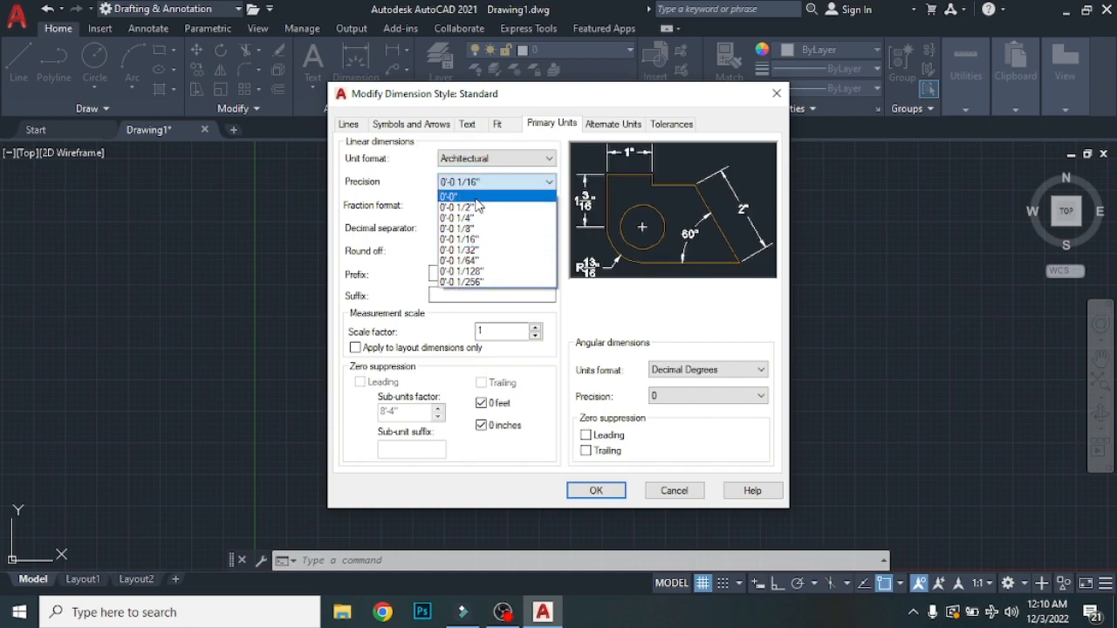
left_click(476, 193)
Align the Standard style's dimension text with the dimension line and set the text height to 0'-10 1/4".
left_click(467, 125)
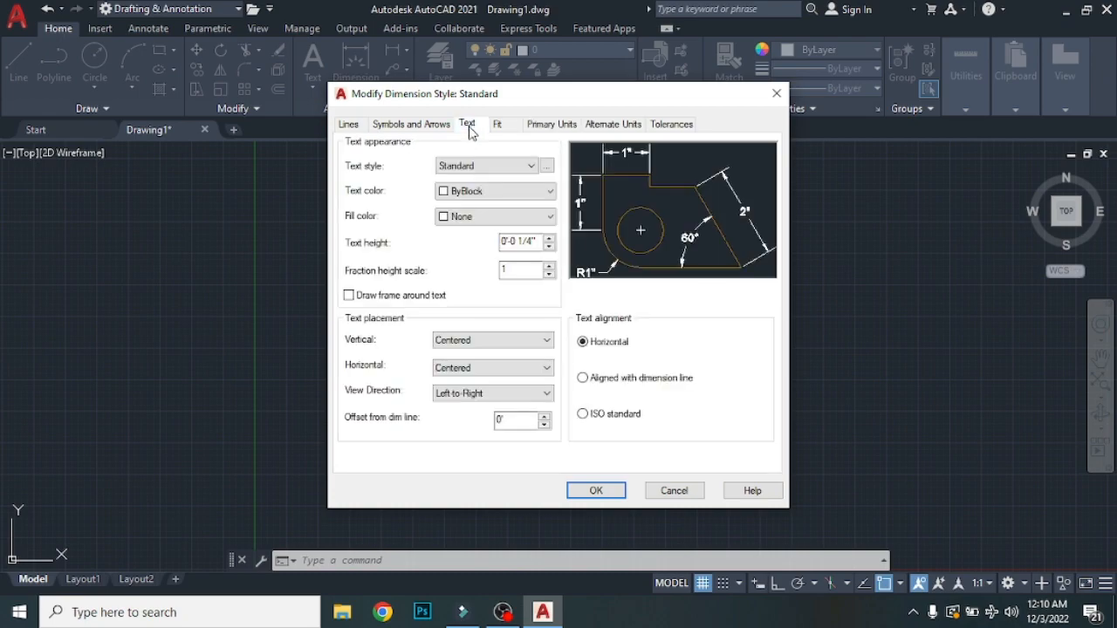
left_click(582, 379)
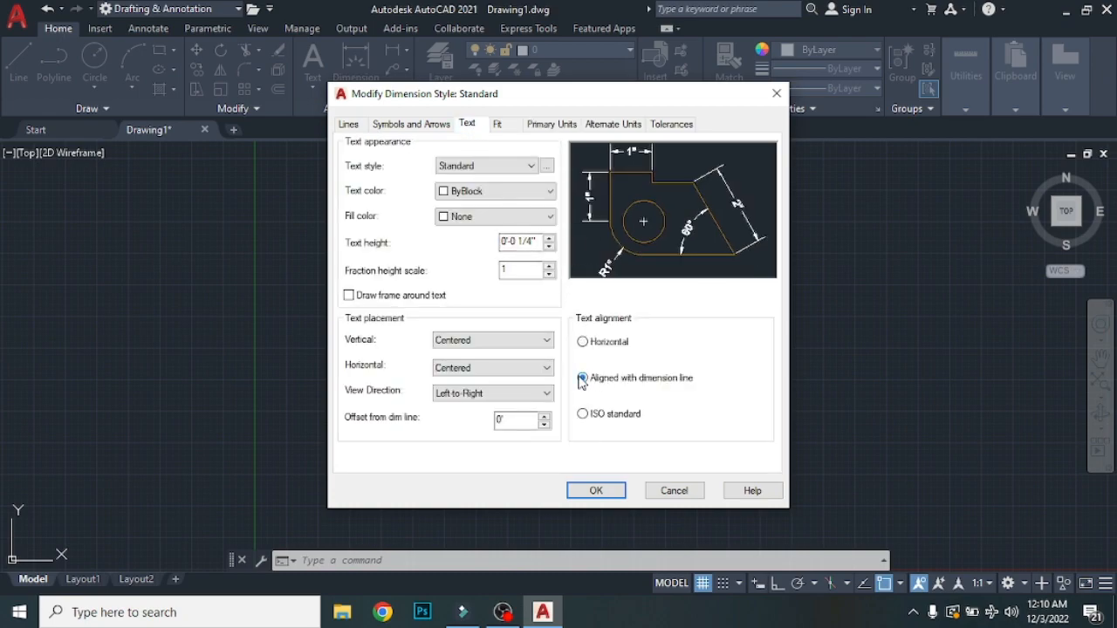
left_click(550, 239)
left_click(550, 239)
left_click(550, 238)
left_click(550, 239)
left_click(550, 239)
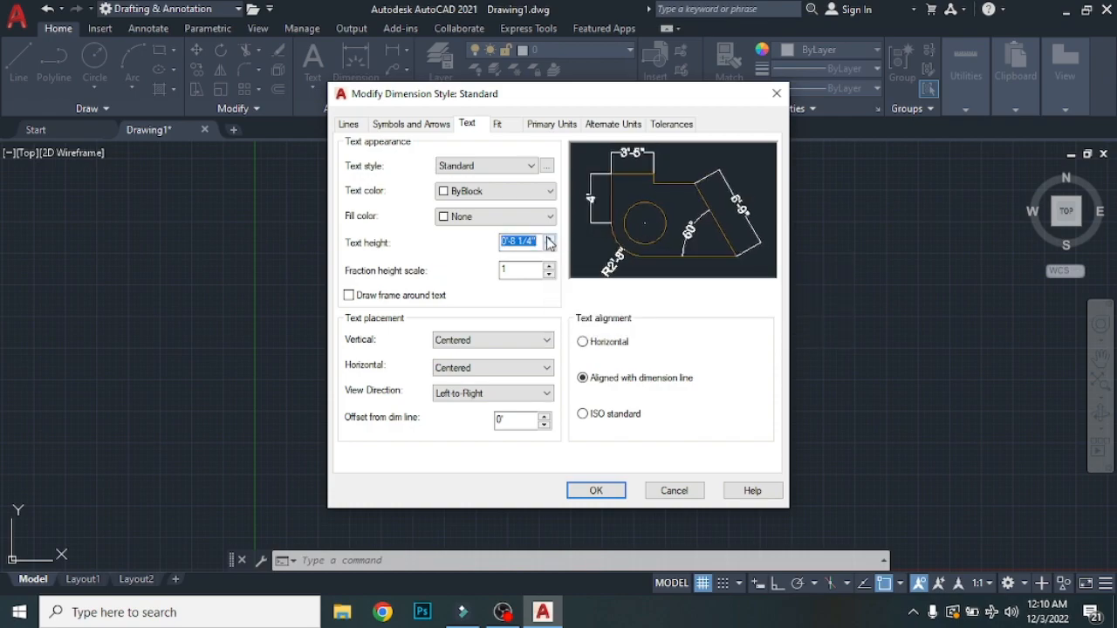
left_click(550, 239)
left_click(550, 238)
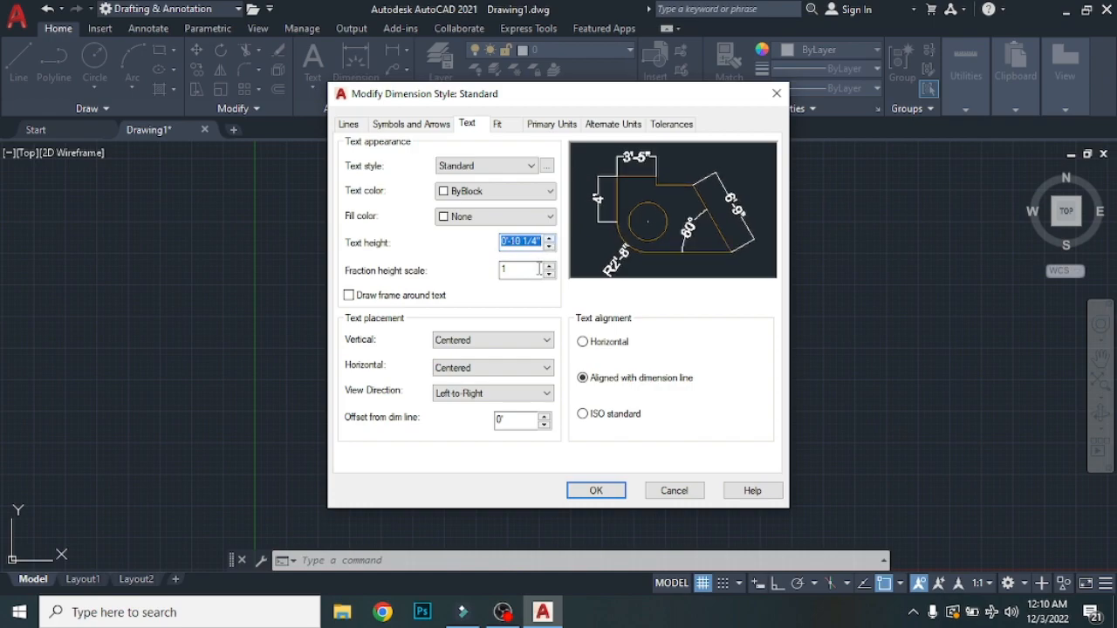
Set the dimension arrow size to 0'-5 1/4" and enable fixed length extension lines with a length of 1'.
left_click(427, 128)
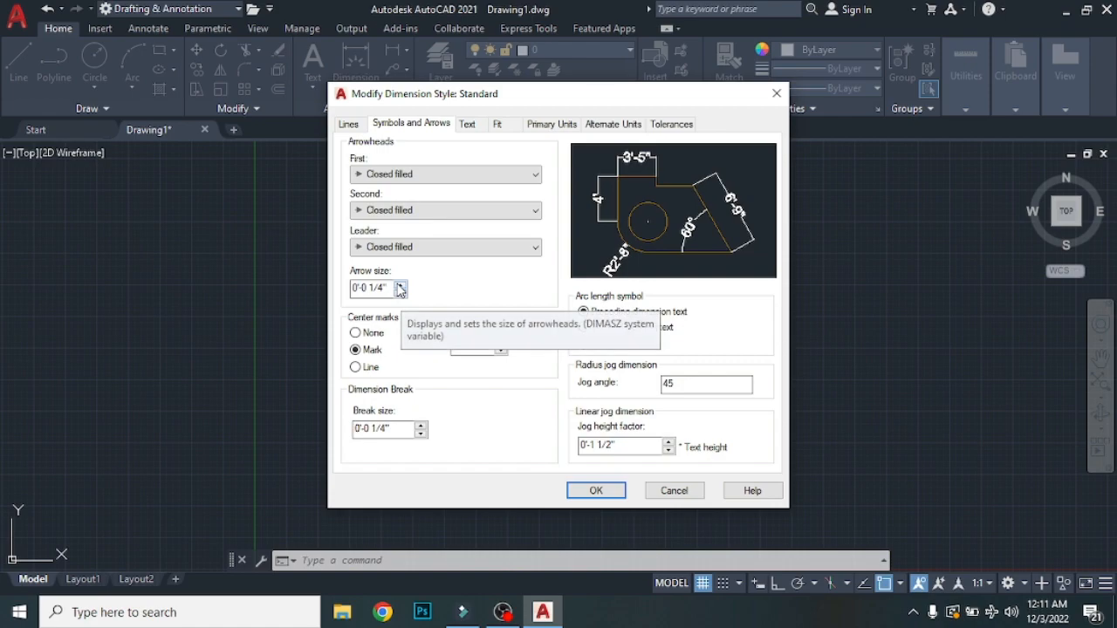
left_click(400, 284)
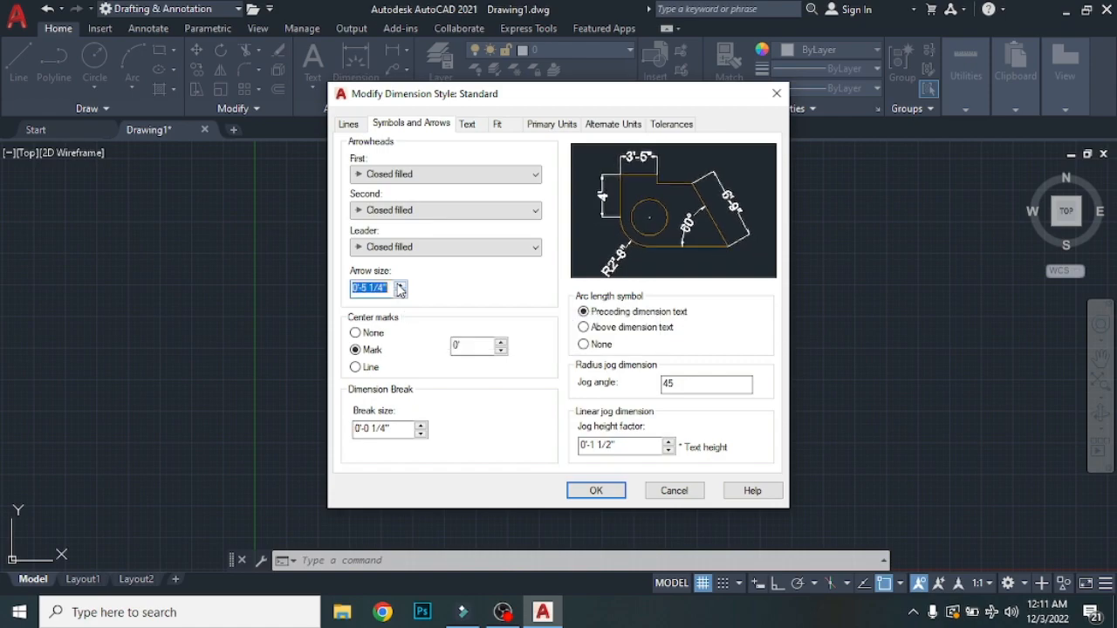
left_click(348, 126)
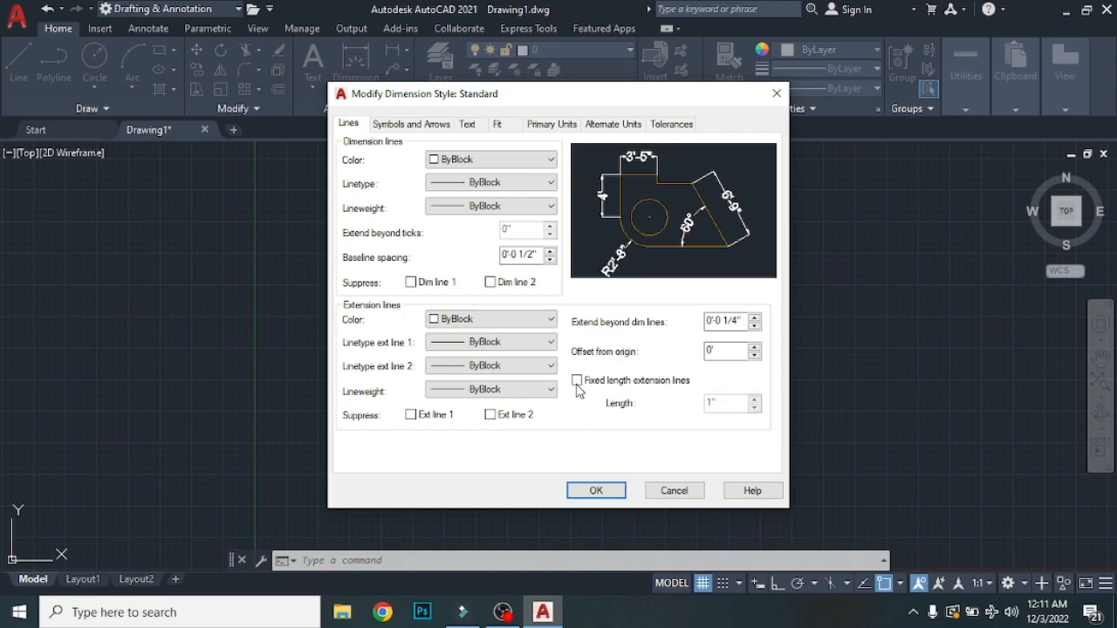
left_click(577, 381)
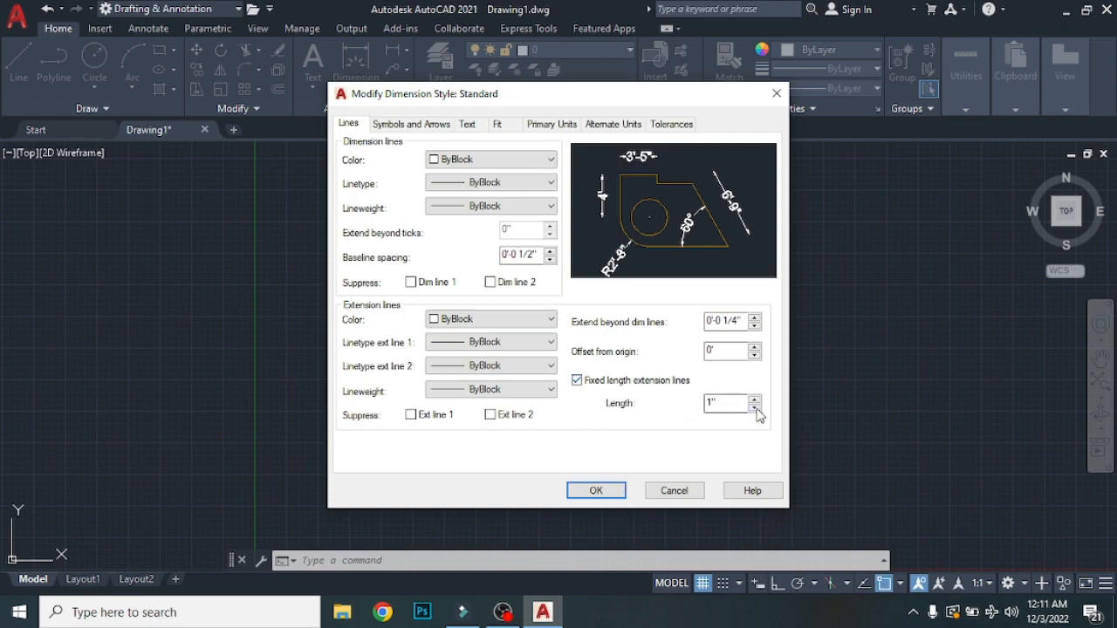
left_click(751, 400)
left_click(759, 400)
left_click(759, 399)
left_click(760, 399)
left_click(759, 400)
left_click(759, 400)
left_click(759, 400)
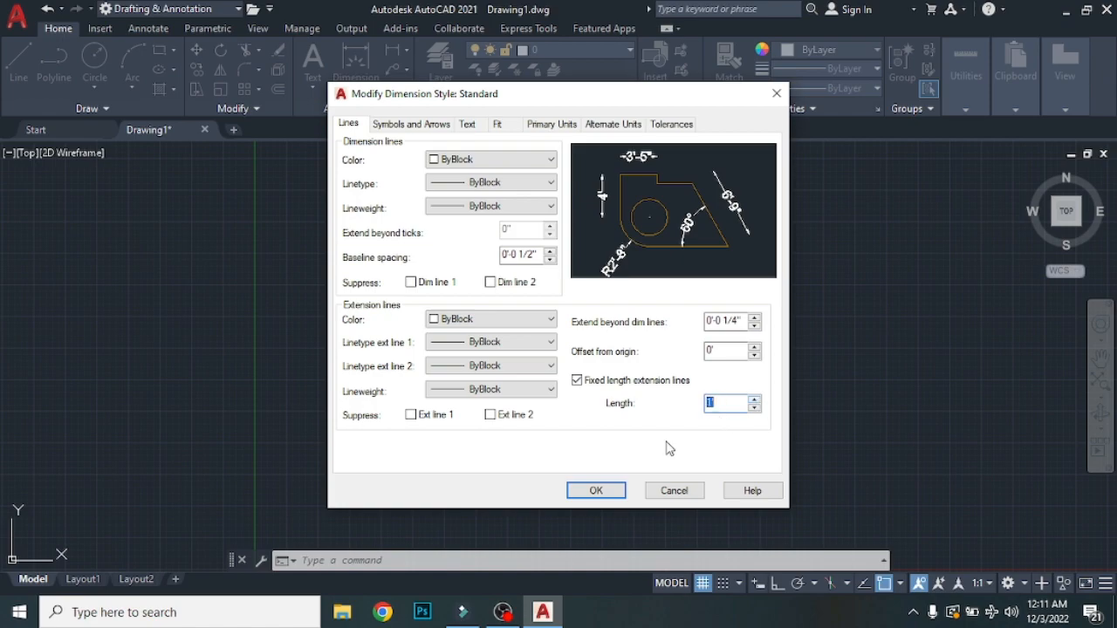
Accept the dimension style changes and make the Standard style current.
left_click(594, 493)
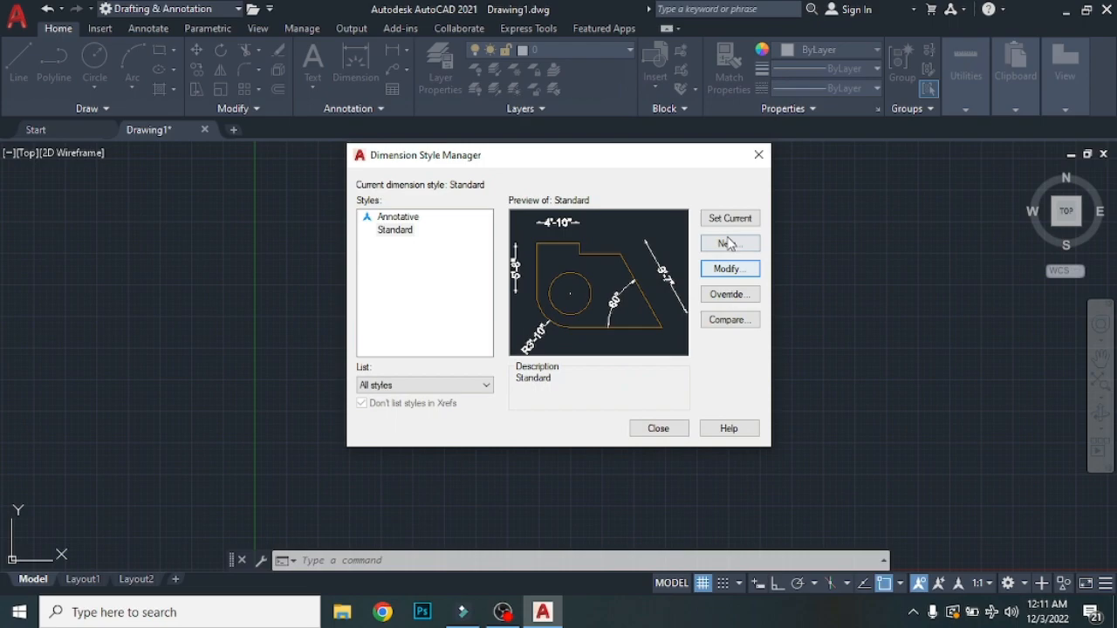
left_click(731, 219)
left_click(659, 430)
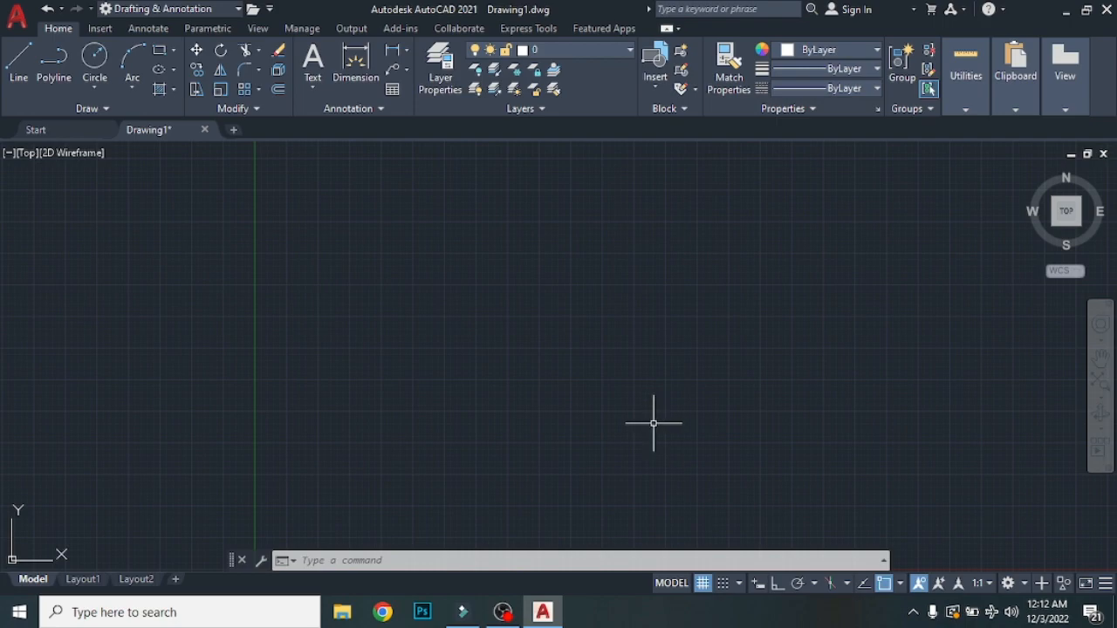
Draw a closed five-pointed star freehand from five connected line segments with the Line command.
left_click(17, 77)
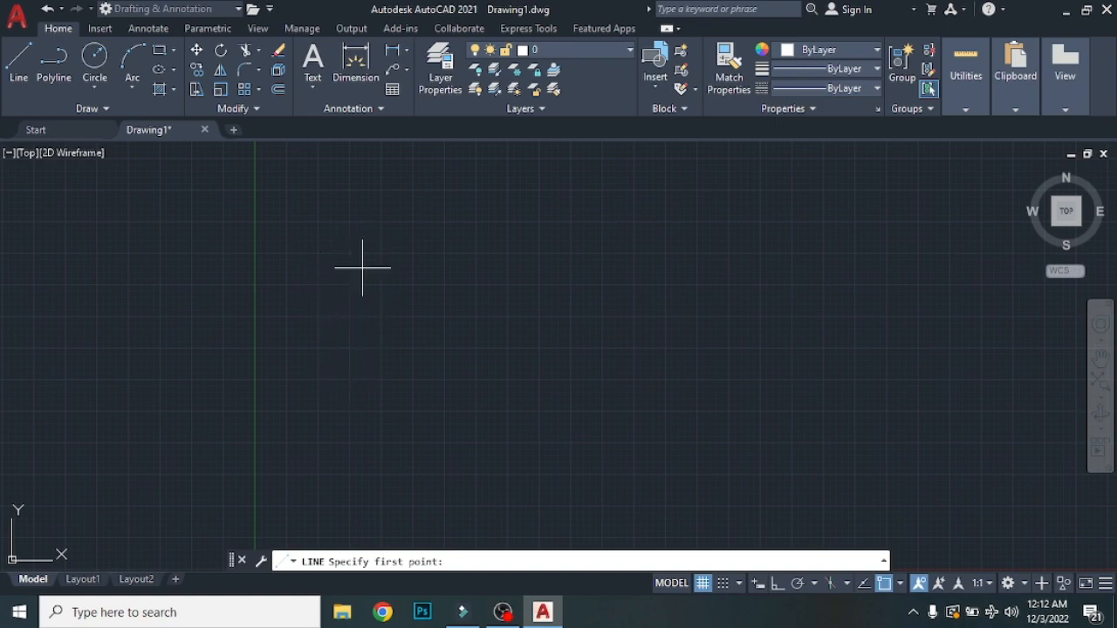
left_click(331, 270)
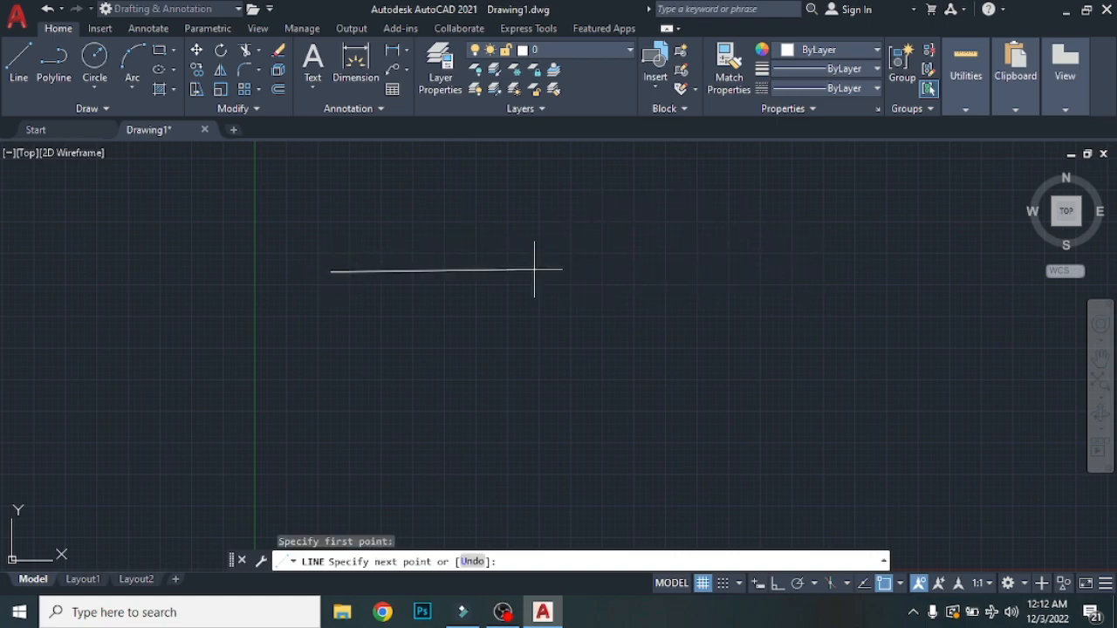
left_click(747, 272)
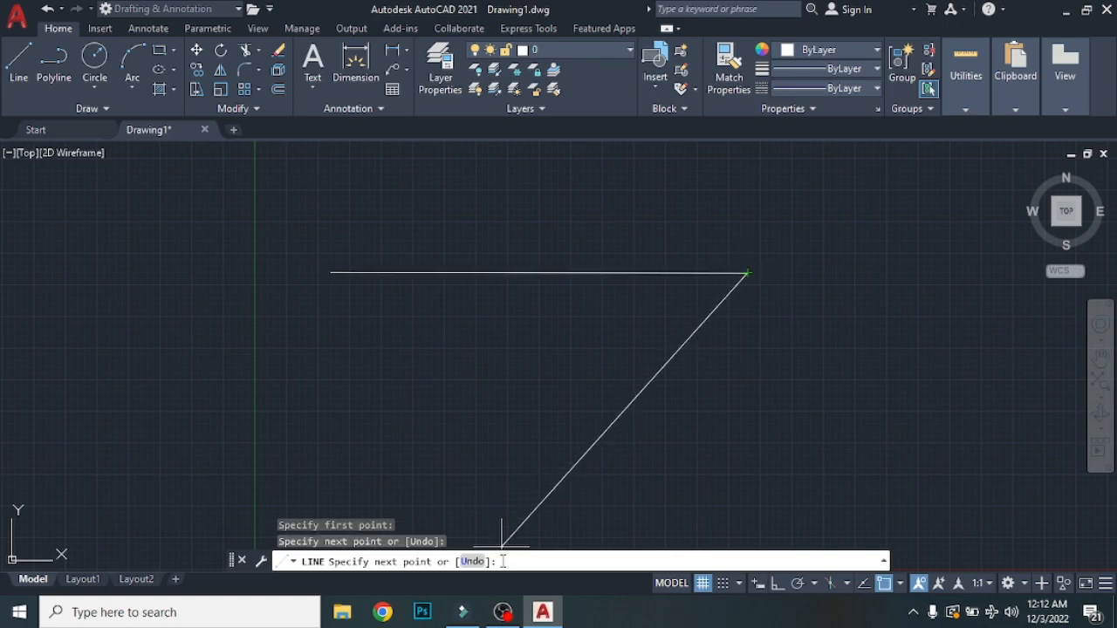
left_click(491, 429)
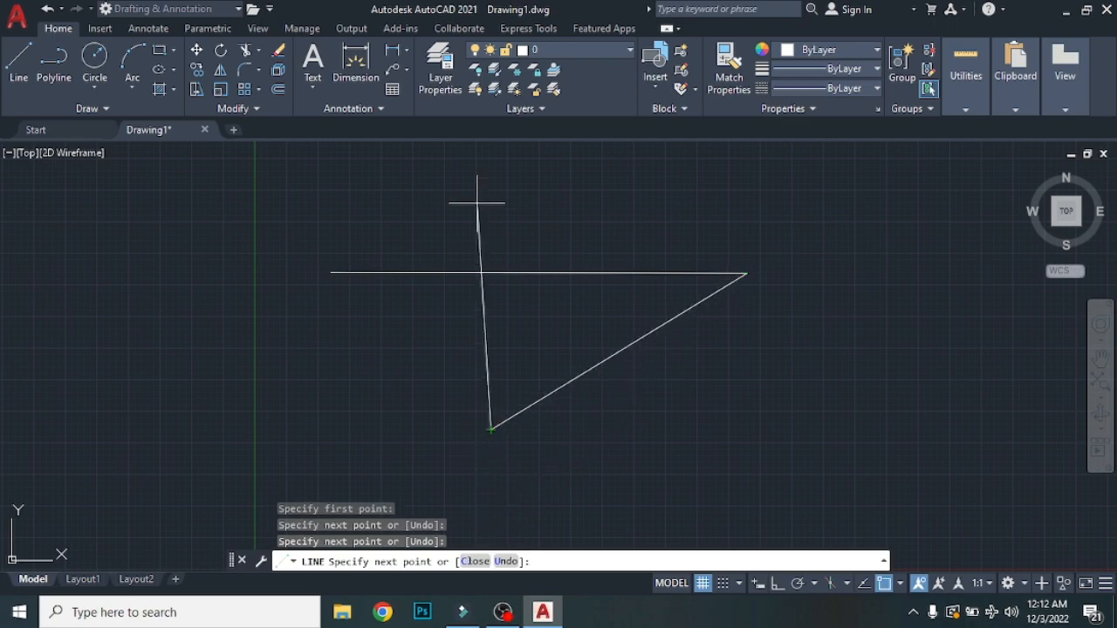
left_click(702, 426)
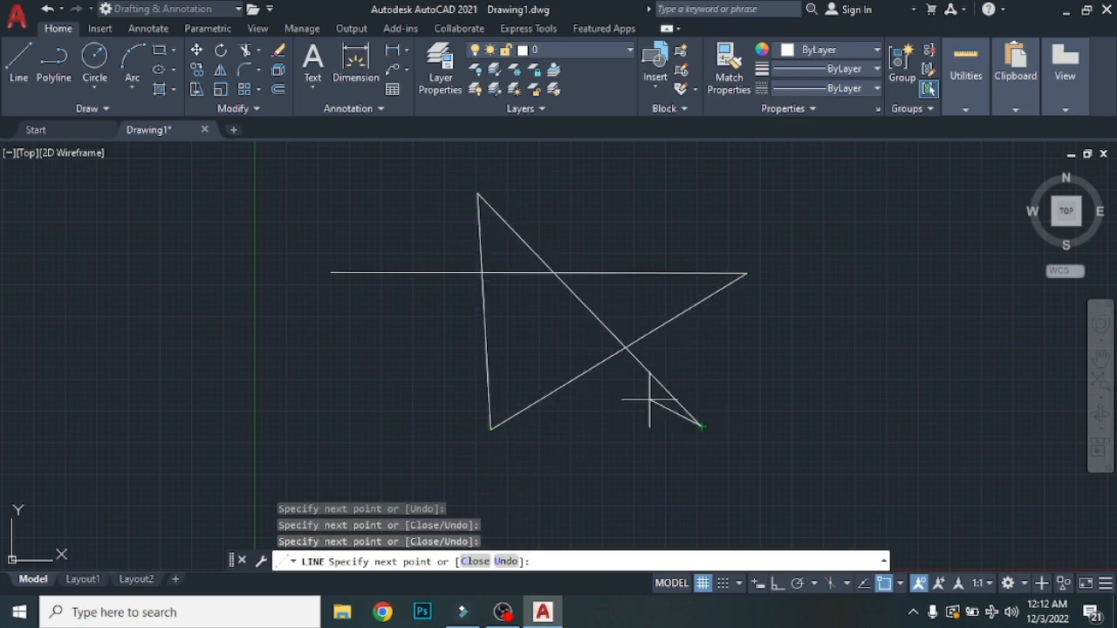
left_click(332, 273)
key("Escape")
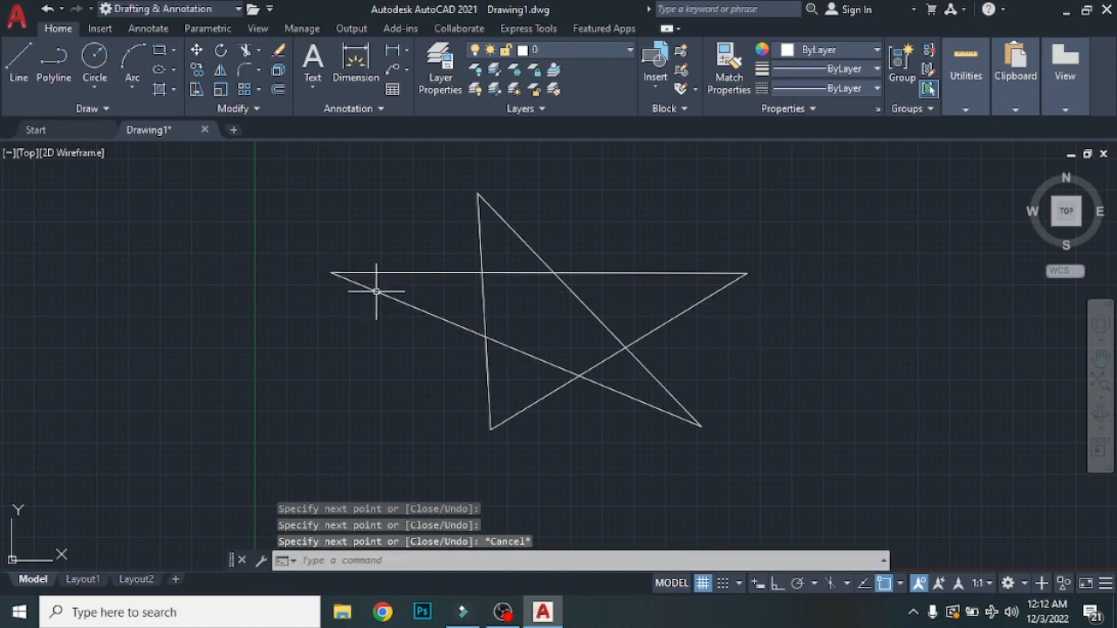
Select all five lines of the star with a crossing window and delete them.
left_click(819, 167)
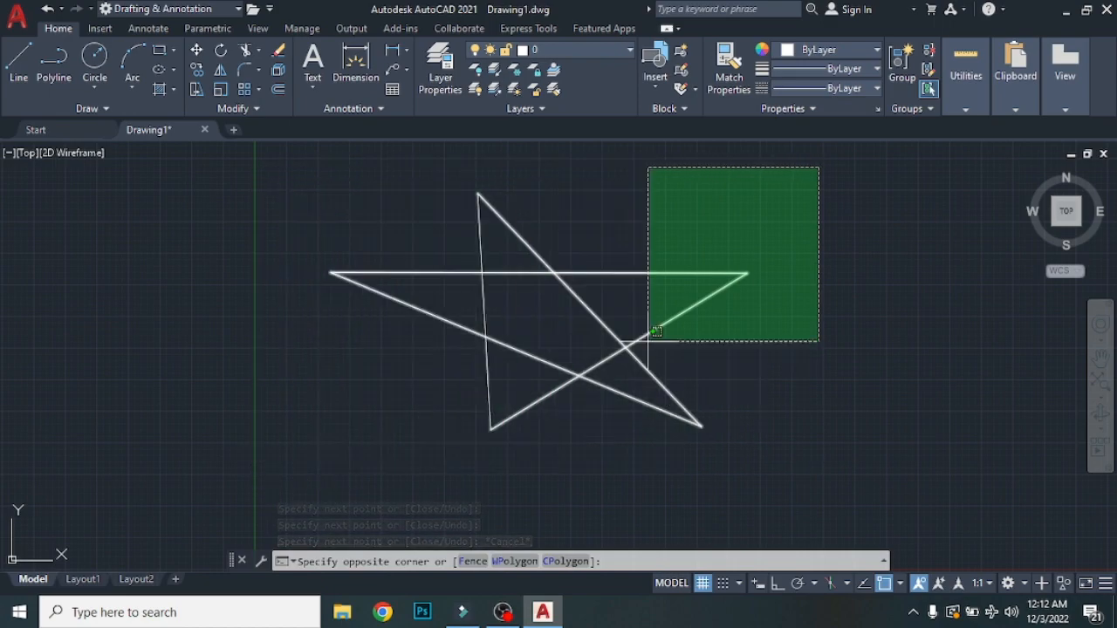
key("Escape")
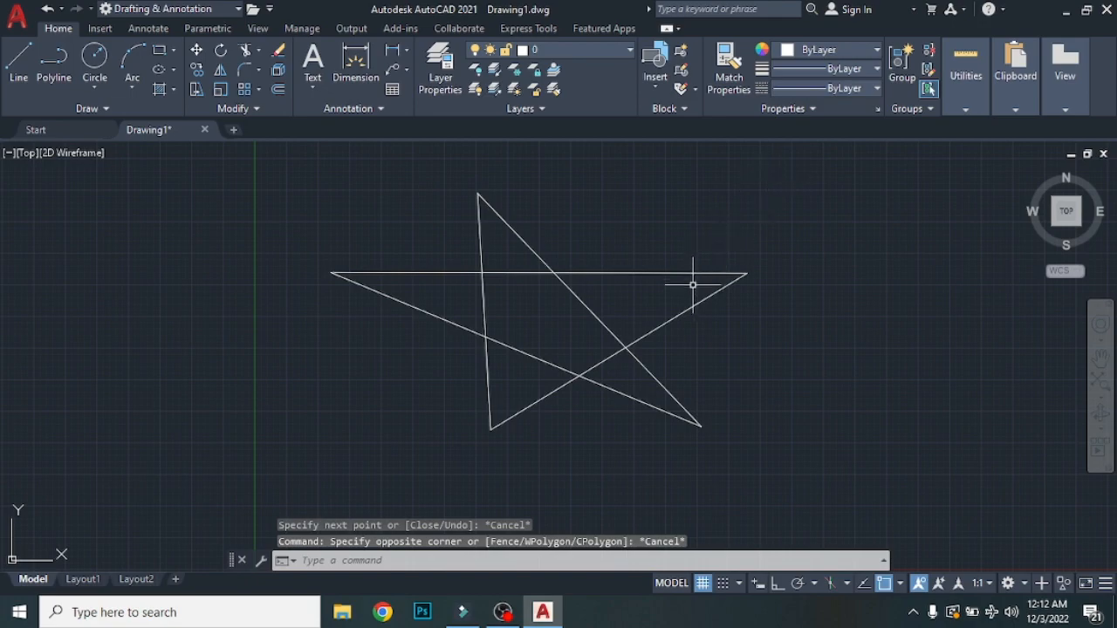
left_click(792, 176)
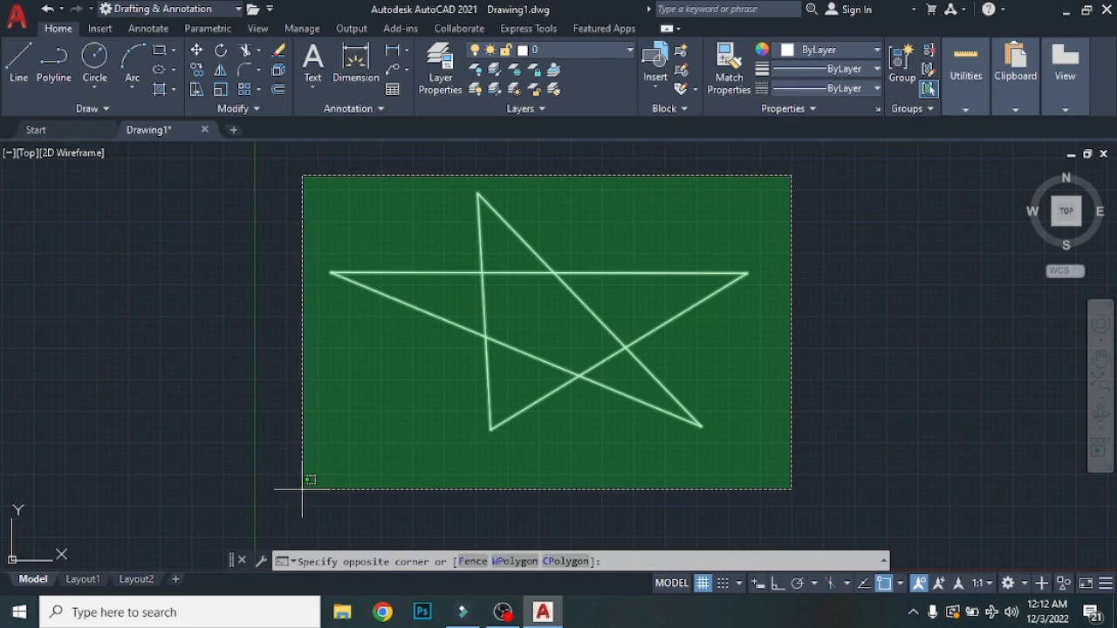
left_click(303, 490)
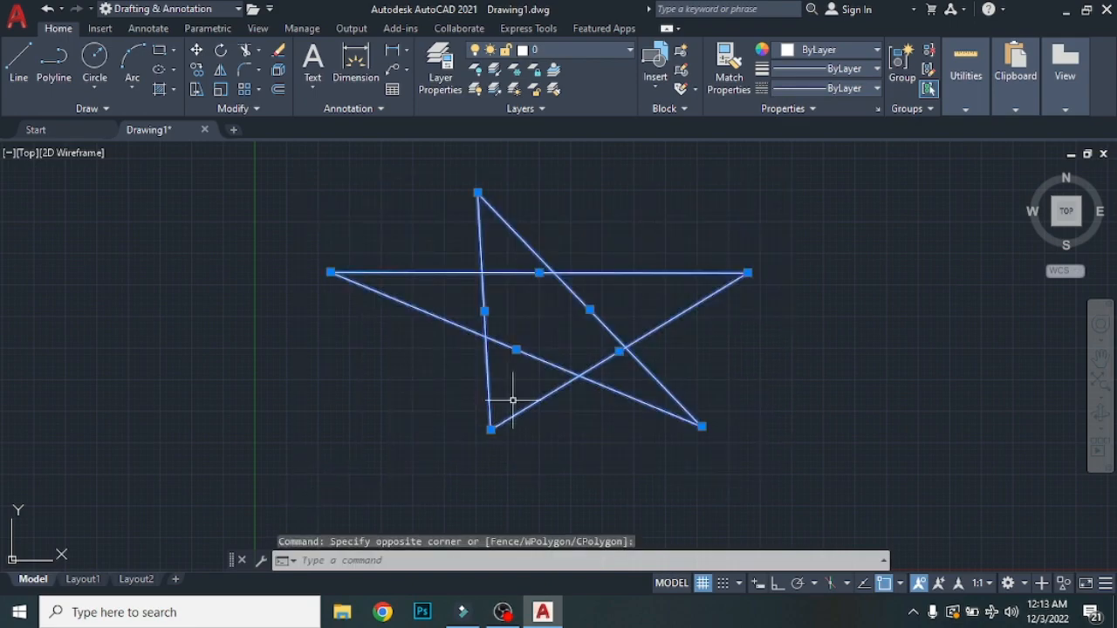
key("Delete")
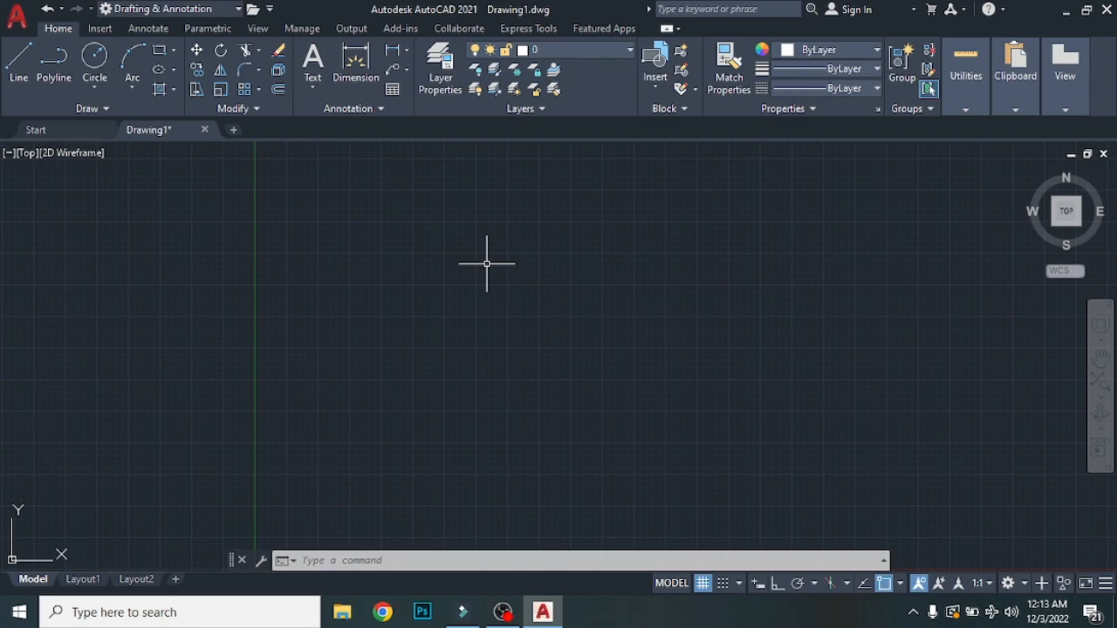
Start a line from a point in the drawing area and turn on Ortho mode.
type("l")
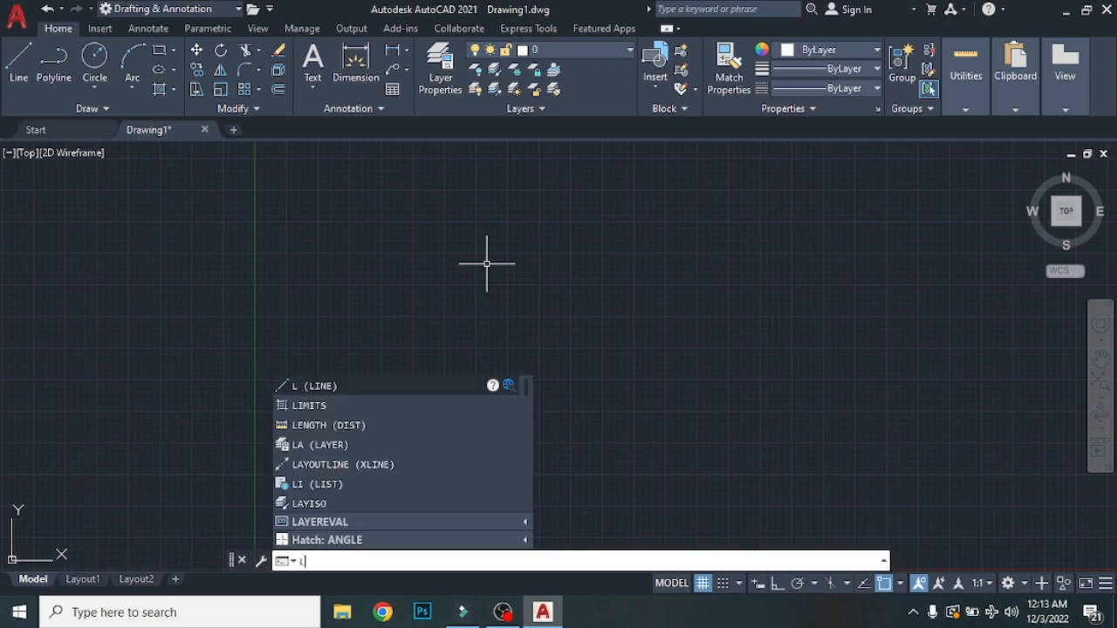
key("Return")
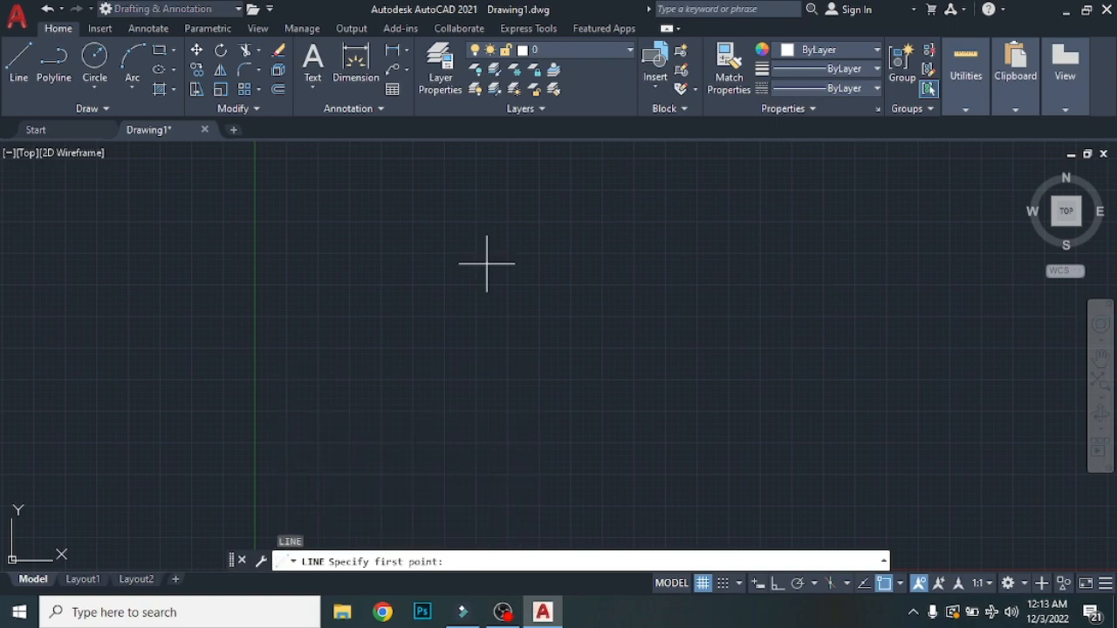
left_click(334, 297)
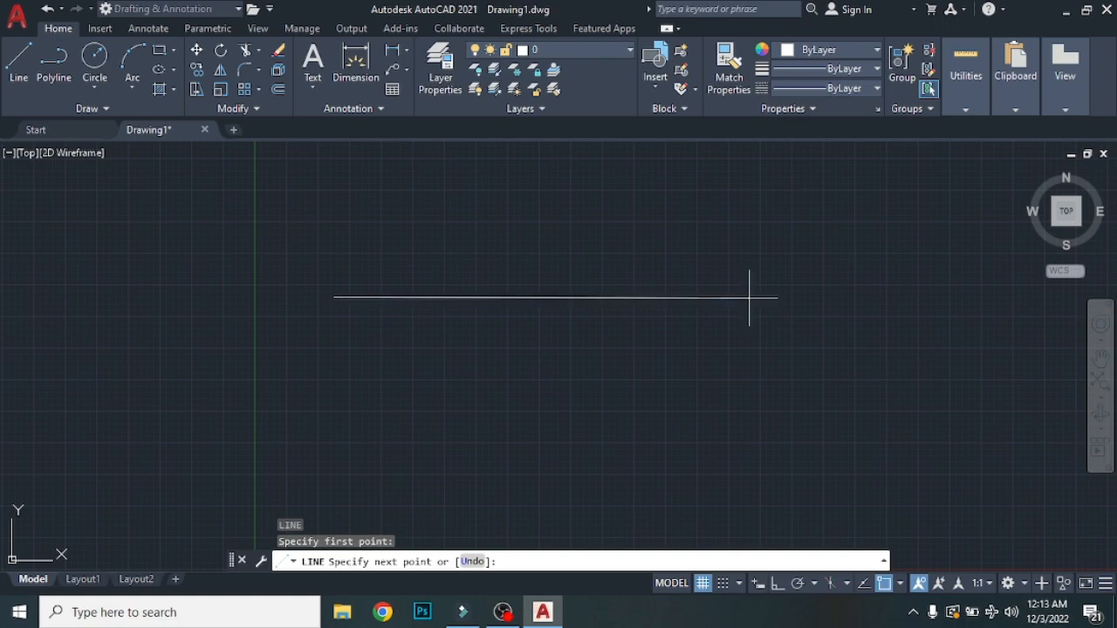
left_click(777, 584)
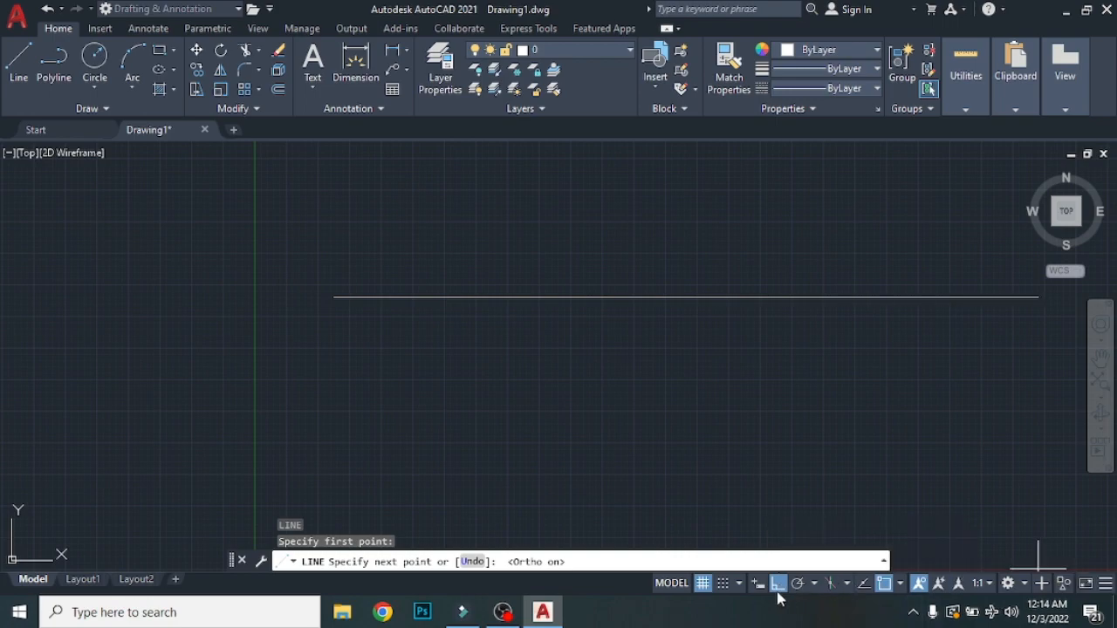
Add Coordinates, Infer Constraints, LineWeight, Transparency, Selection Cycling and 3D Object Snap to the status bar.
left_click(1105, 584)
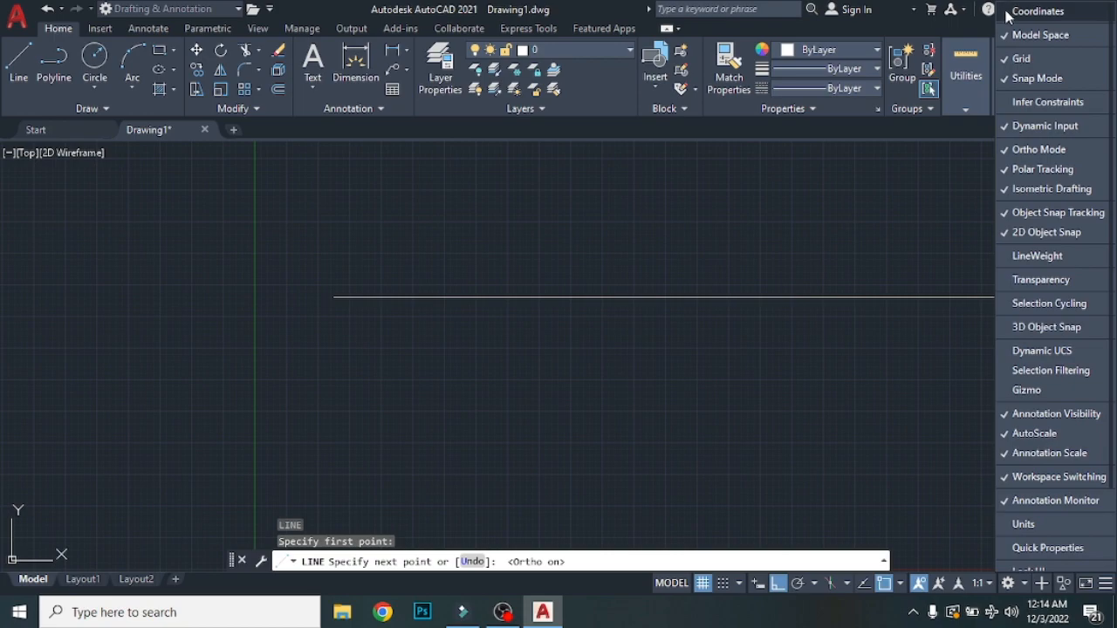
left_click(1009, 14)
left_click(1004, 100)
left_click(1009, 255)
left_click(1008, 280)
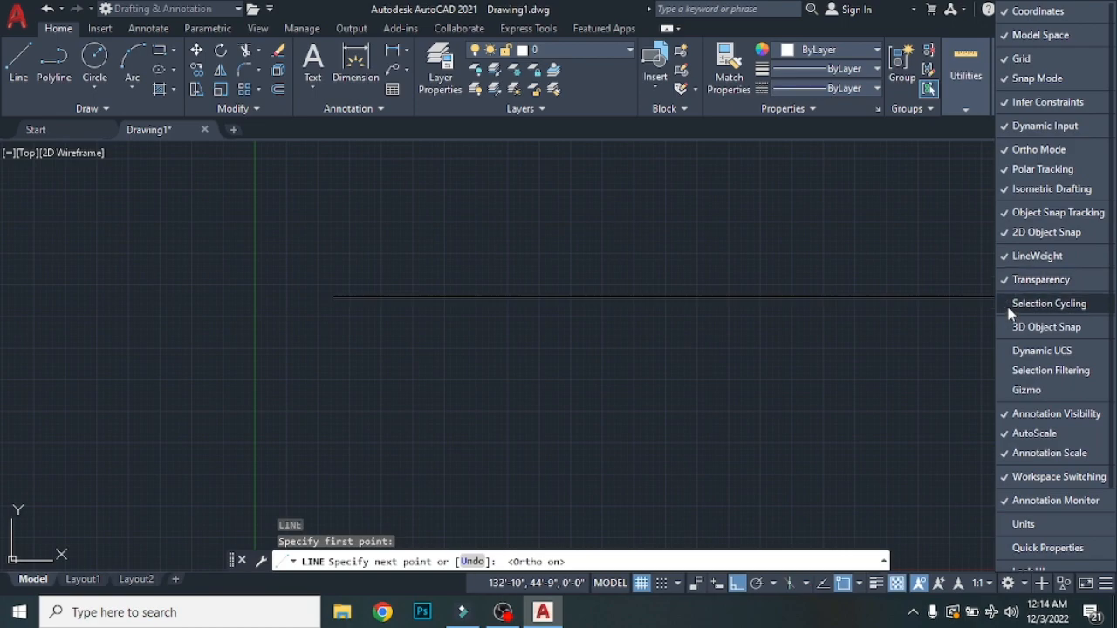
left_click(1008, 306)
left_click(1004, 324)
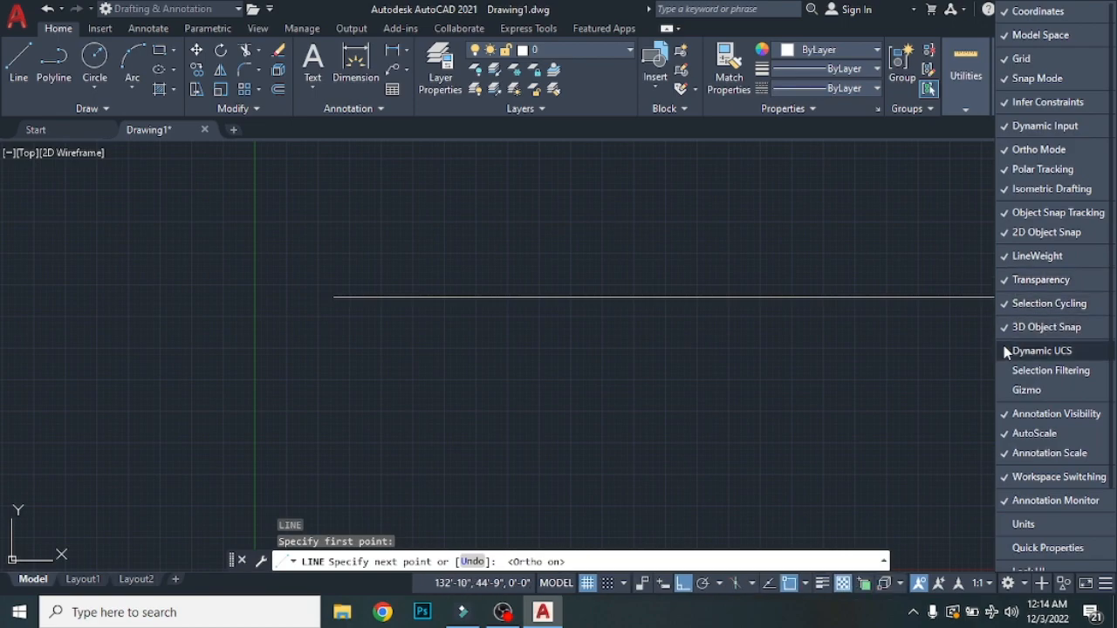
Add Dynamic UCS, Selection Filtering, Gizmo, Units, Quick Properties and Lock UI to the status bar, and cancel the pending line.
left_click(1004, 347)
left_click(1004, 371)
left_click(1004, 391)
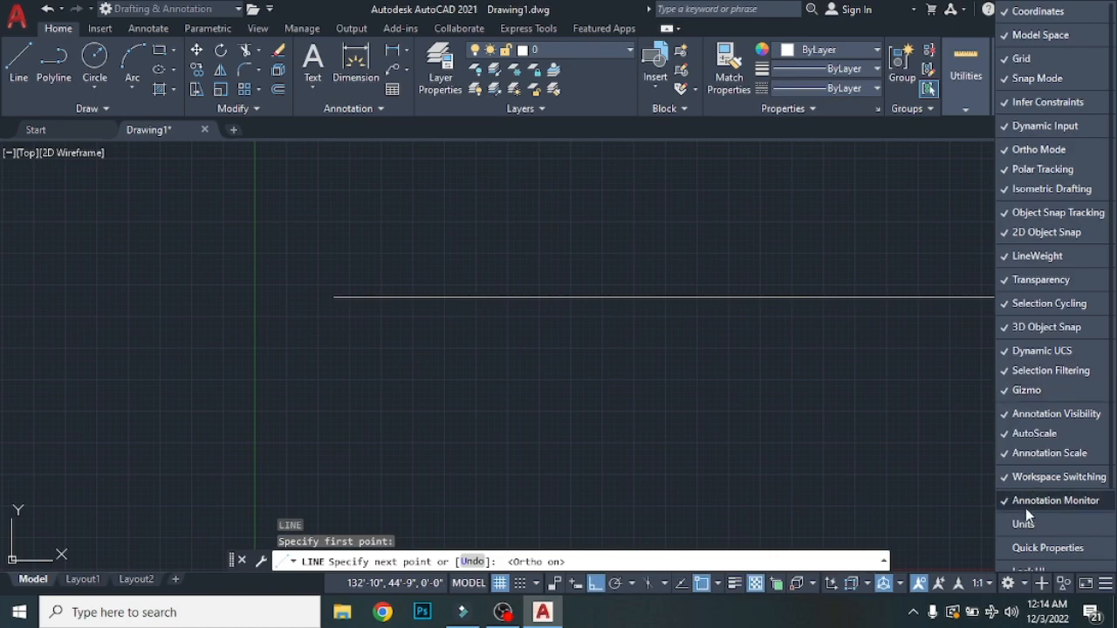
left_click(1006, 524)
left_click(1004, 548)
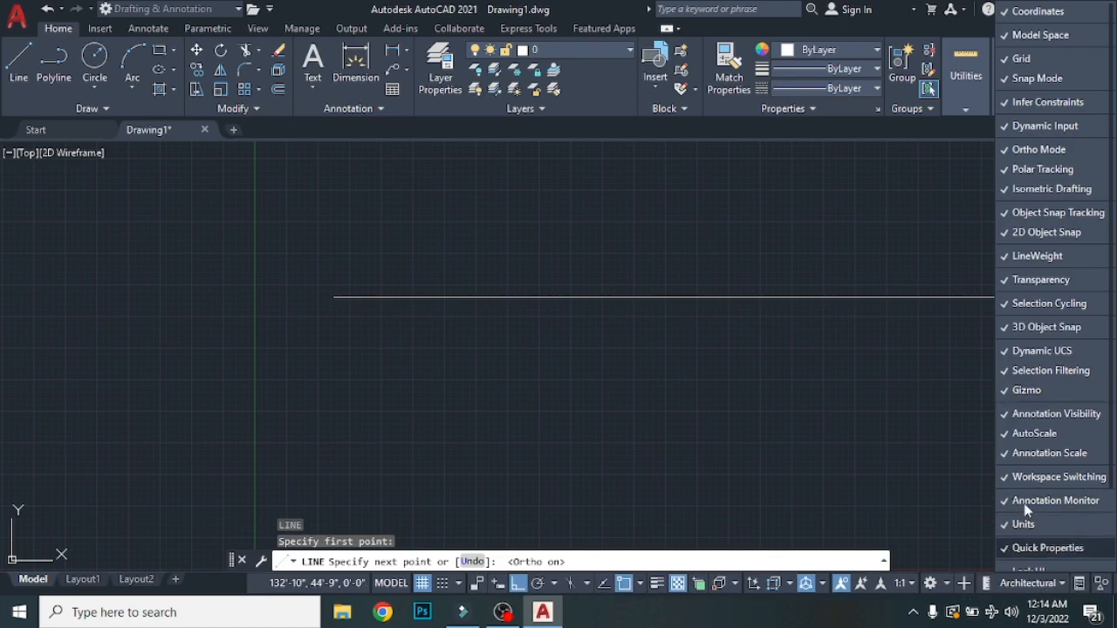
scroll(1026, 510, "down", 2)
left_click(1003, 532)
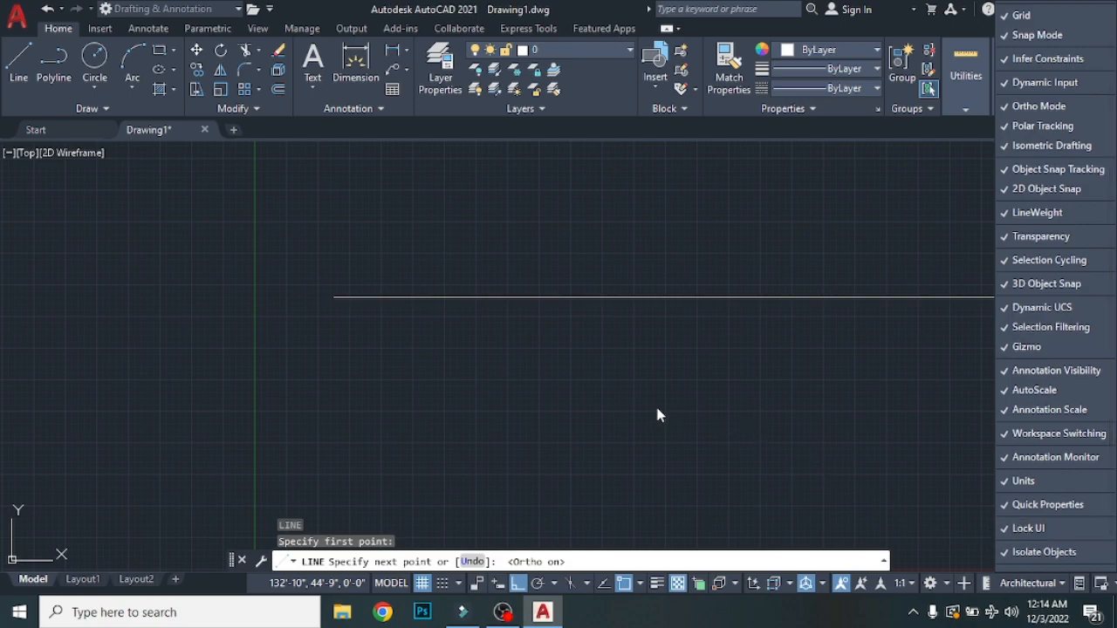
key("Escape")
key("Escape")
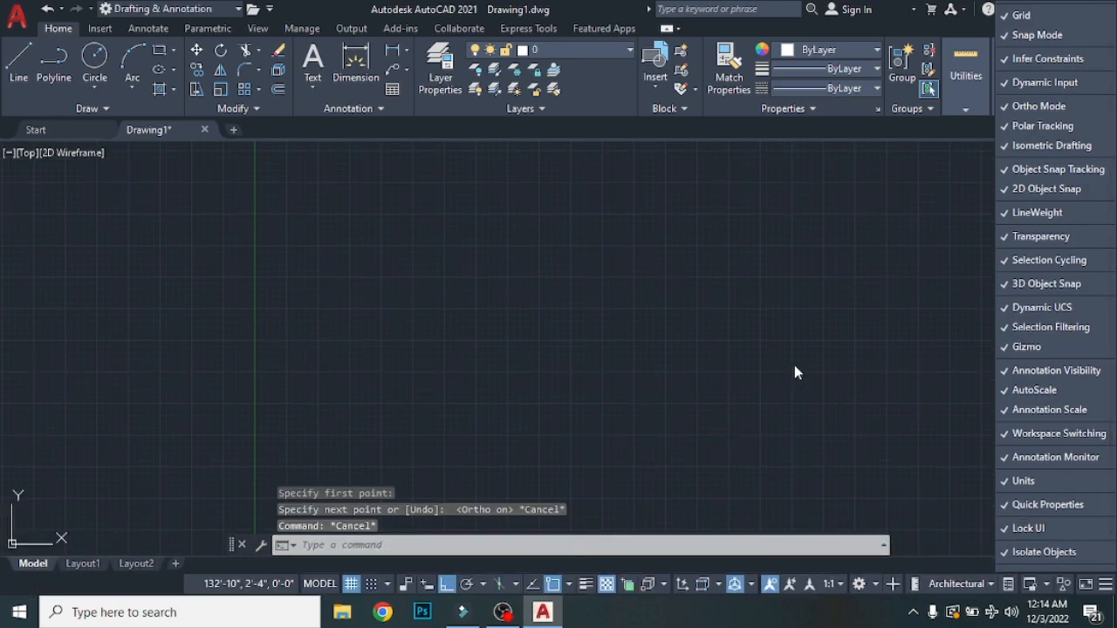
left_click(795, 365)
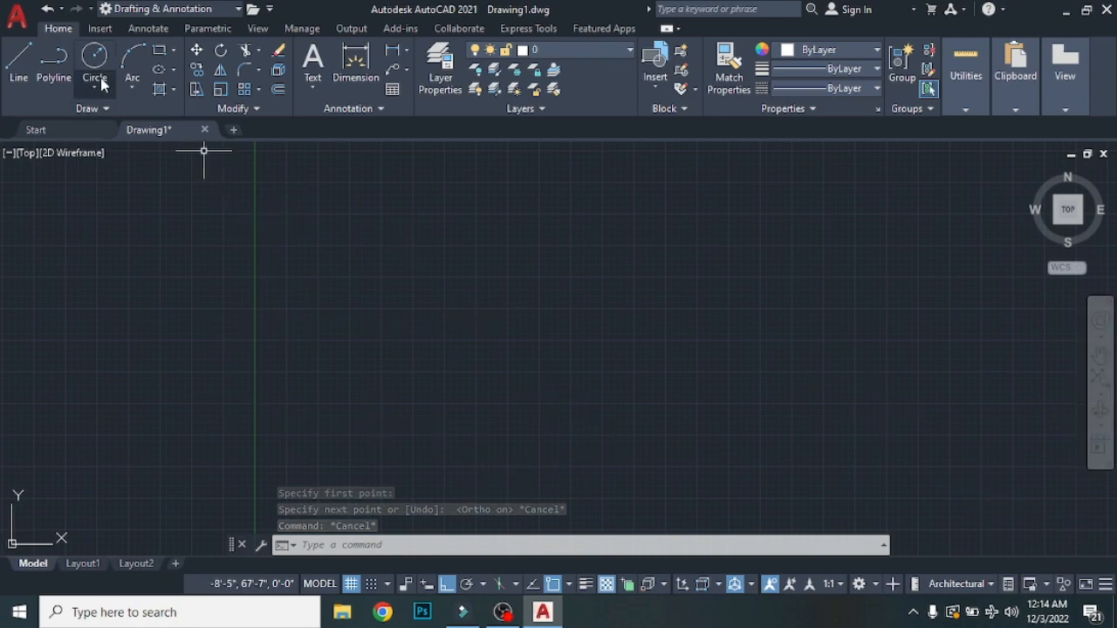
Draw three connected orthogonal lines, 15' to the right, 25' down and 10' to the right, and erase them all.
left_click(17, 70)
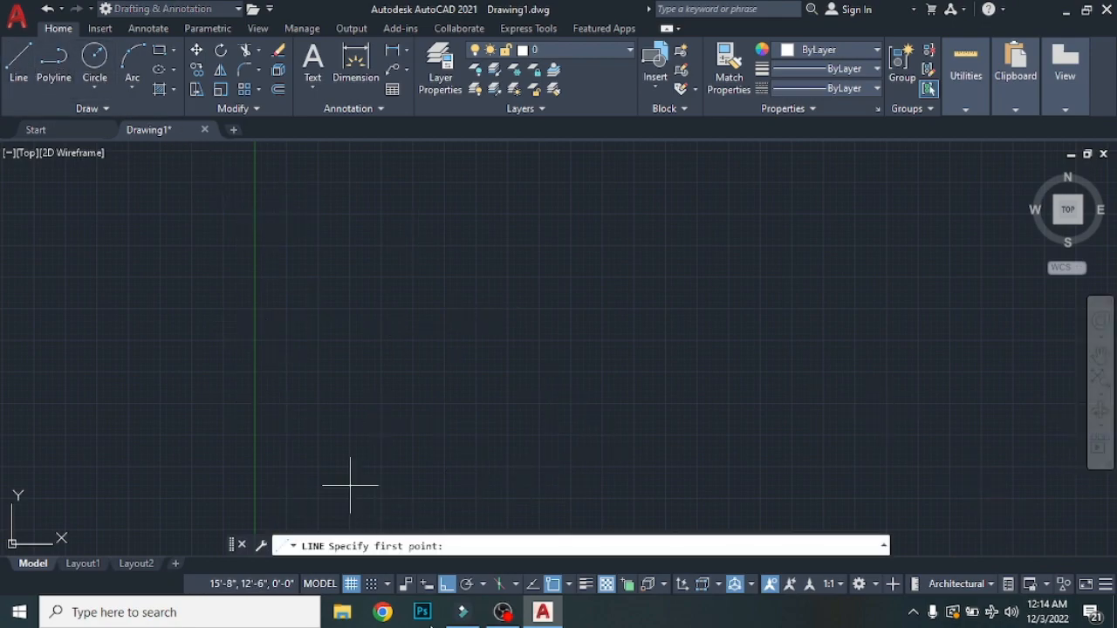
left_click(287, 279)
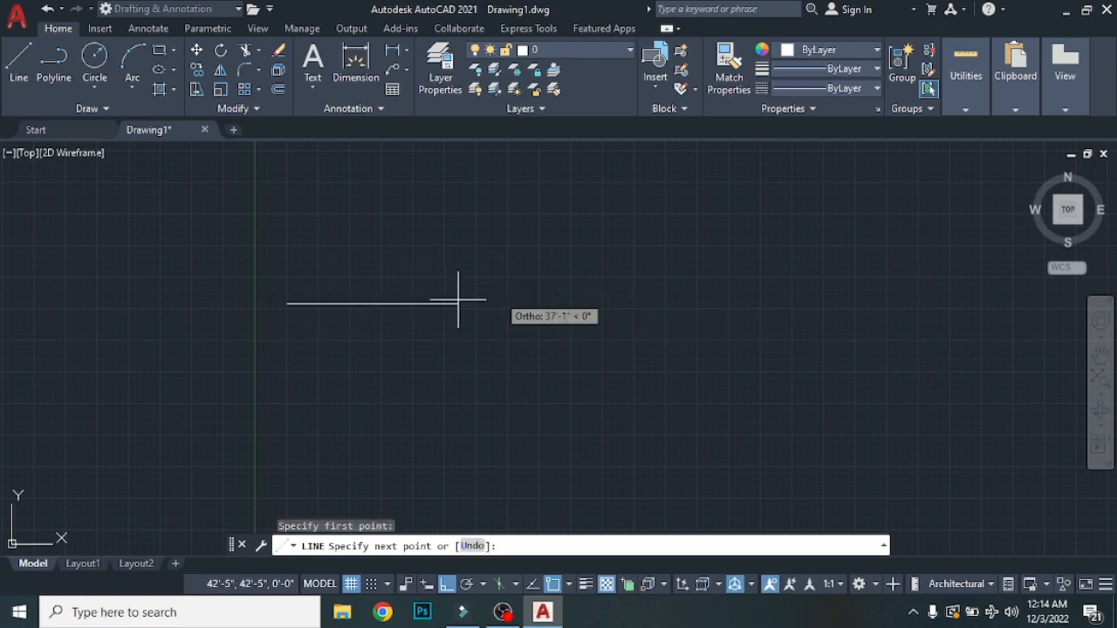
scroll(379, 296, "up", 2)
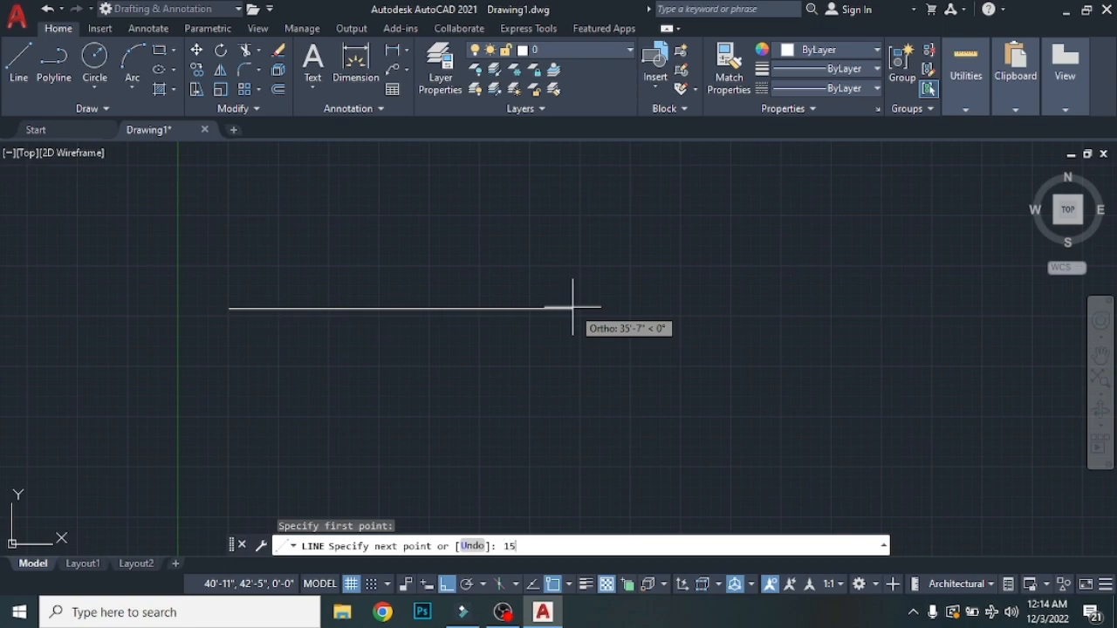
key("Return")
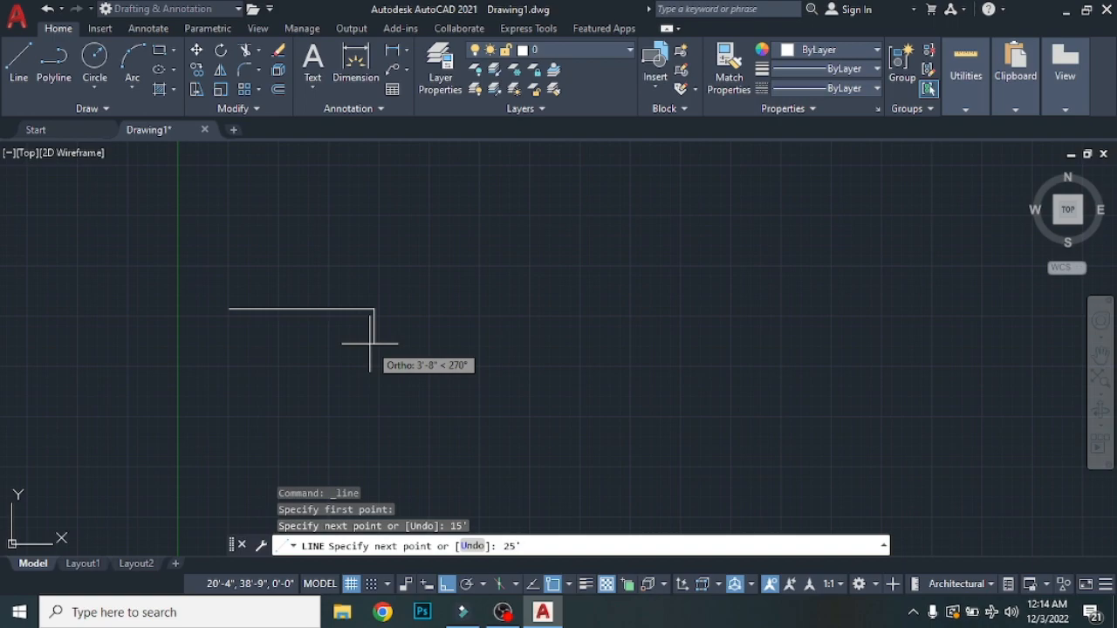
key("Return")
scroll(424, 348, "down", 2)
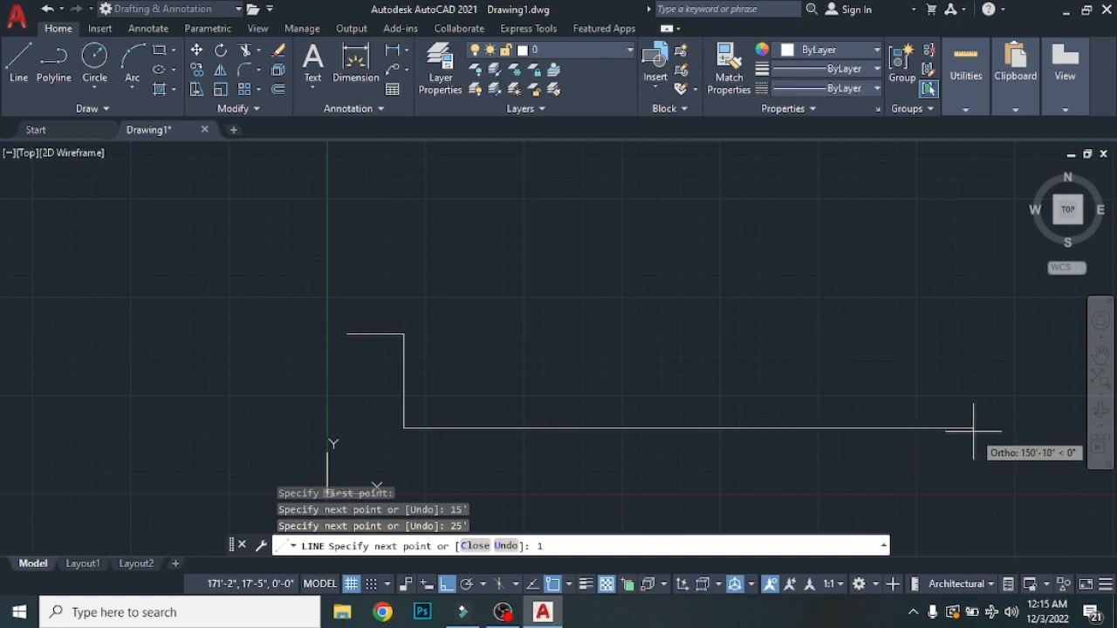
key("Return")
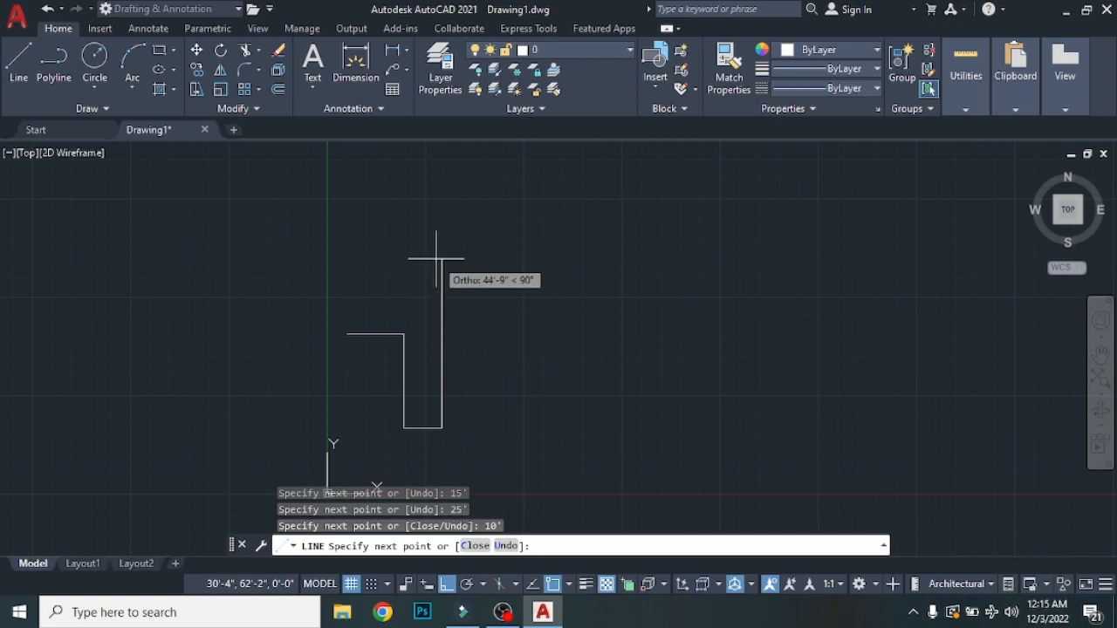
key("Escape")
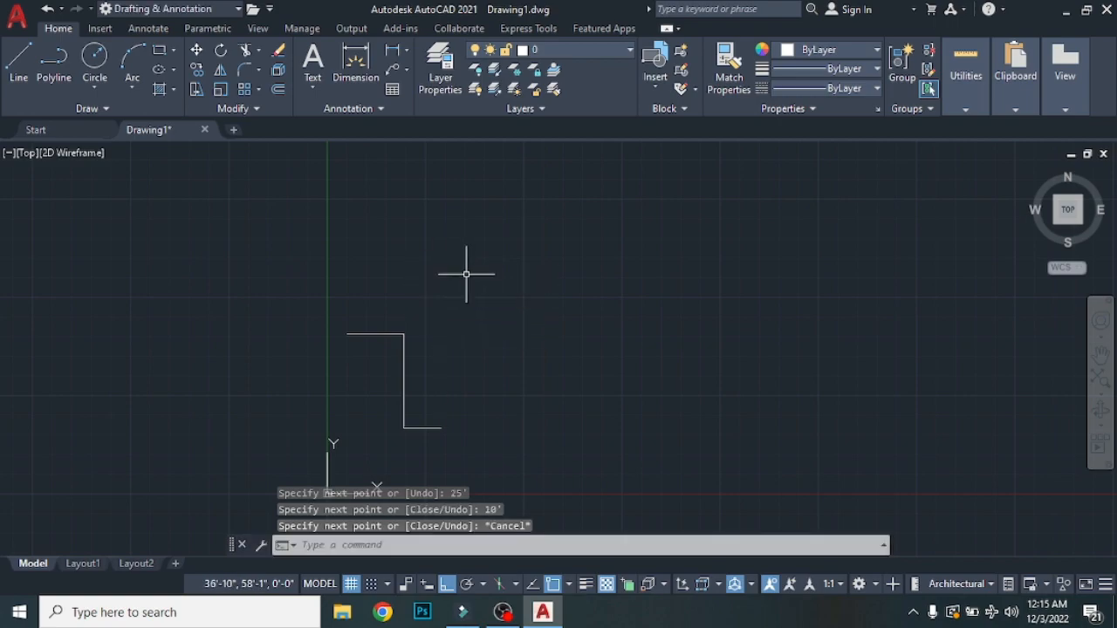
key("ctrl+a")
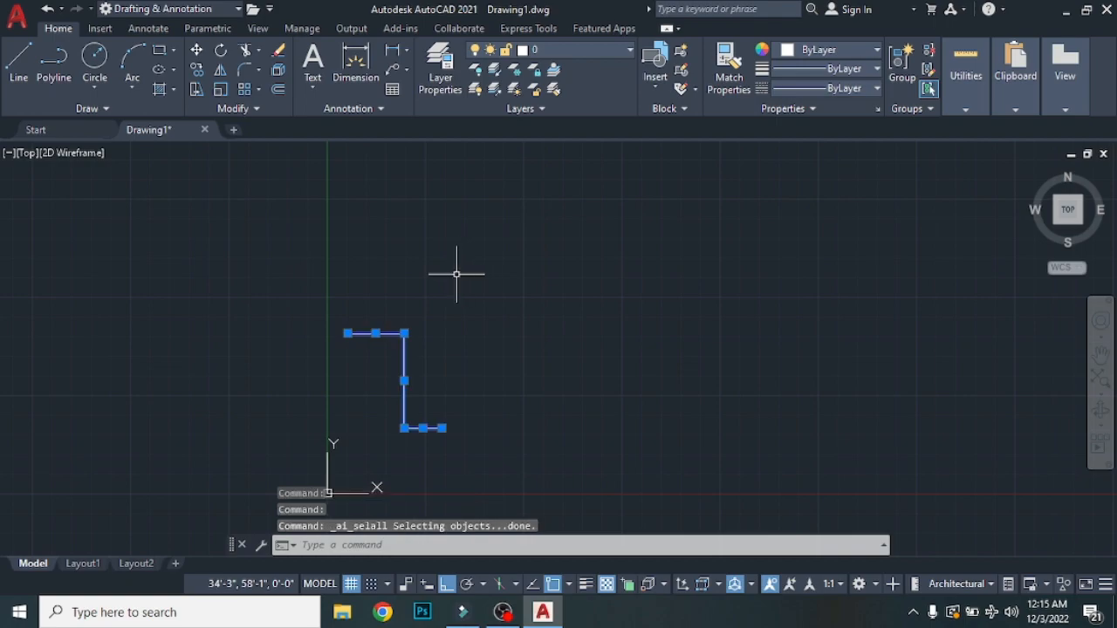
key("Delete")
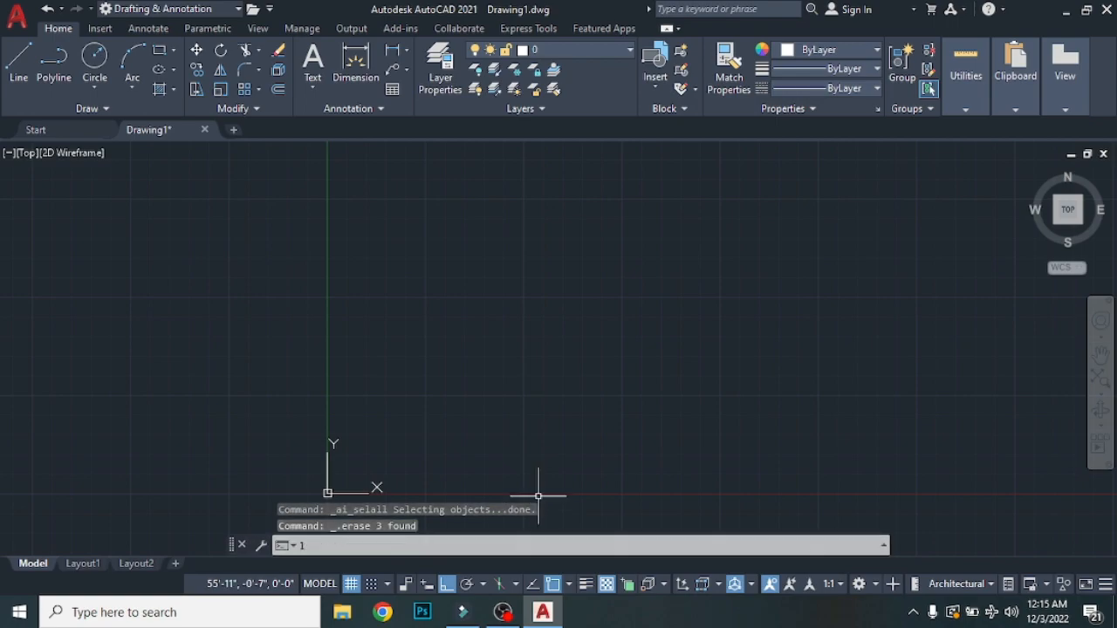
Draw a closed square with 10' sides from four orthogonal line segments with the Line command.
type("l")
key("Return")
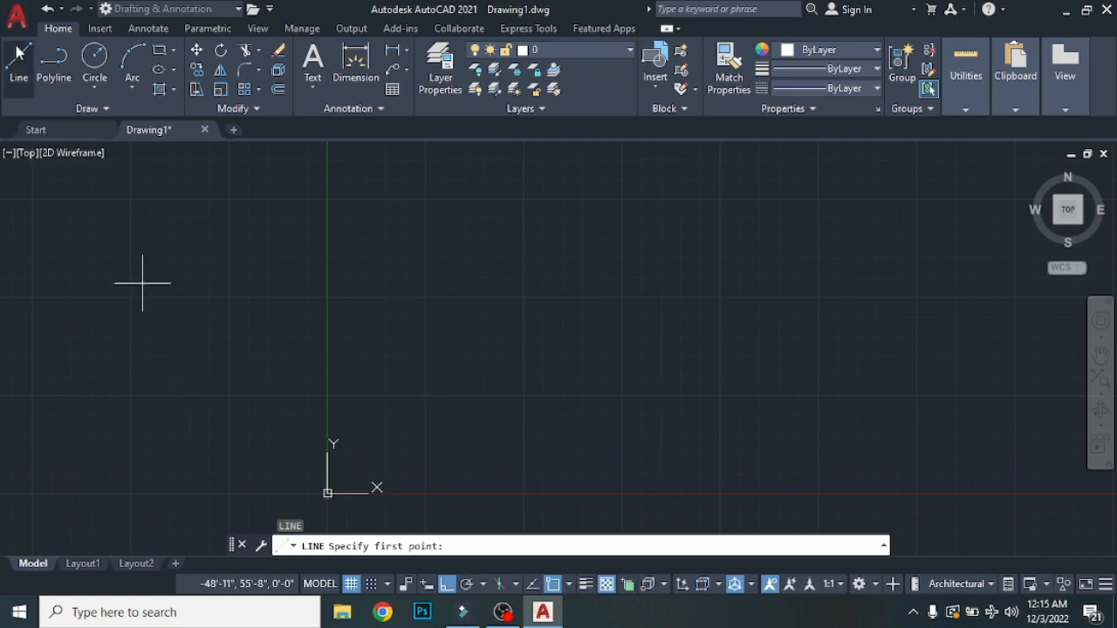
left_click(446, 234)
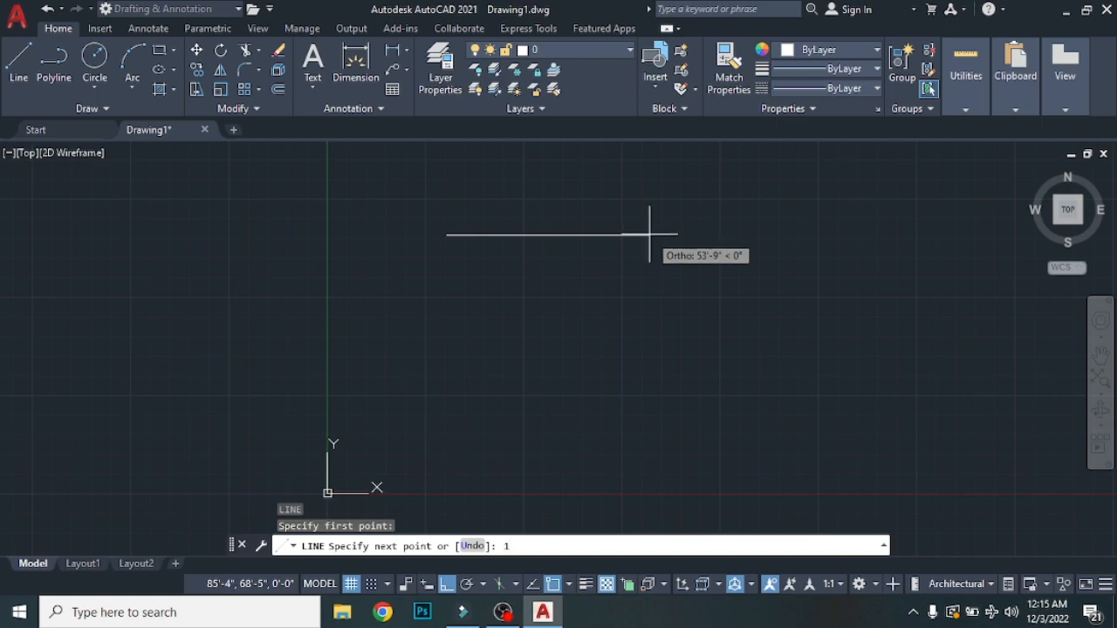
key("Return")
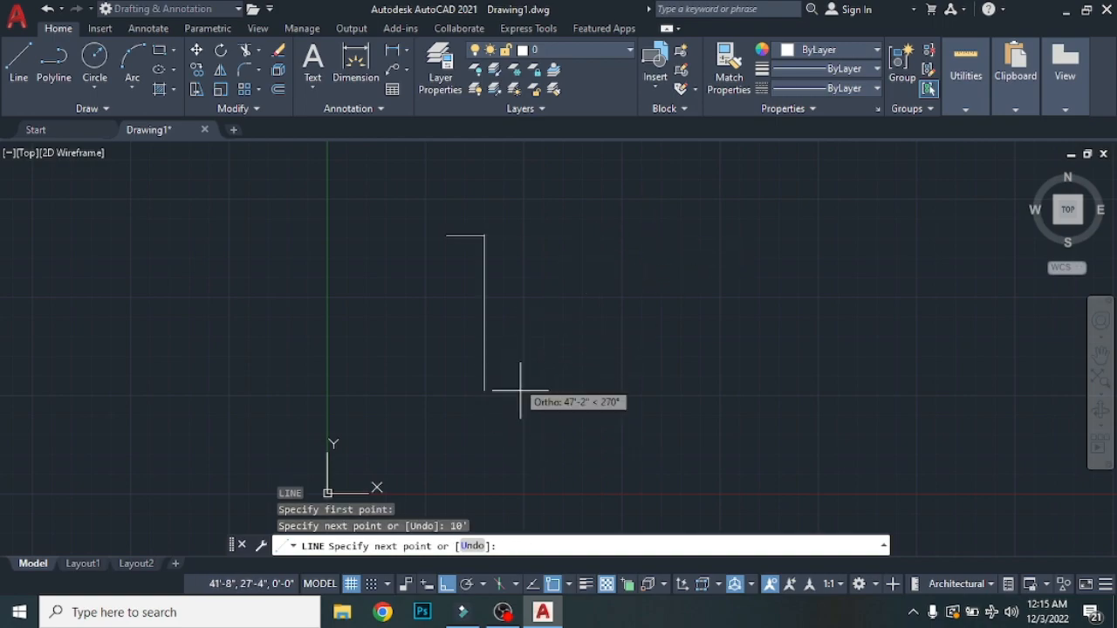
scroll(477, 284, "up", 2)
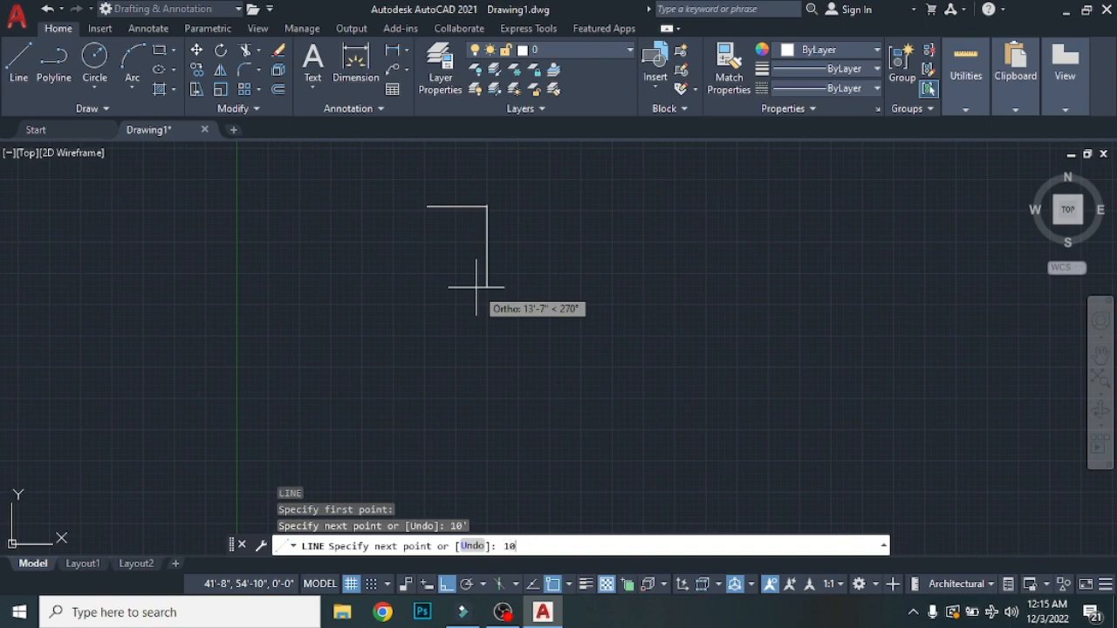
type("10'")
key("Return")
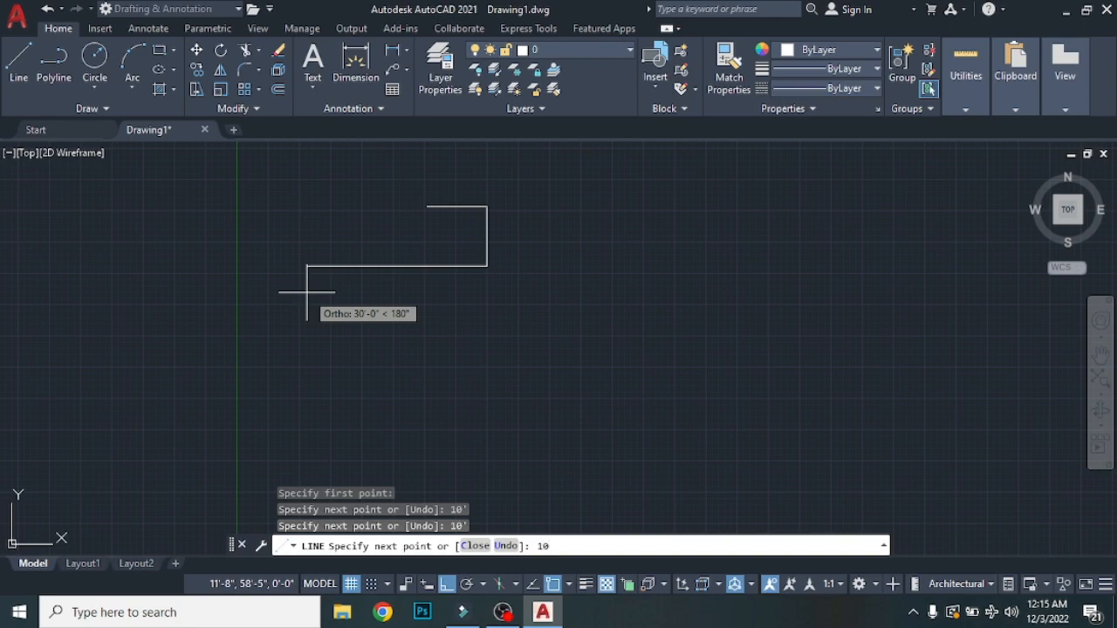
key("Return")
left_click(427, 265)
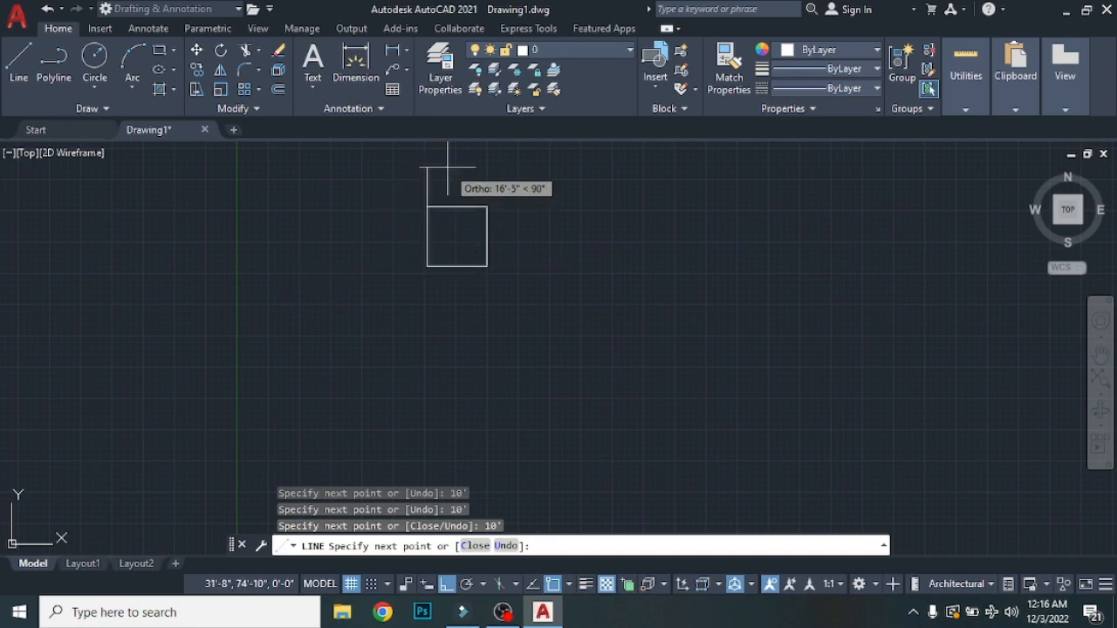
type("10'")
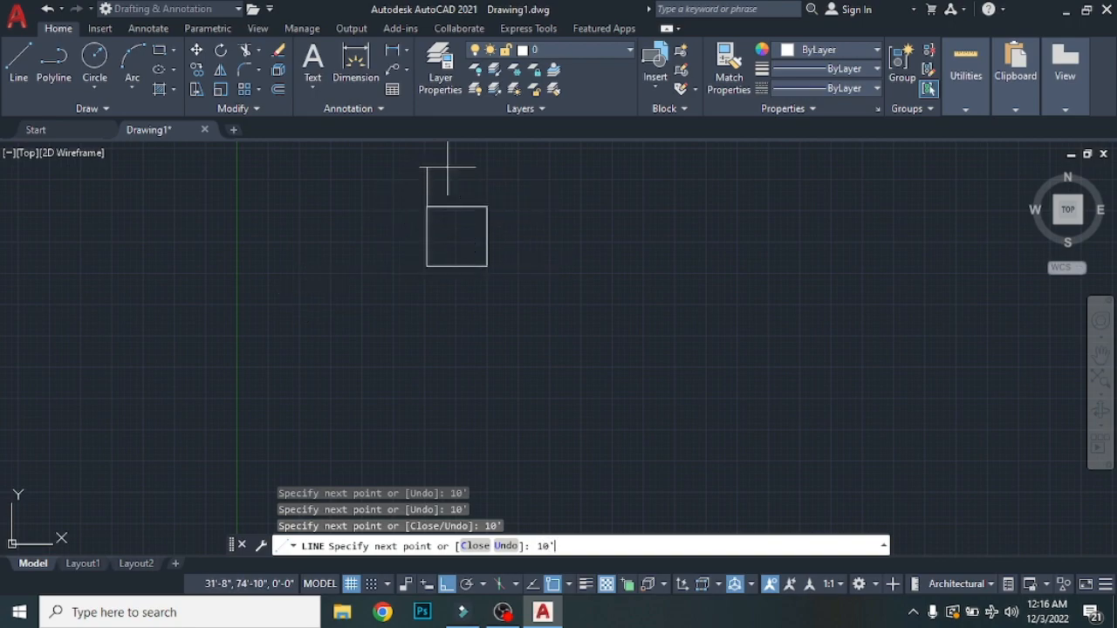
key("Return")
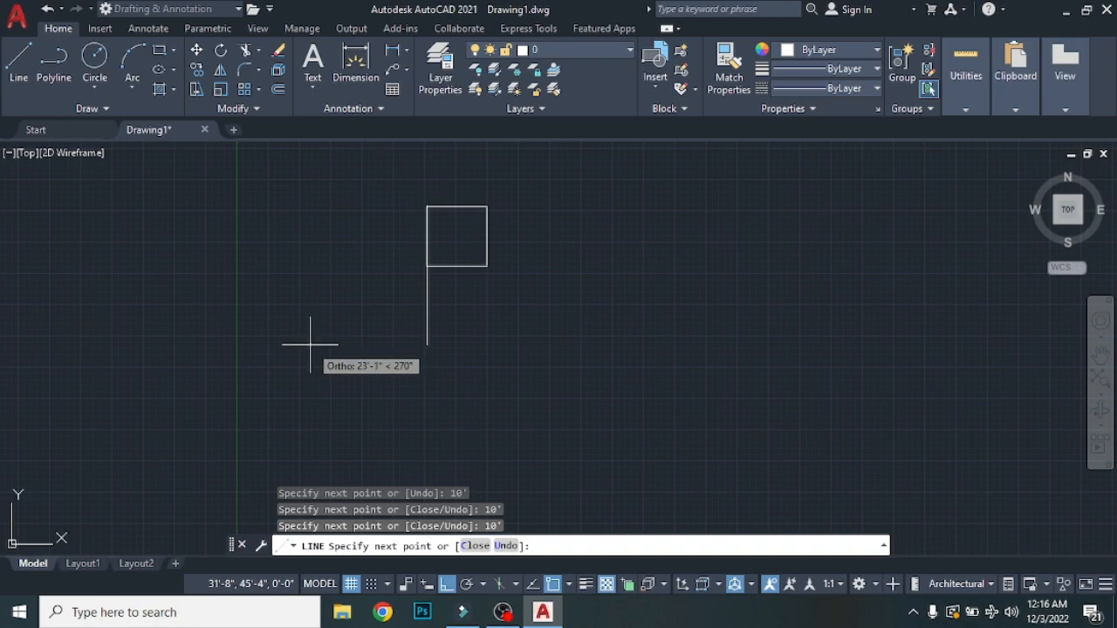
key("Escape")
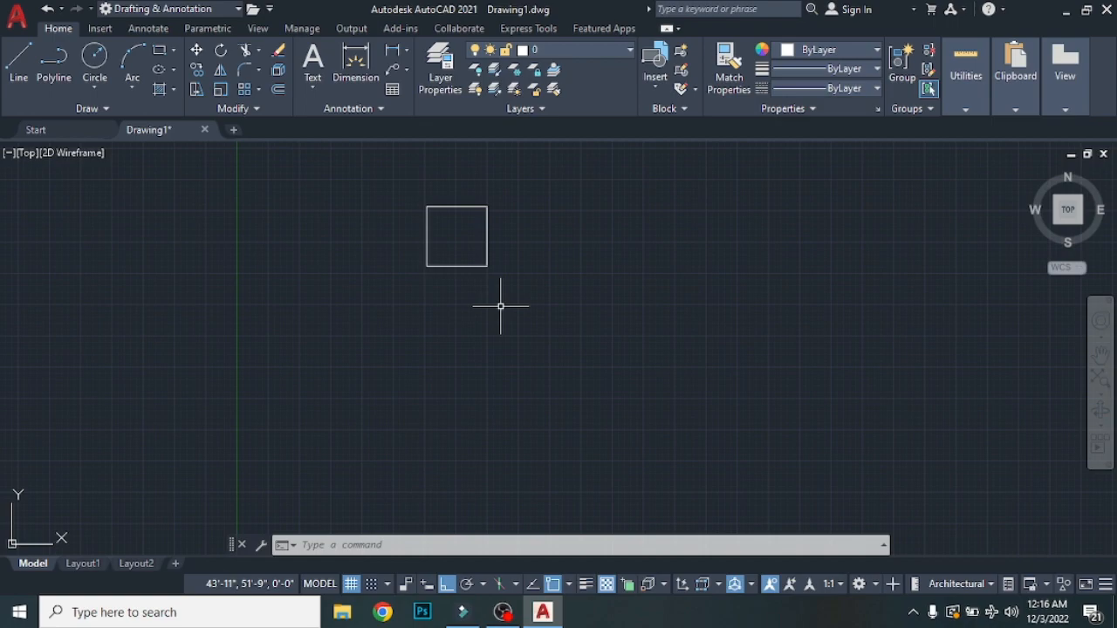
type("l")
key("Return")
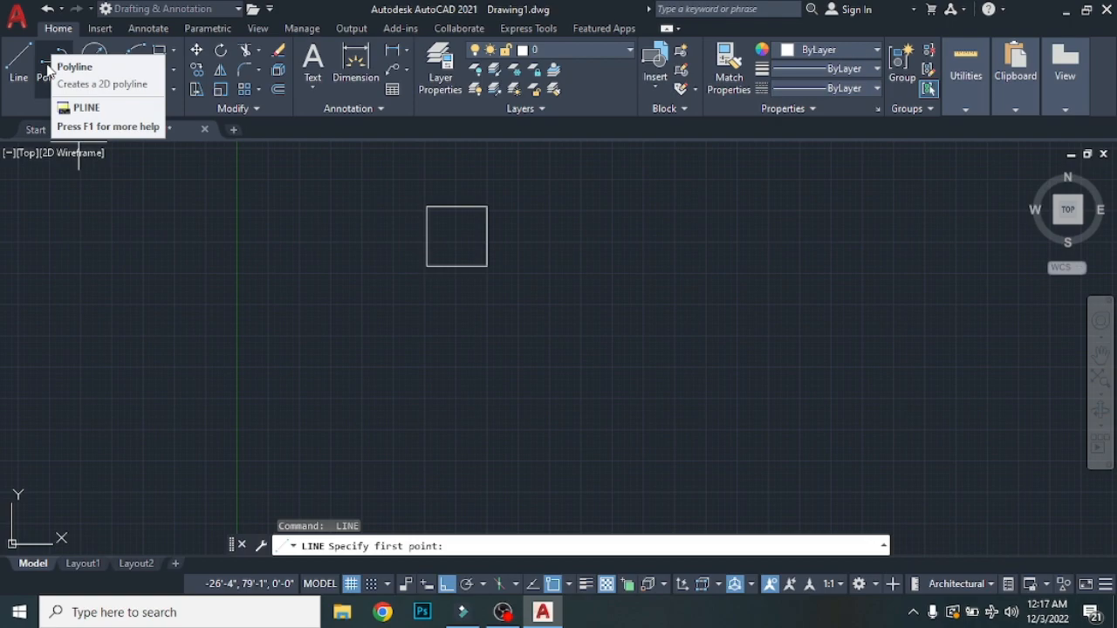
left_click(48, 70)
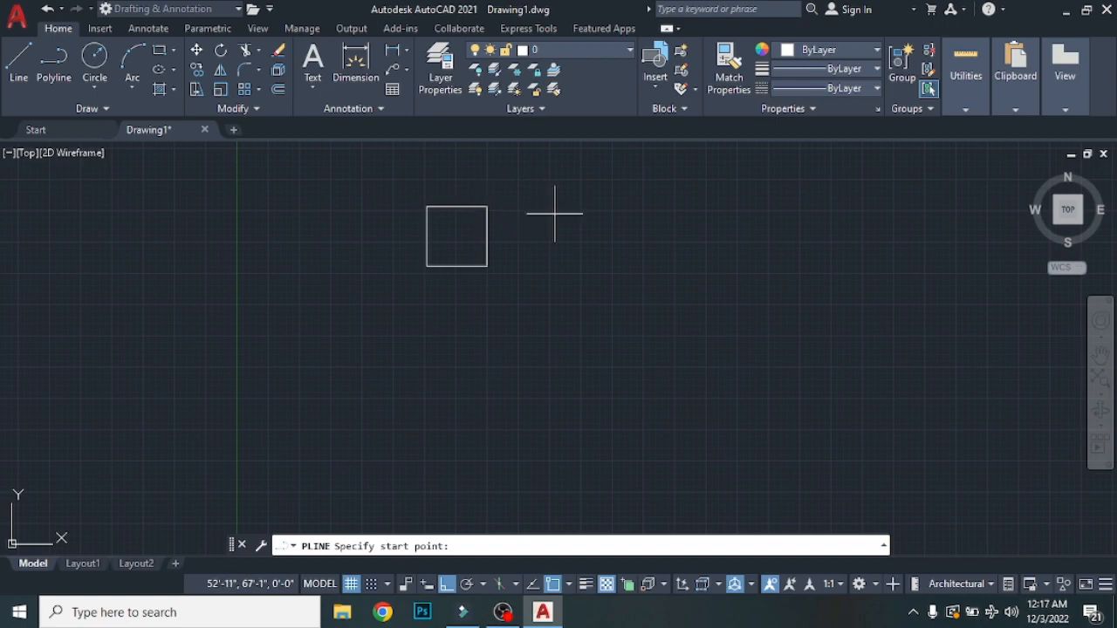
key("Escape")
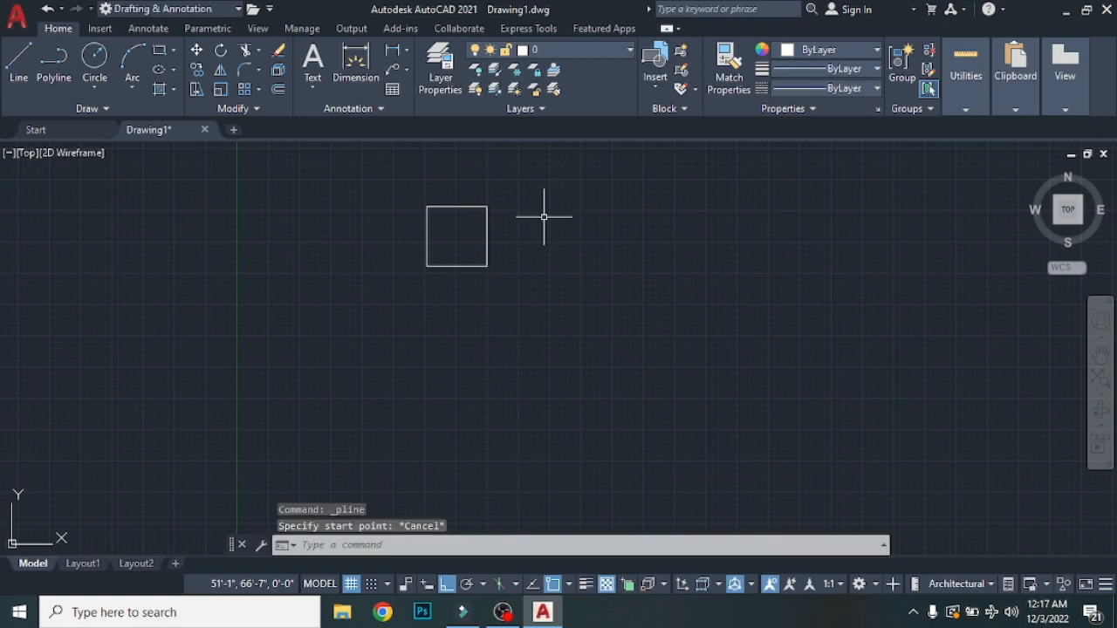
Draw a closed square with 10' sides as a single polyline to the right of the existing square.
type("pl")
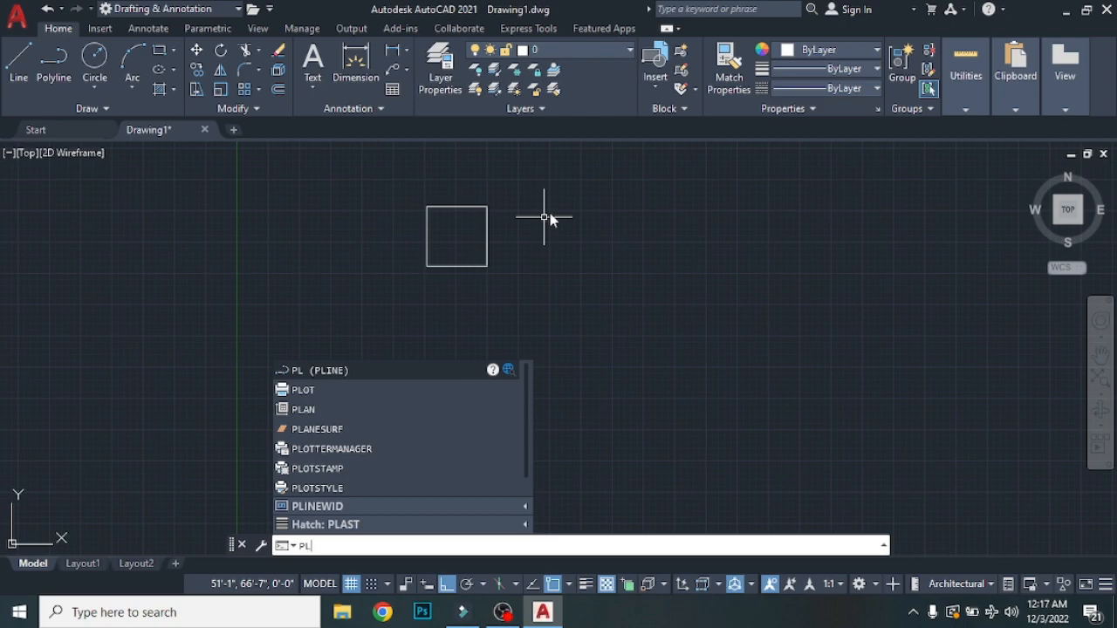
key("Return")
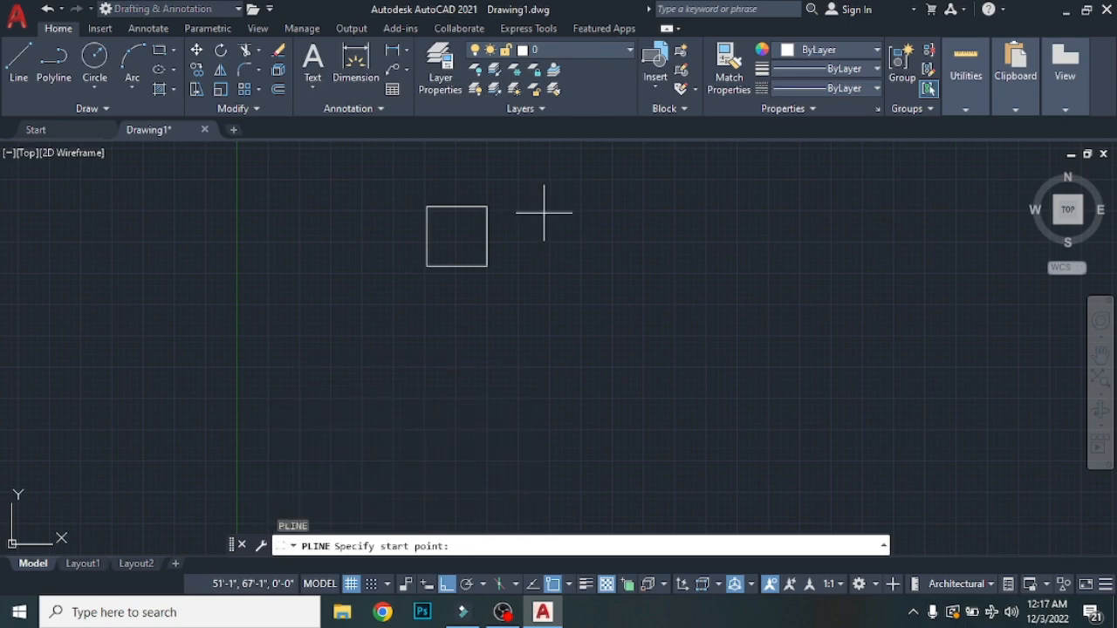
left_click(547, 206)
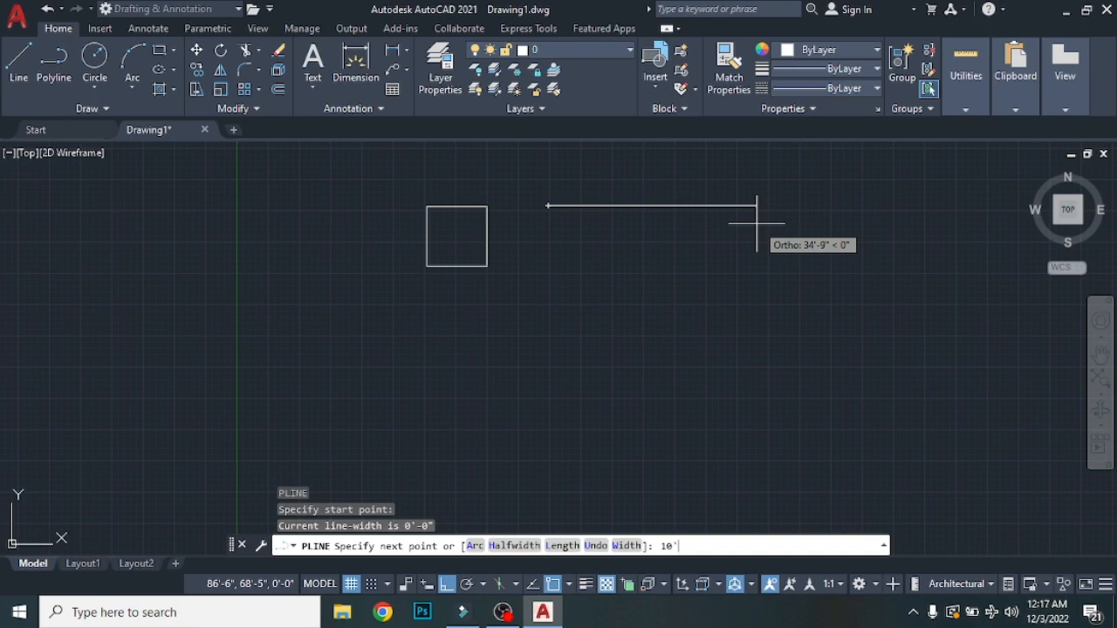
key("Return")
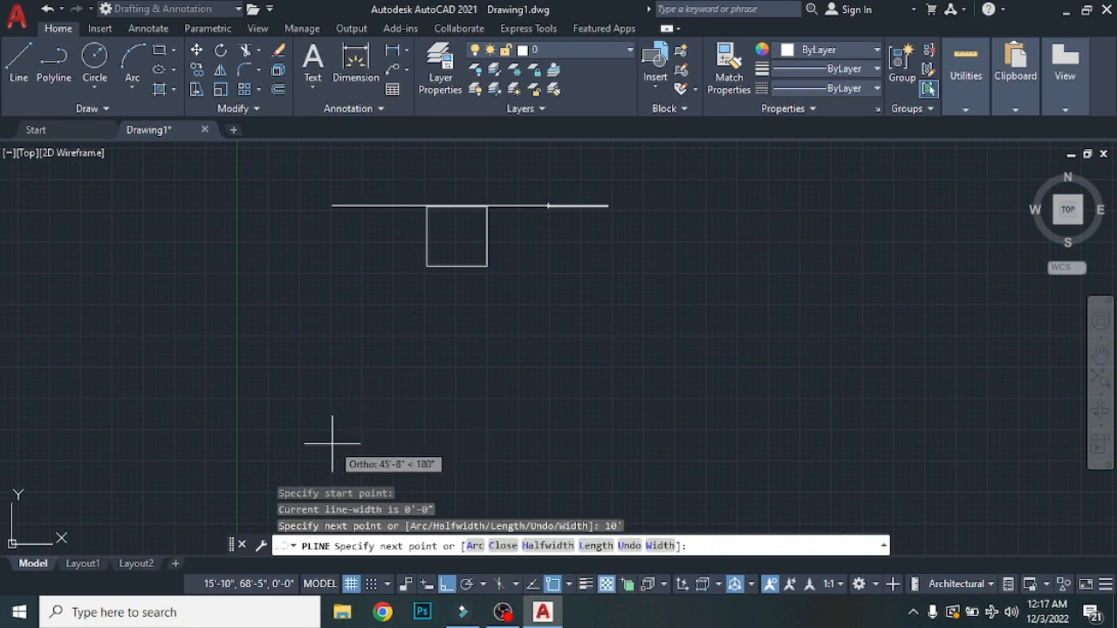
type("10'")
key("Return")
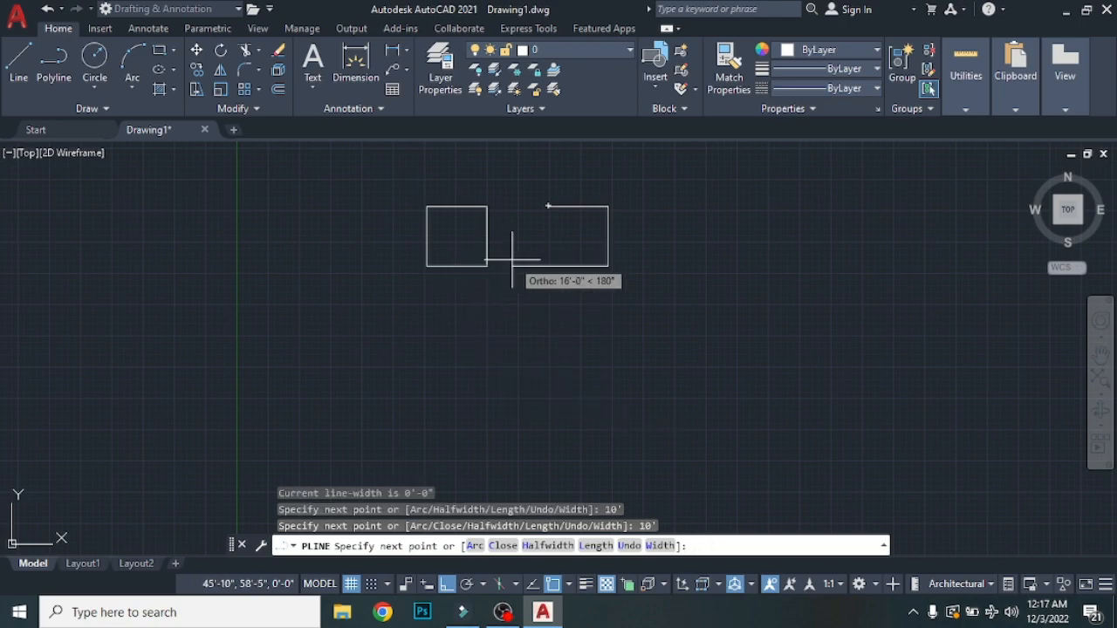
key("Return")
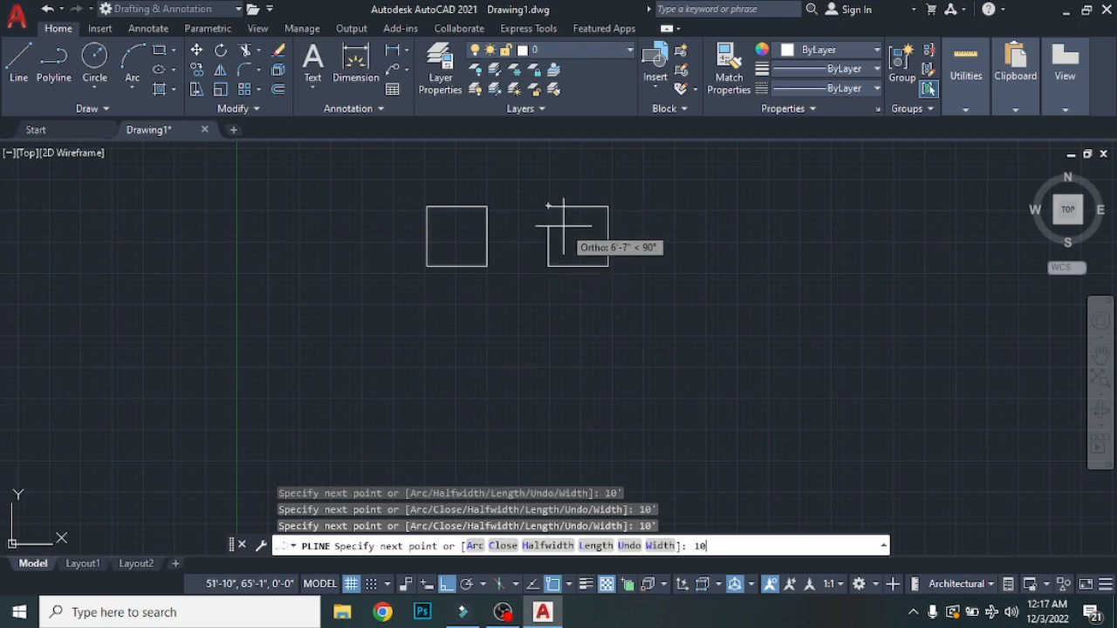
key("Return")
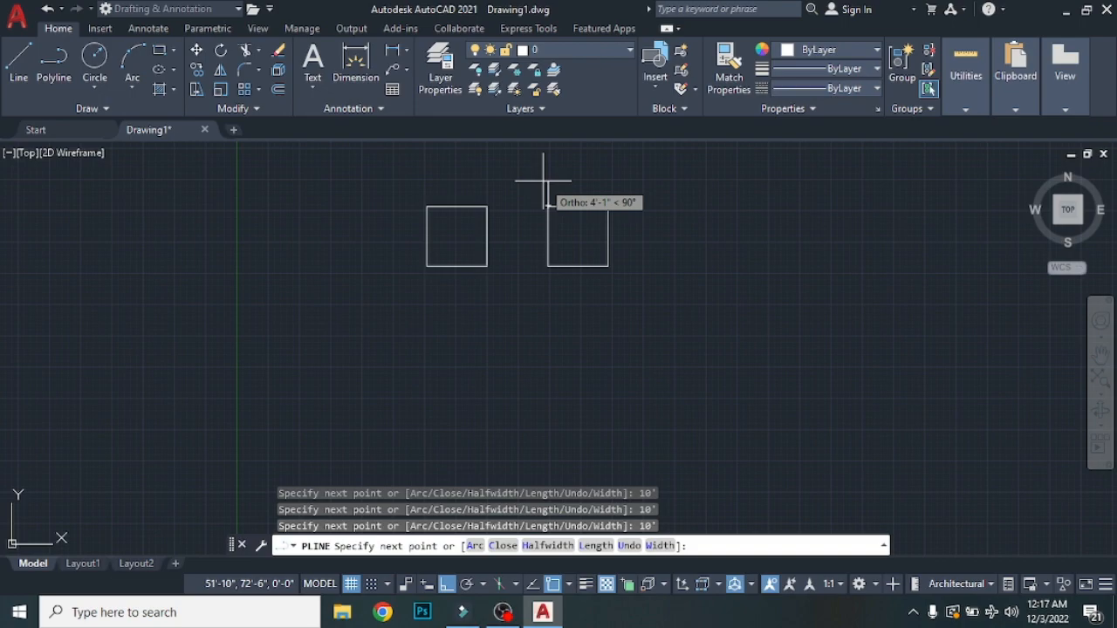
key("Return")
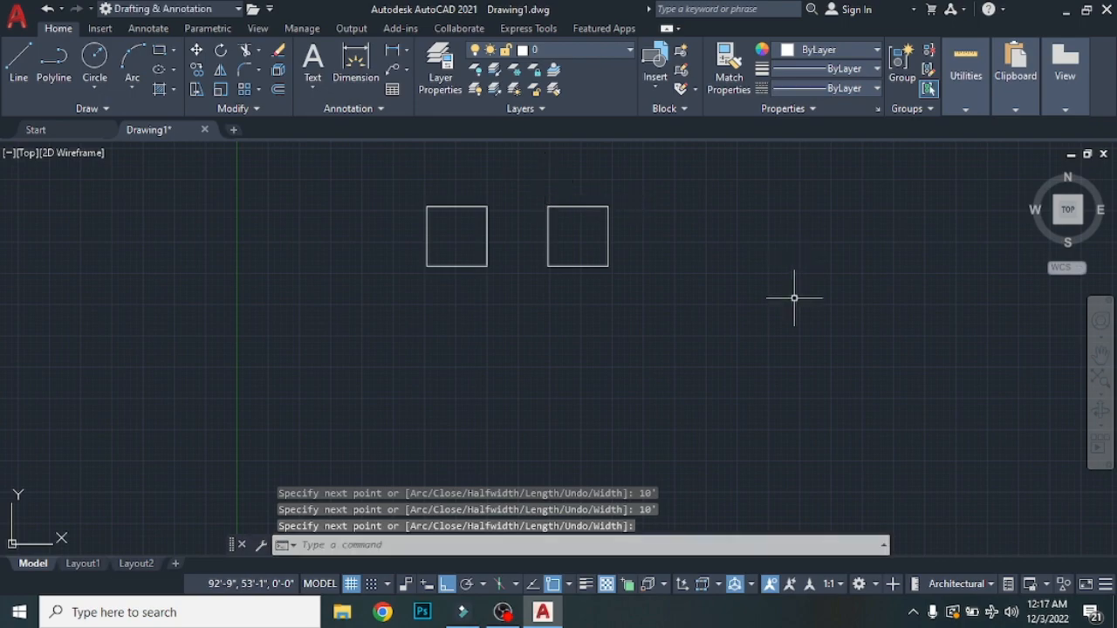
Select the upper edge of the line-built square and the polyline square to compare them, and clear the selection.
scroll(461, 190, "up", 3)
scroll(476, 193, "up", 2)
scroll(484, 198, "down", 2)
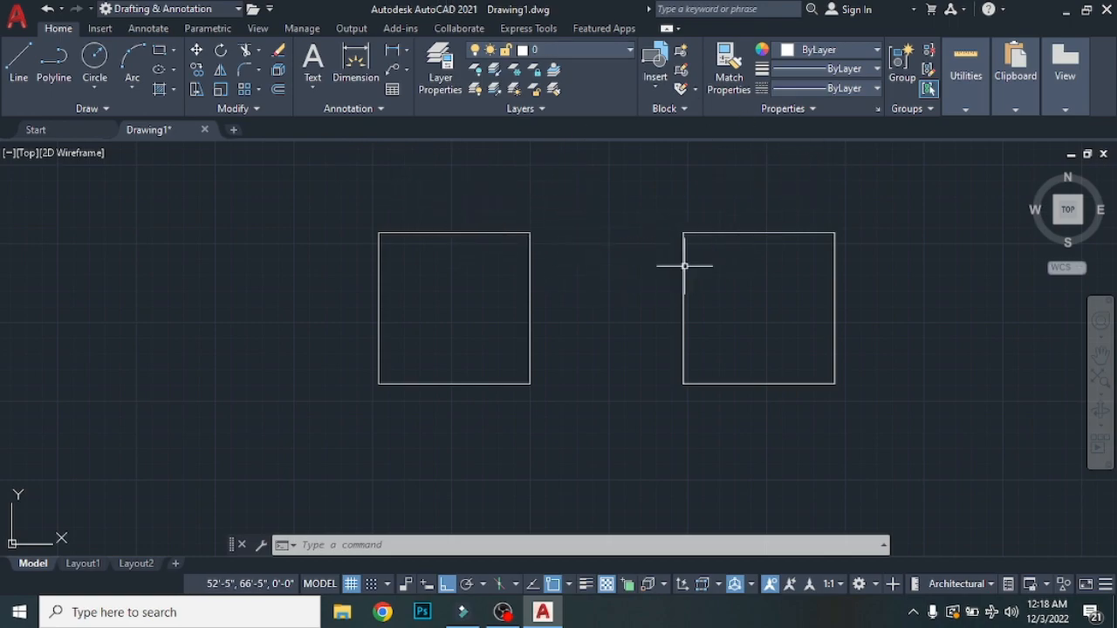
left_click(467, 232)
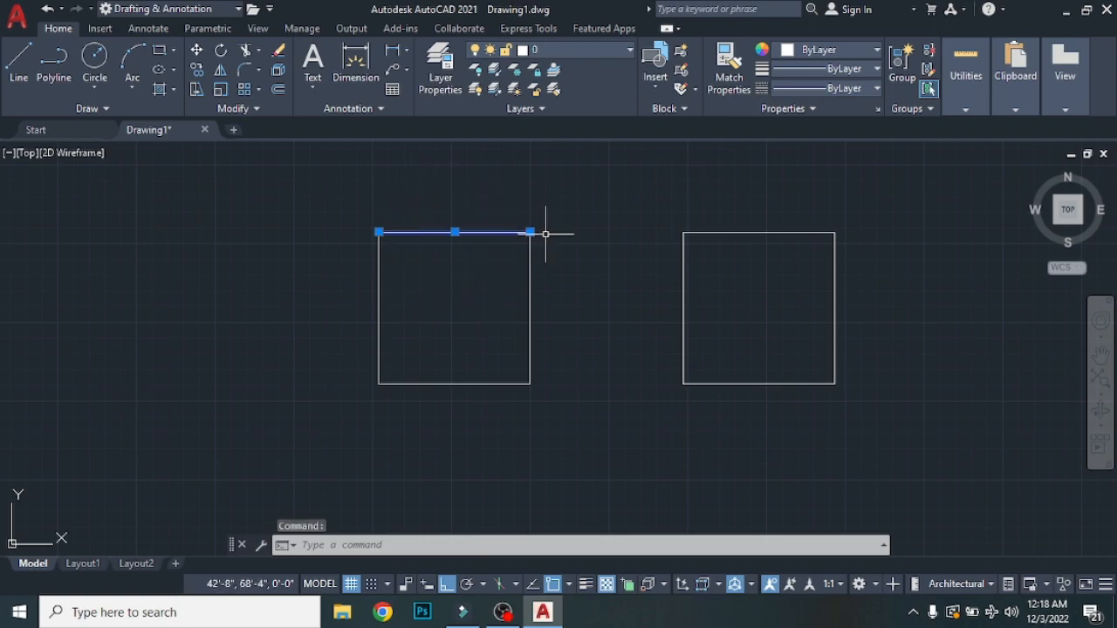
left_click(733, 234)
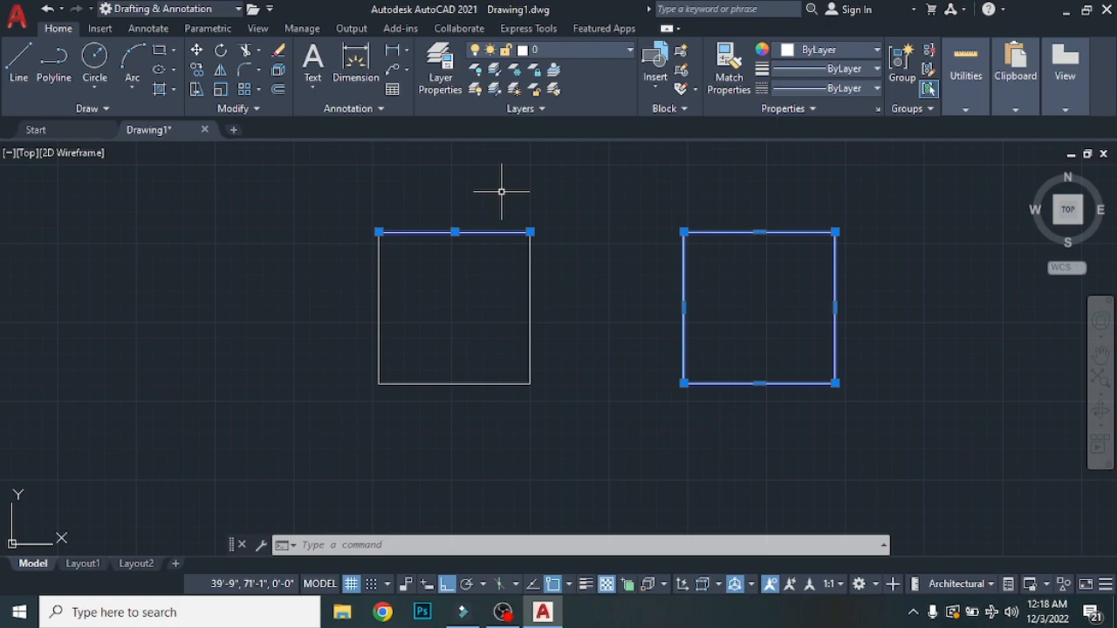
key("Escape")
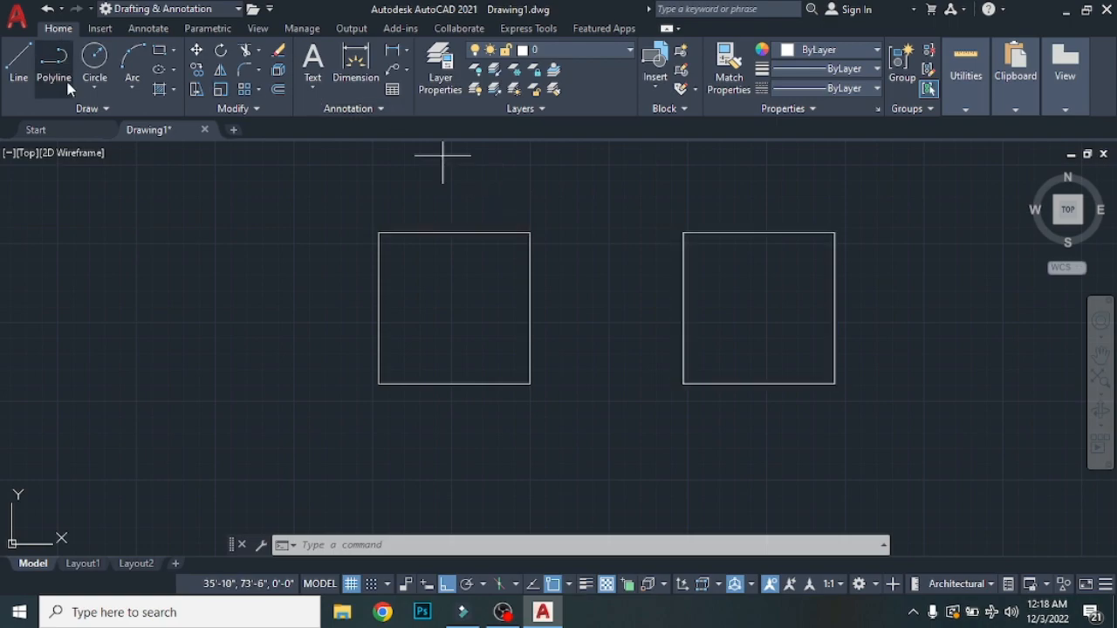
Draw a winding freehand polyline of connected orthogonal segments to the left of the squares, and erase it as one object.
left_click(54, 63)
left_click(89, 262)
left_click(273, 309)
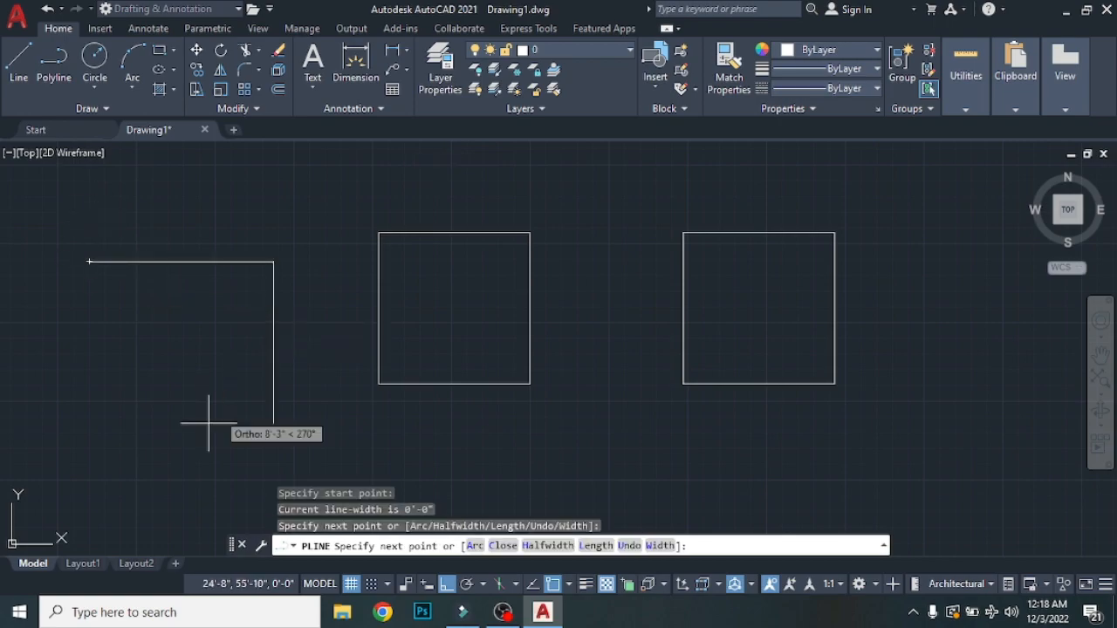
left_click(203, 427)
left_click(189, 355)
left_click(189, 207)
left_click(66, 207)
left_click(65, 378)
left_click(145, 378)
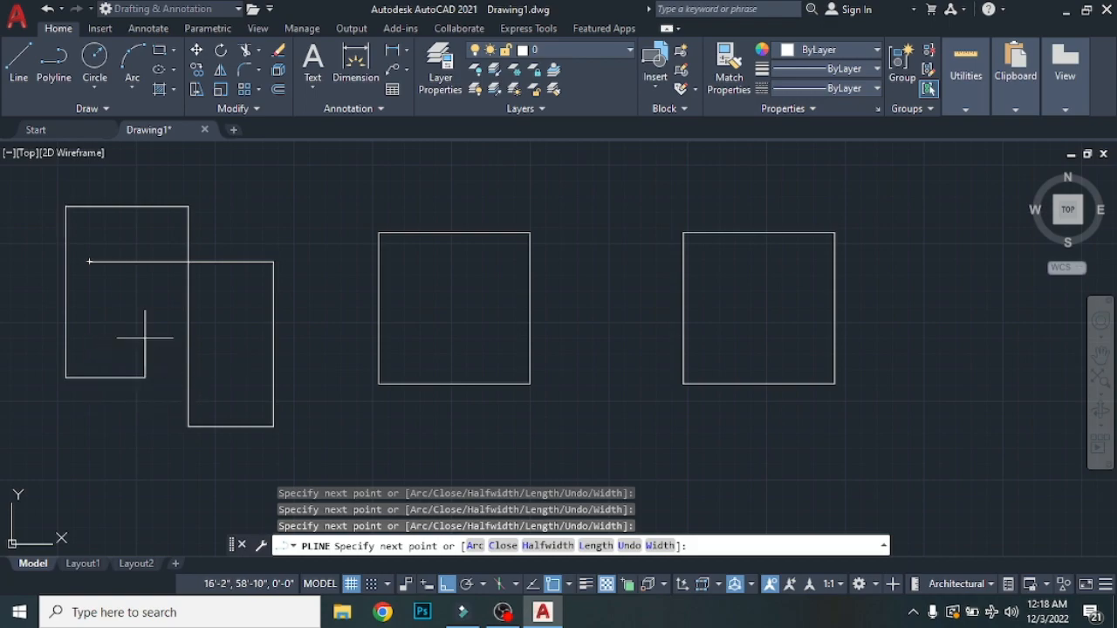
left_click(144, 226)
left_click(256, 226)
left_click(232, 404)
key("Escape")
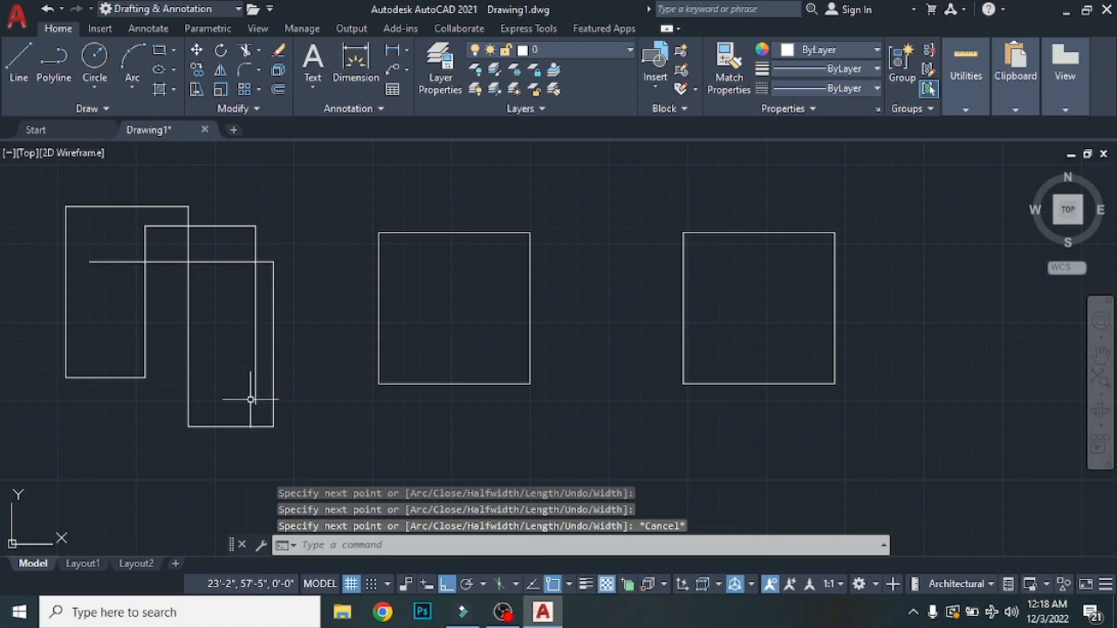
left_click(76, 207)
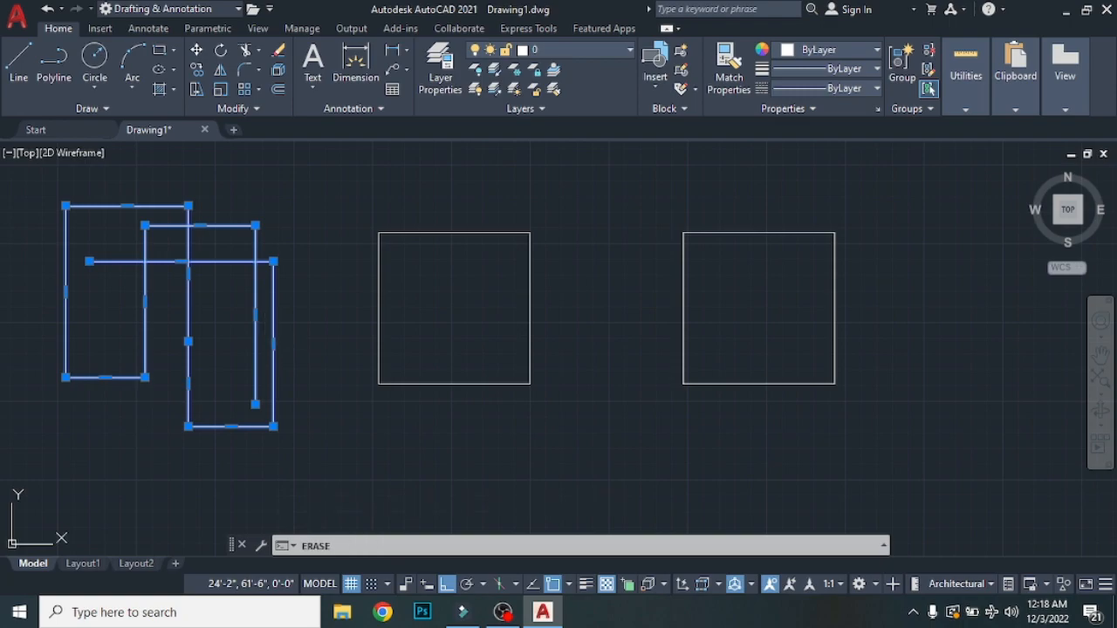
key("Delete")
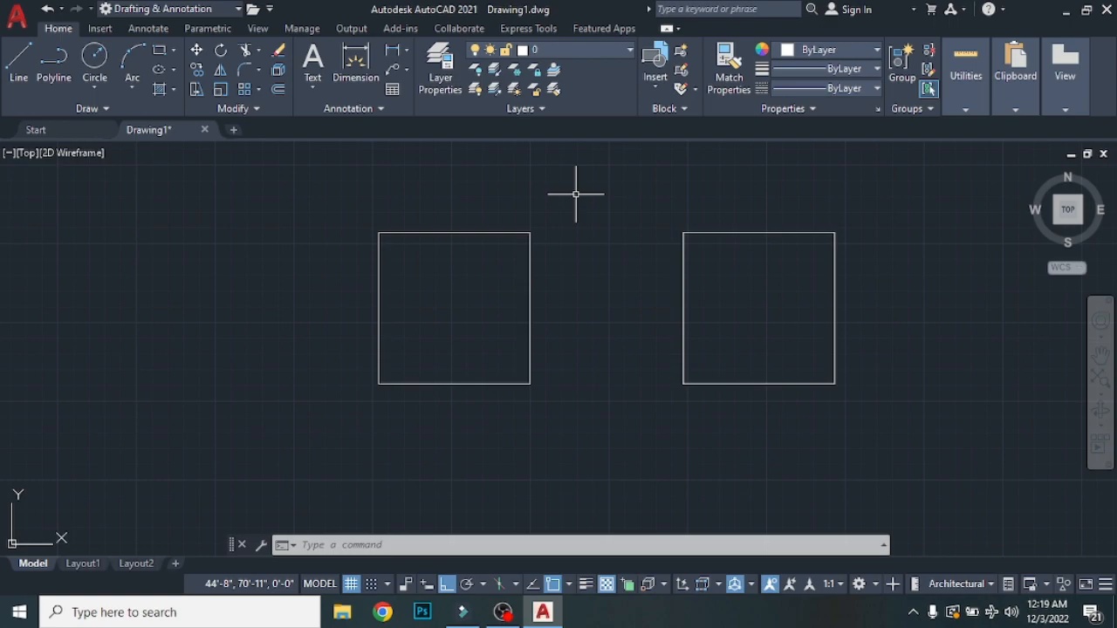
Join the four separate lines of the left square into one polyline.
type("l")
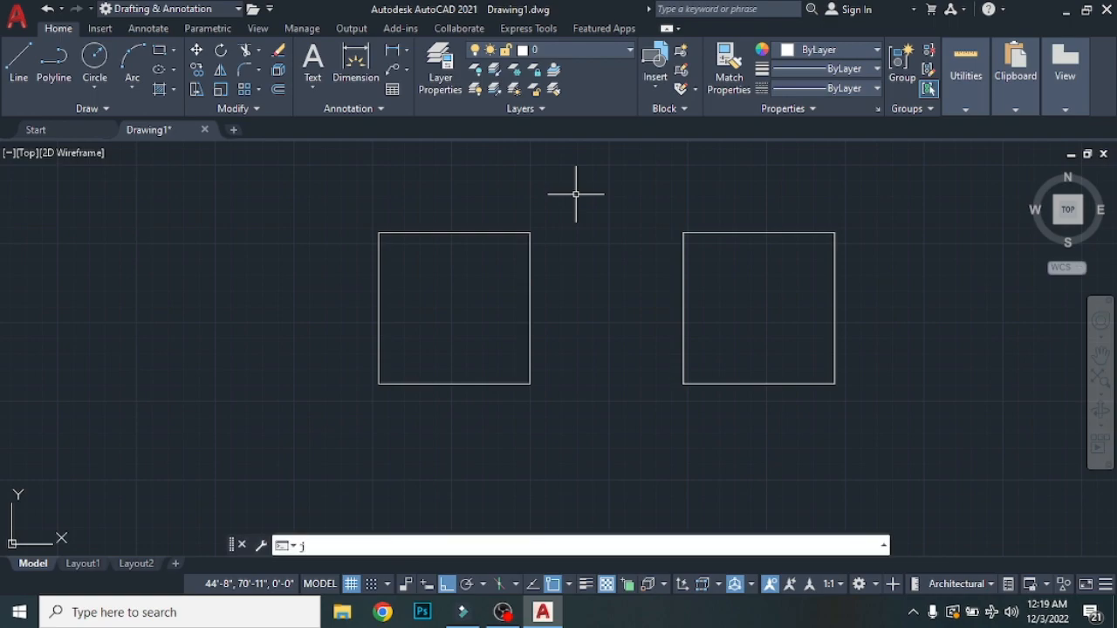
key("Return")
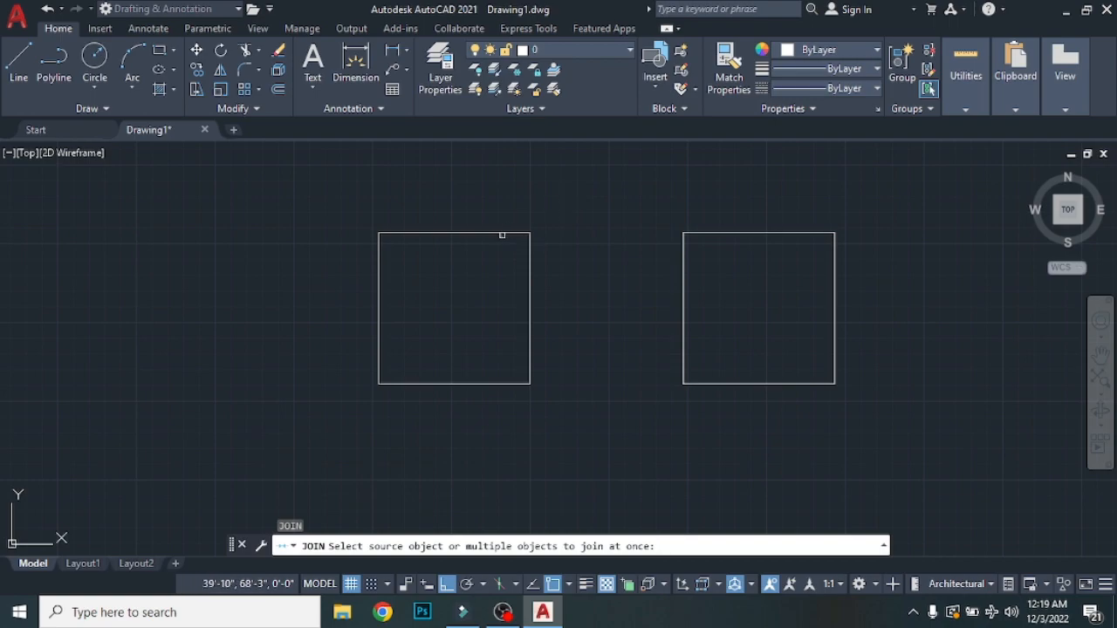
left_click(504, 233)
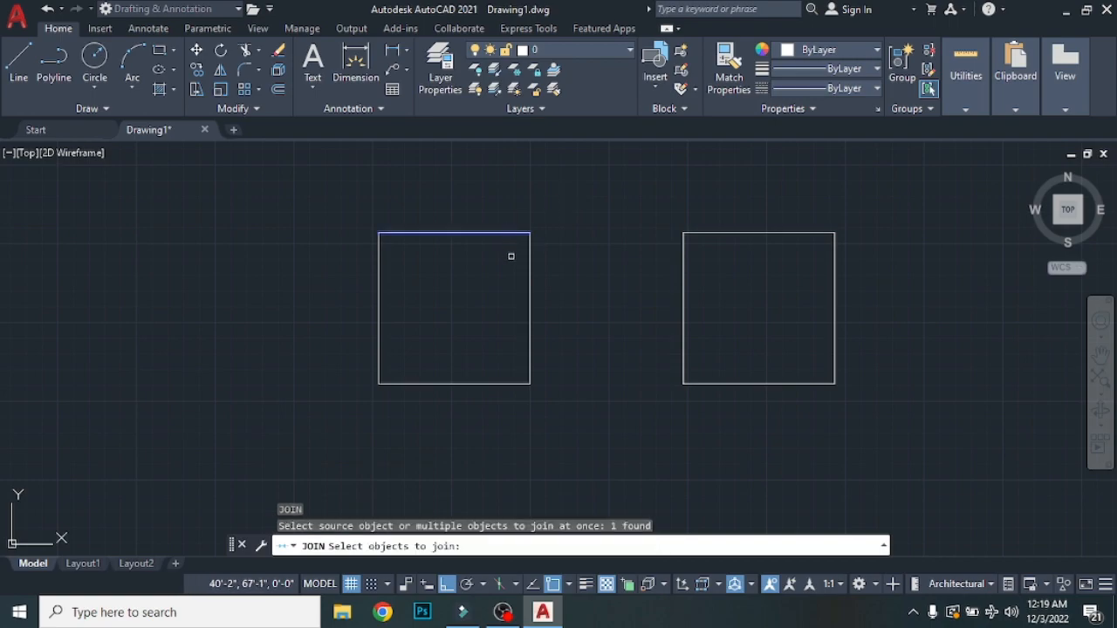
left_click(531, 270)
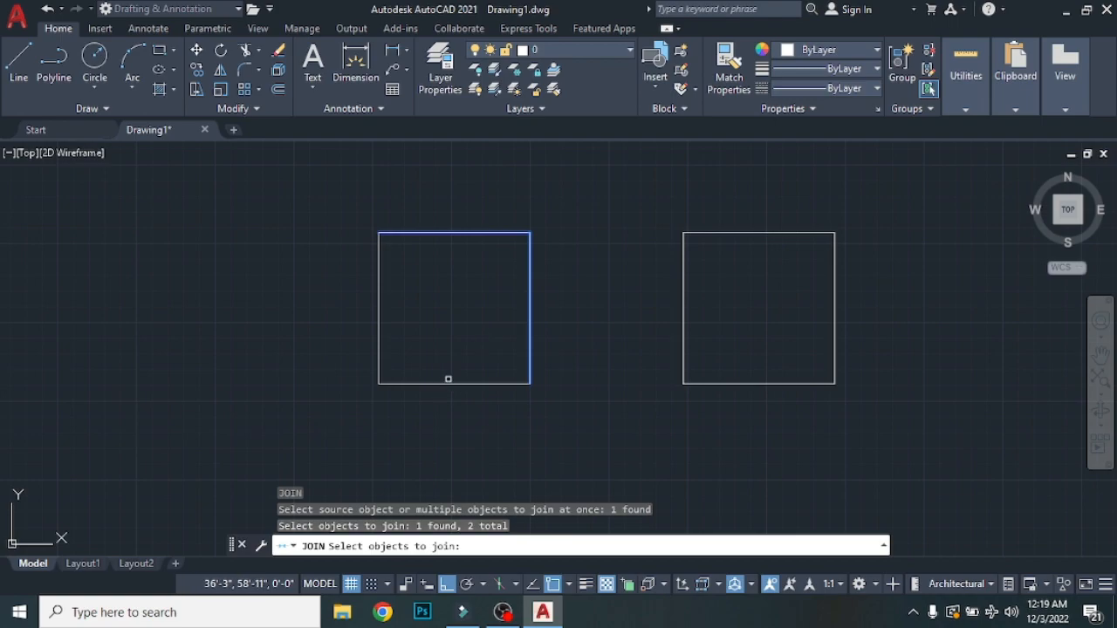
left_click(571, 206)
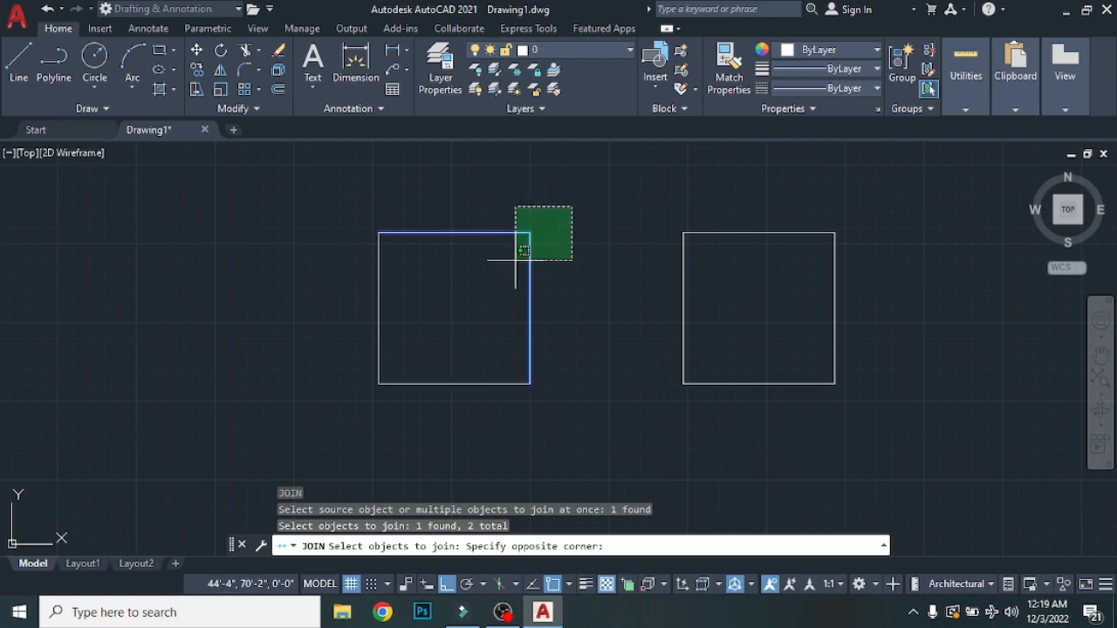
left_click(306, 429)
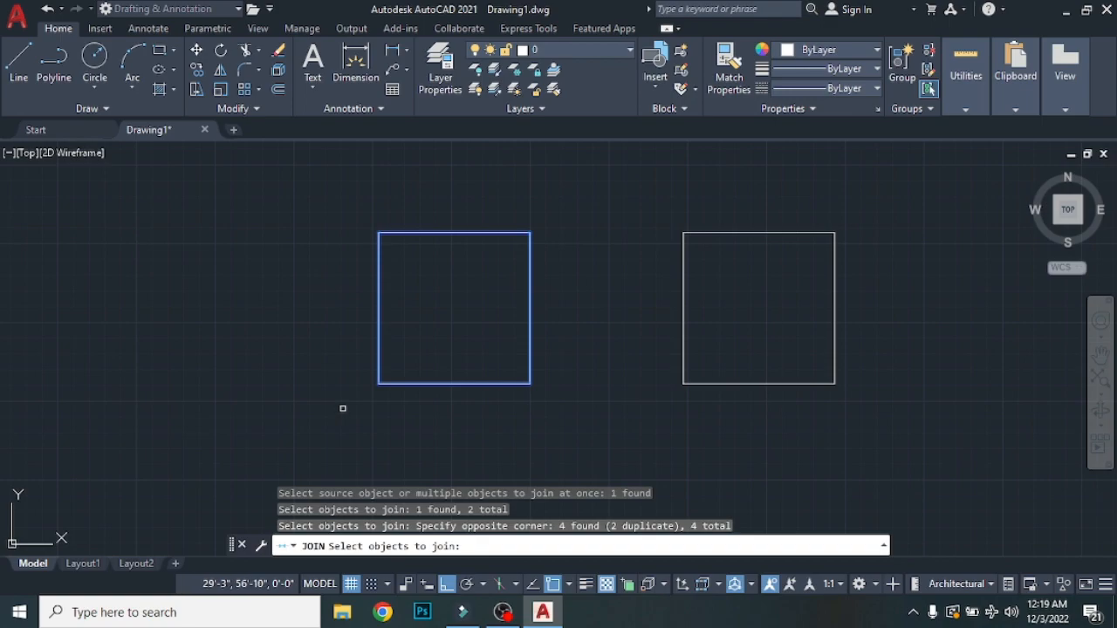
key("Return")
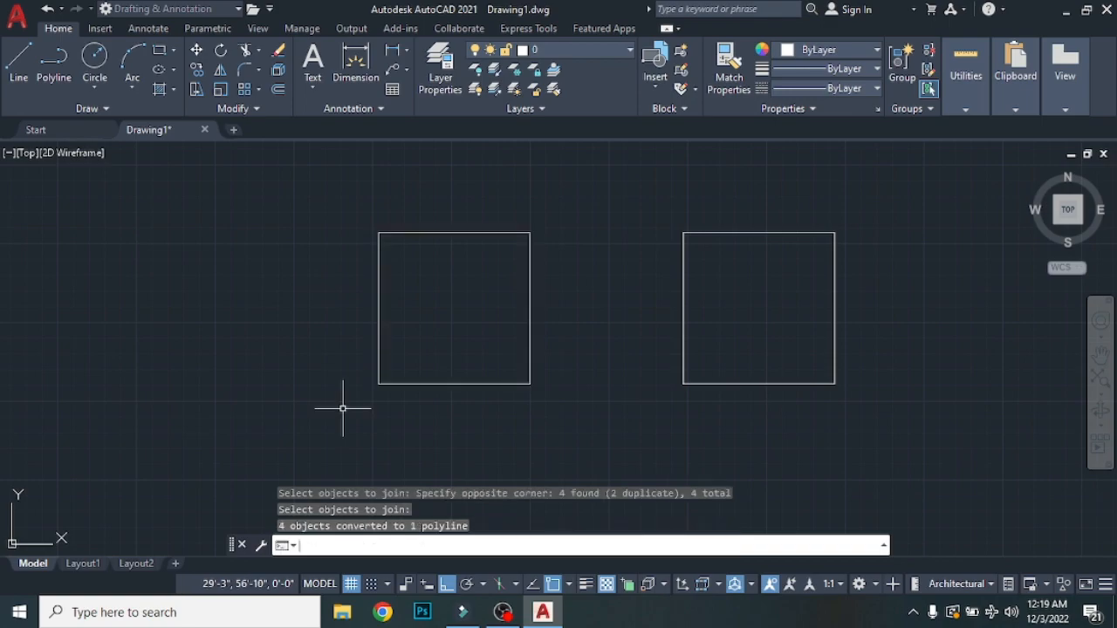
Select the left square and the right square in turn to check that each is one object, and clear the selection.
left_click(470, 233)
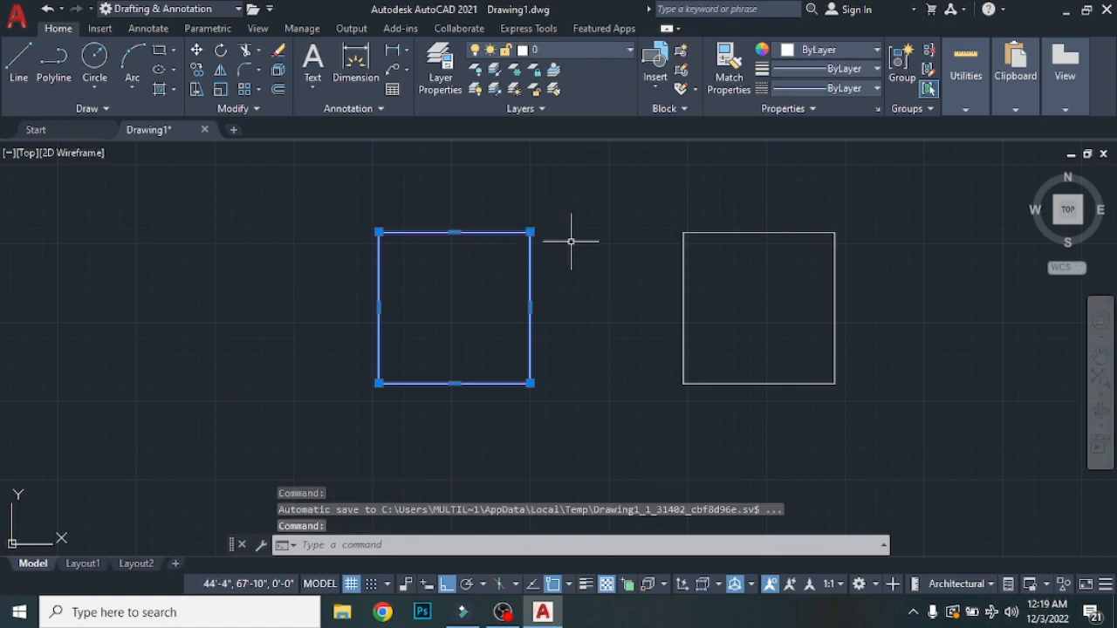
key("Escape")
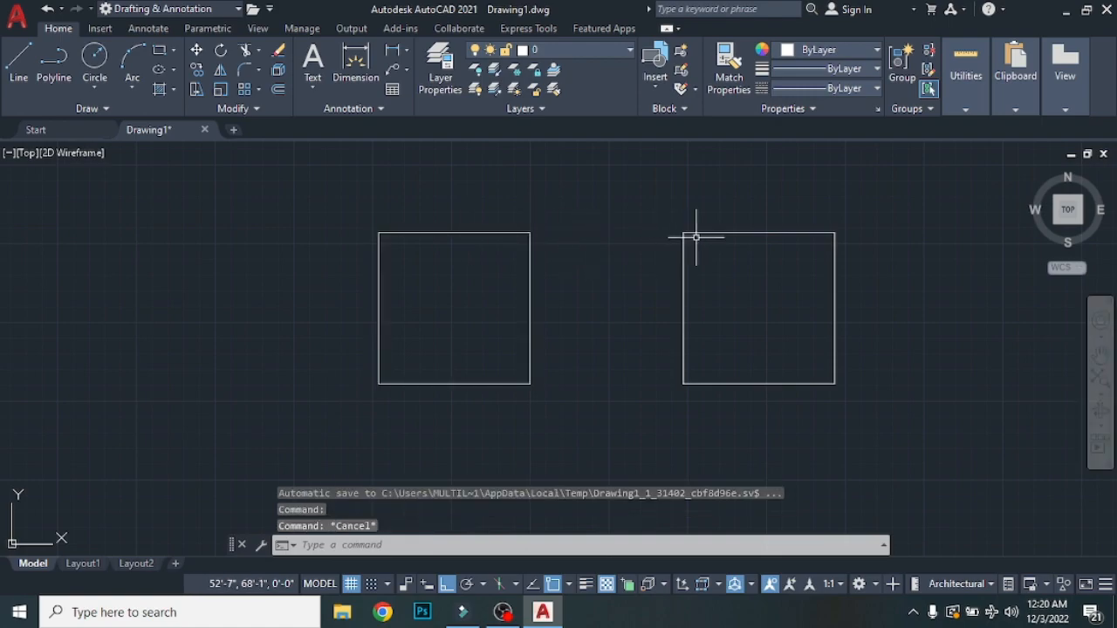
left_click(699, 233)
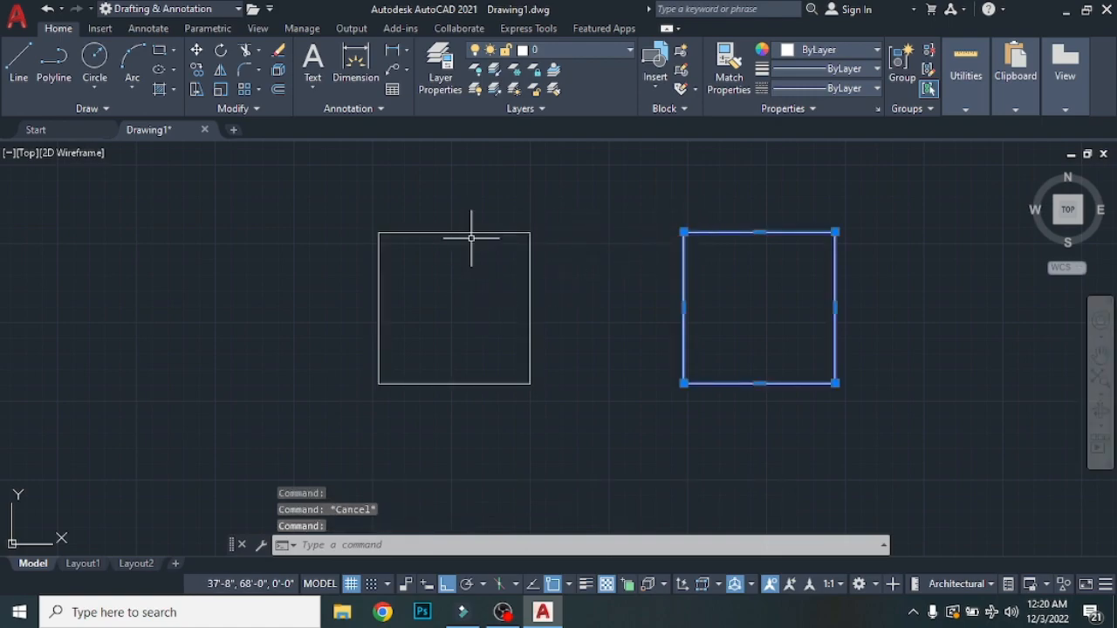
key("Escape")
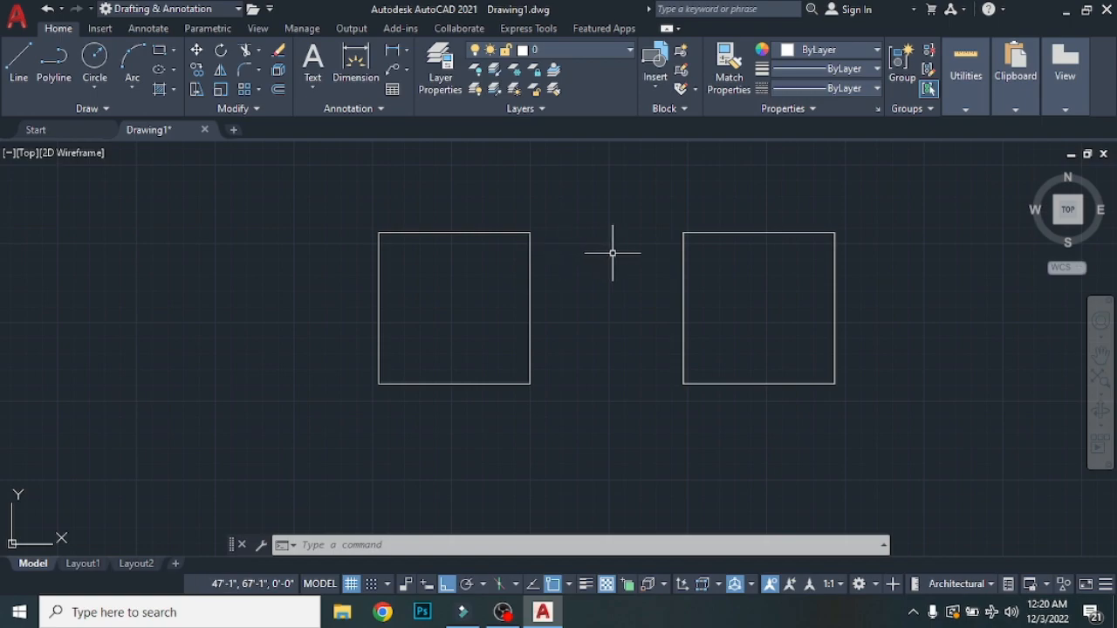
Explode the right polyline square into separate lines.
type("x")
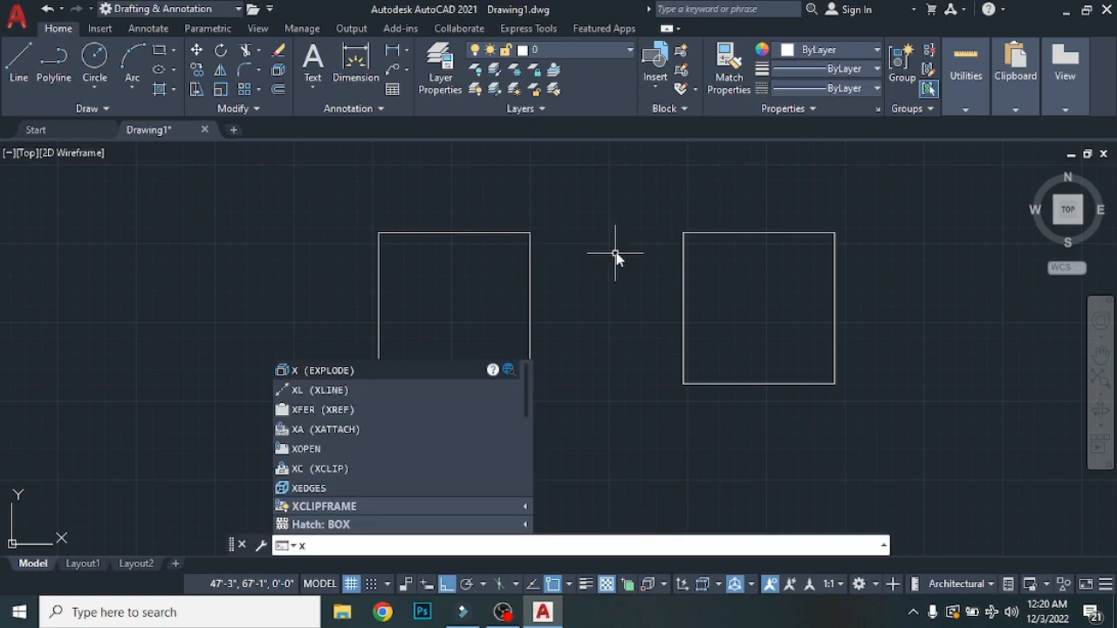
key("Return")
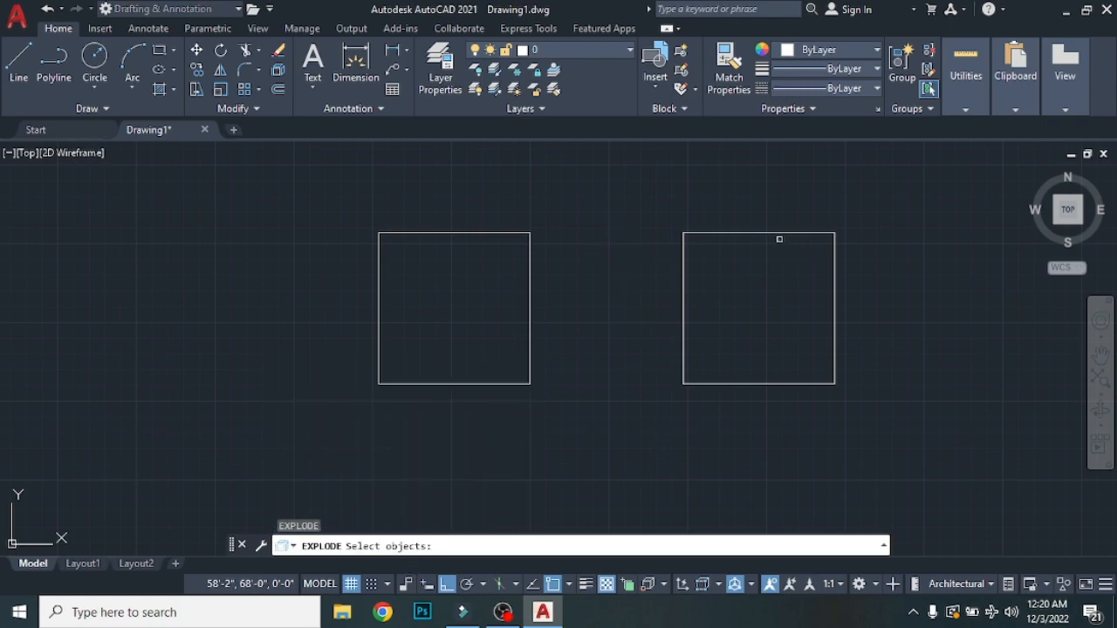
left_click(780, 233)
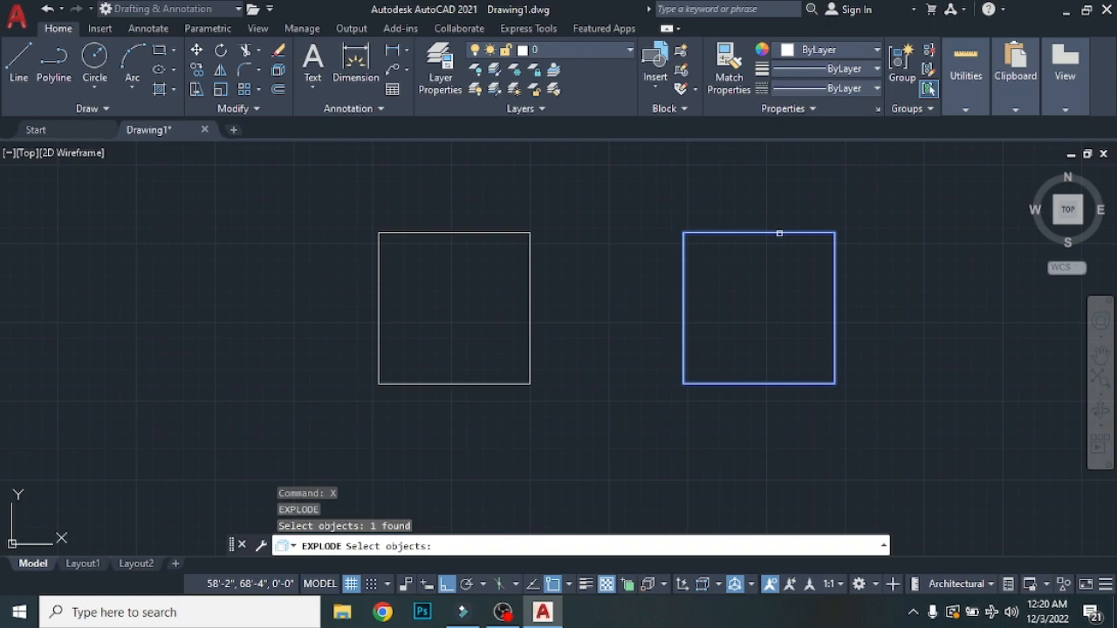
key("Return")
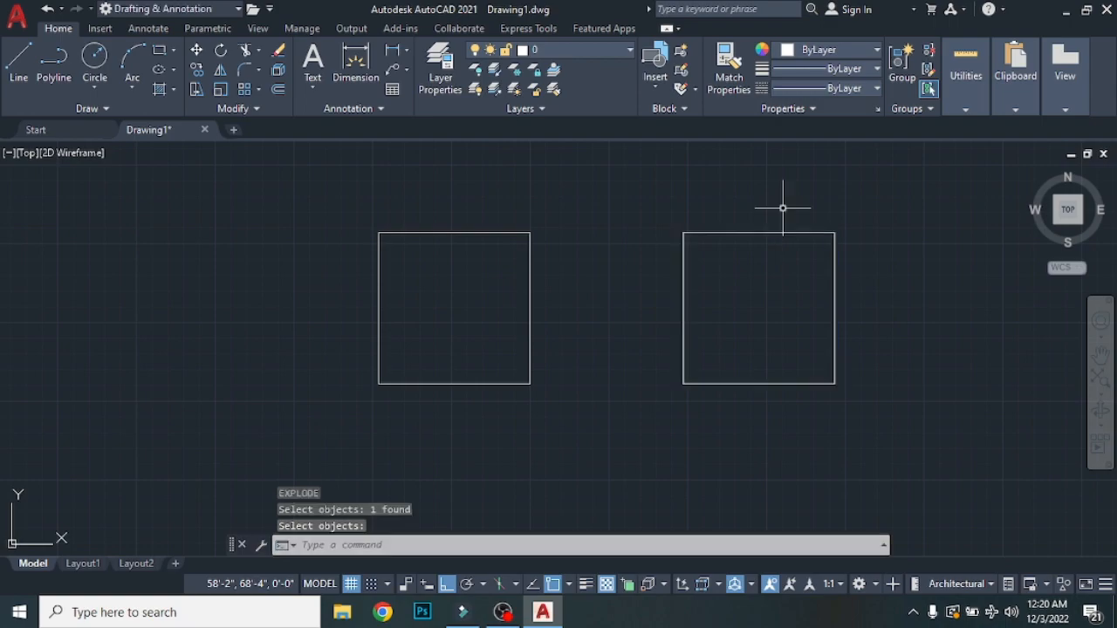
Select the upper and left edges of the right square to check that they are separate lines, and clear the selection.
left_click(776, 231)
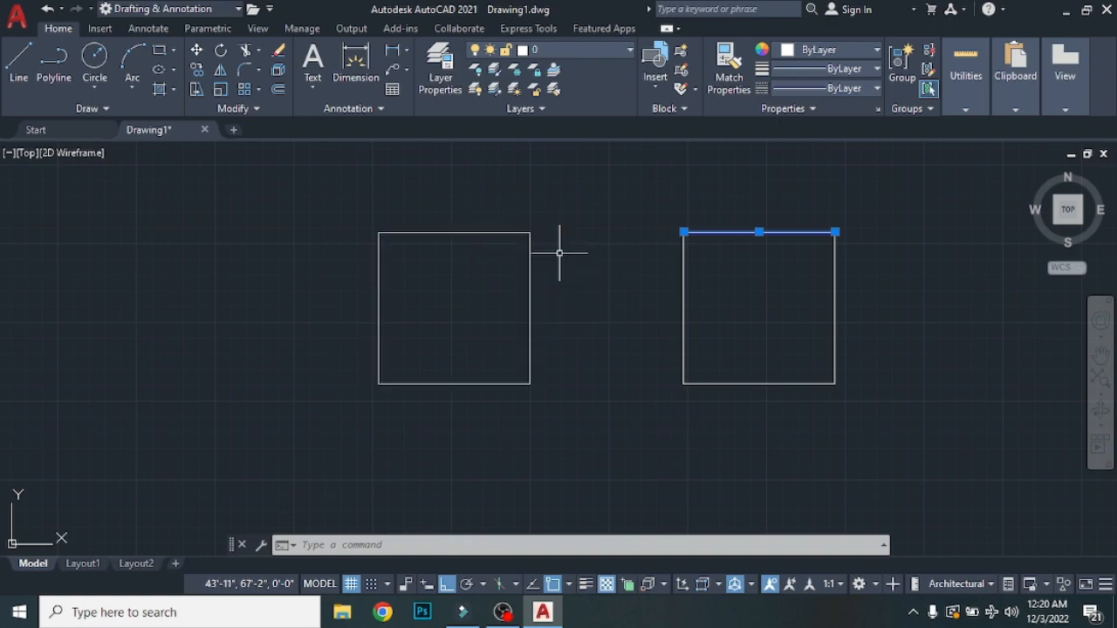
left_click(684, 307)
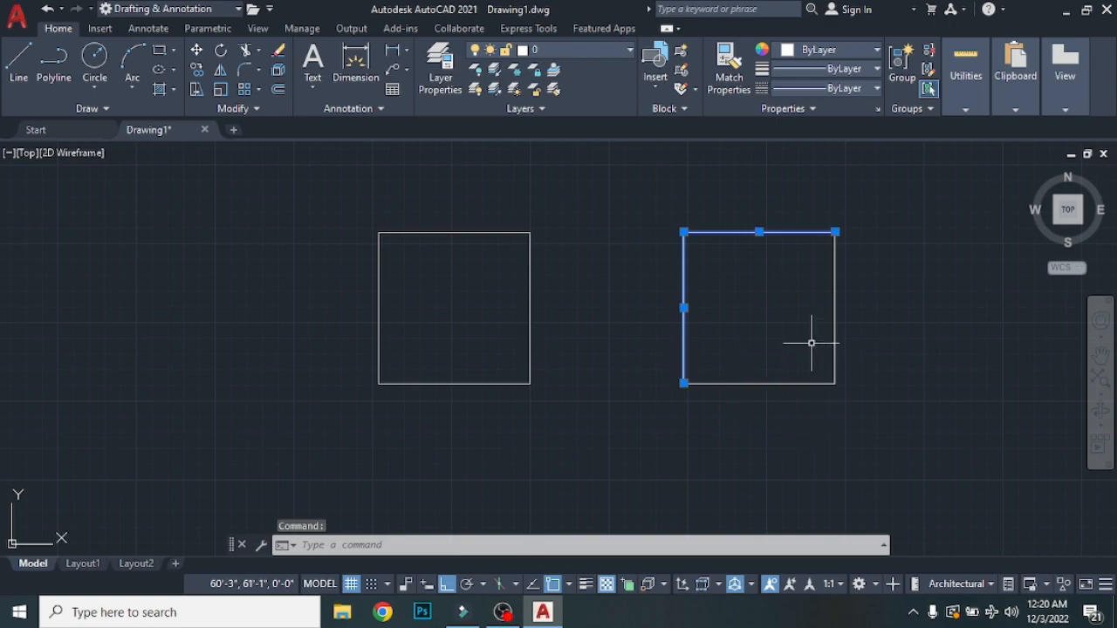
key("Escape")
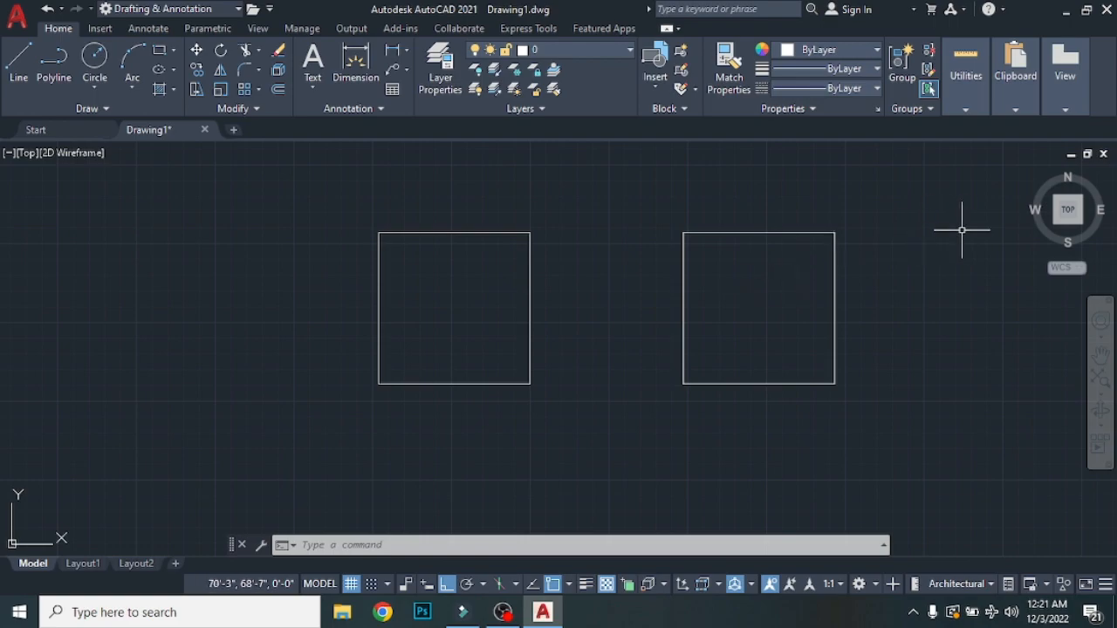
Offset each of the four separate lines of the right square 1' toward the inside of the square.
type("o")
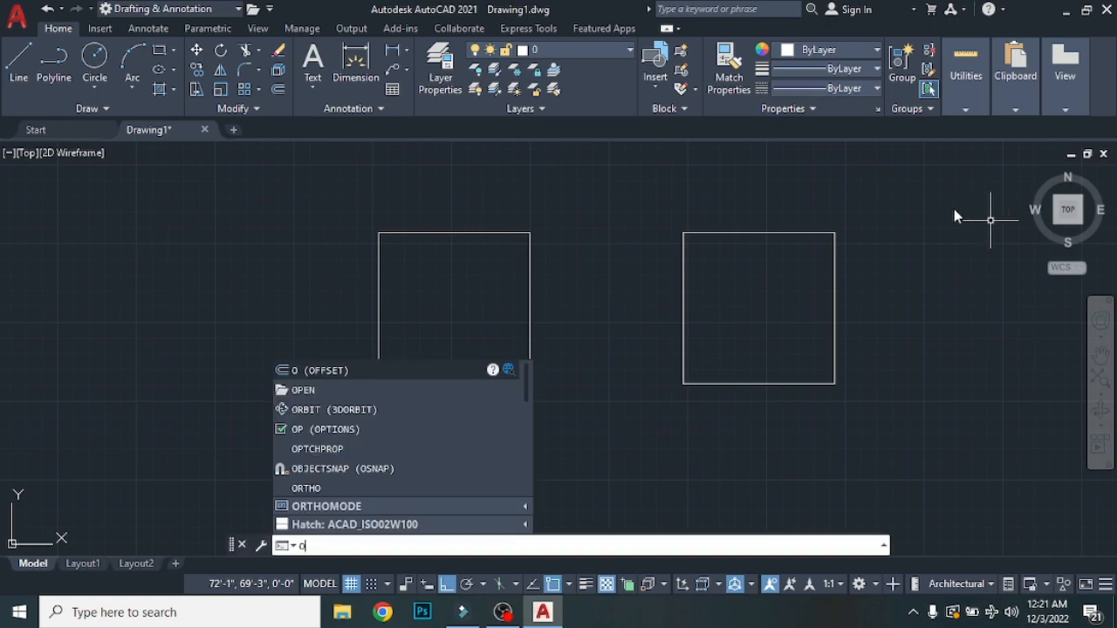
key("Return")
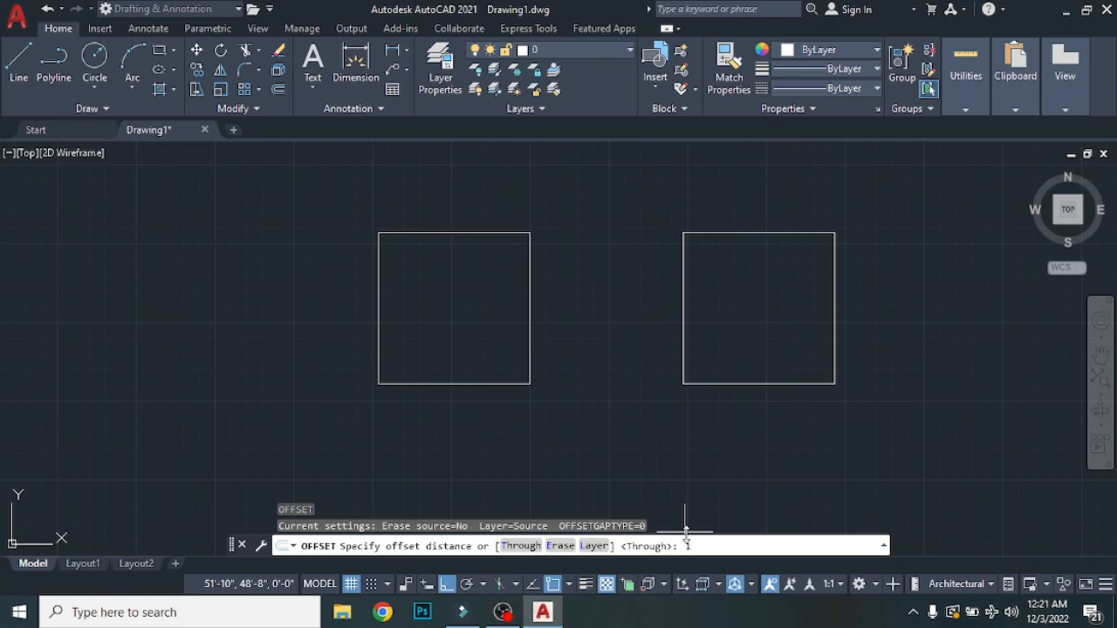
key("Return")
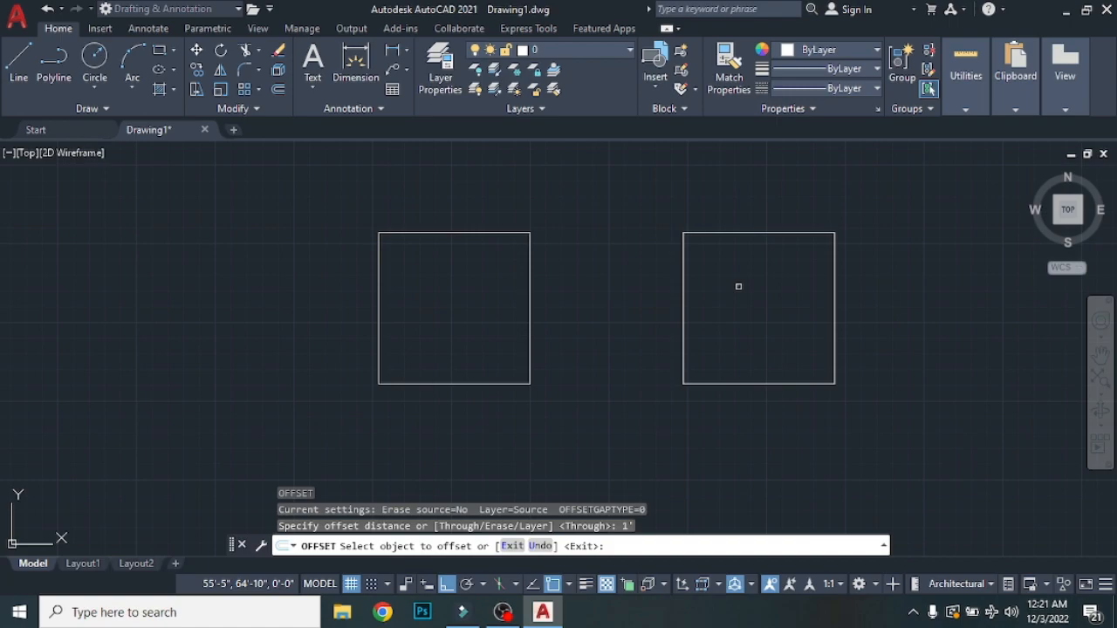
left_click(681, 288)
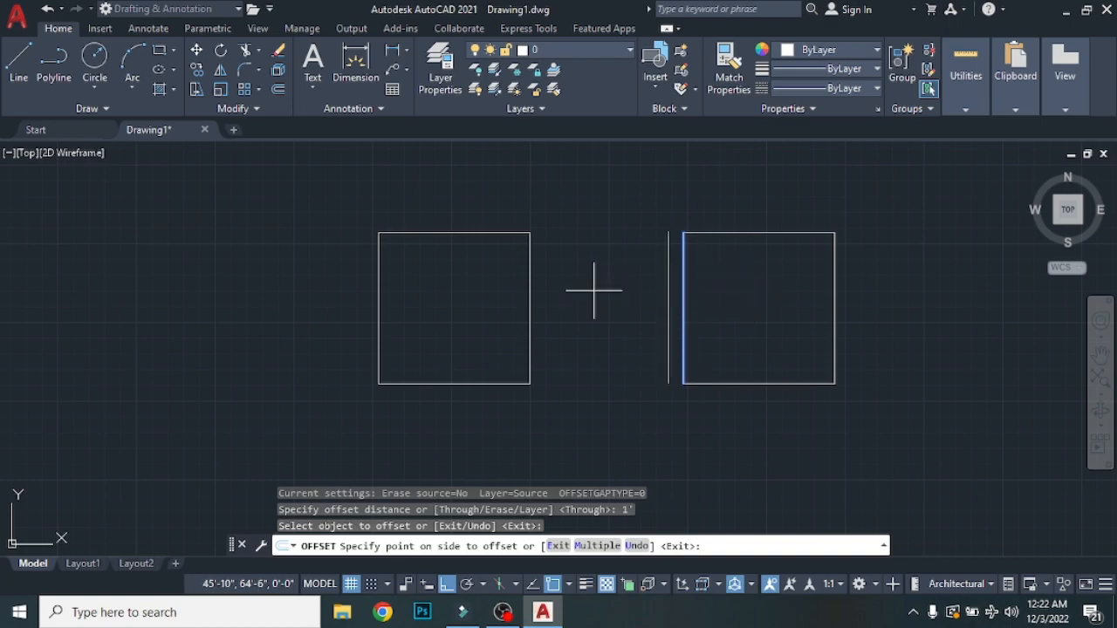
left_click(748, 305)
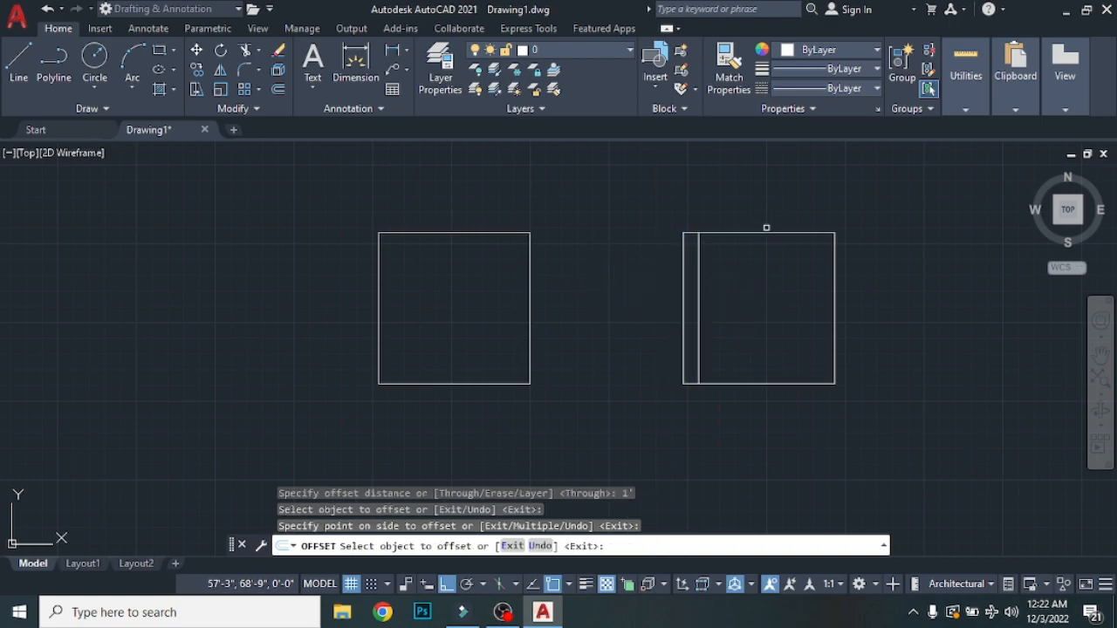
left_click(761, 233)
left_click(758, 269)
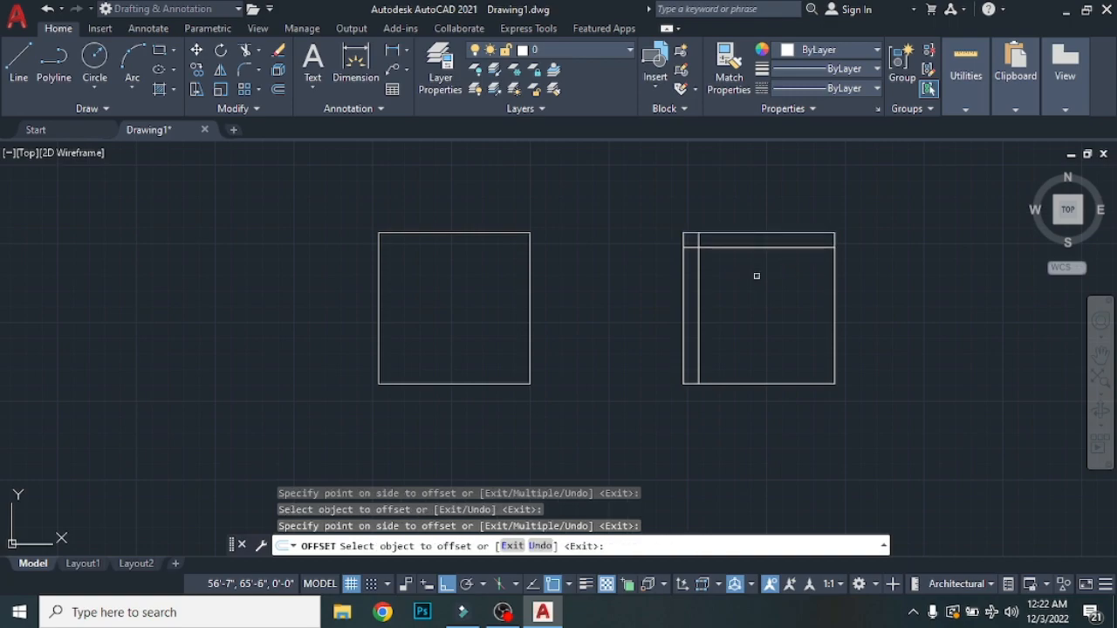
left_click(835, 305)
left_click(808, 306)
left_click(784, 381)
left_click(787, 352)
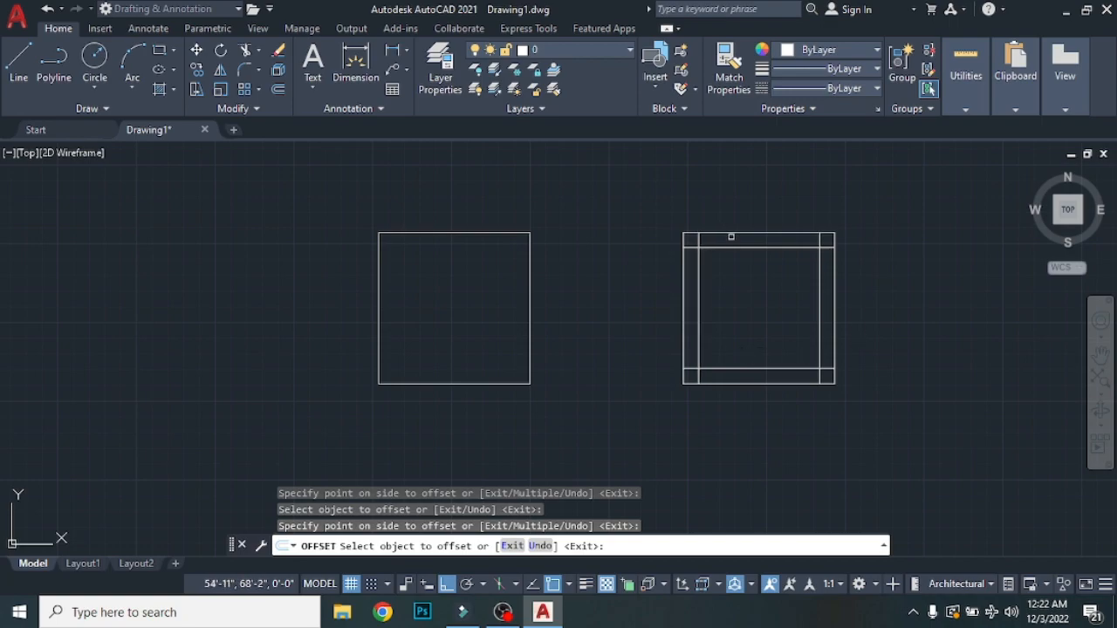
Offset the joined left square by 1', once inward and once outward.
left_click(530, 270)
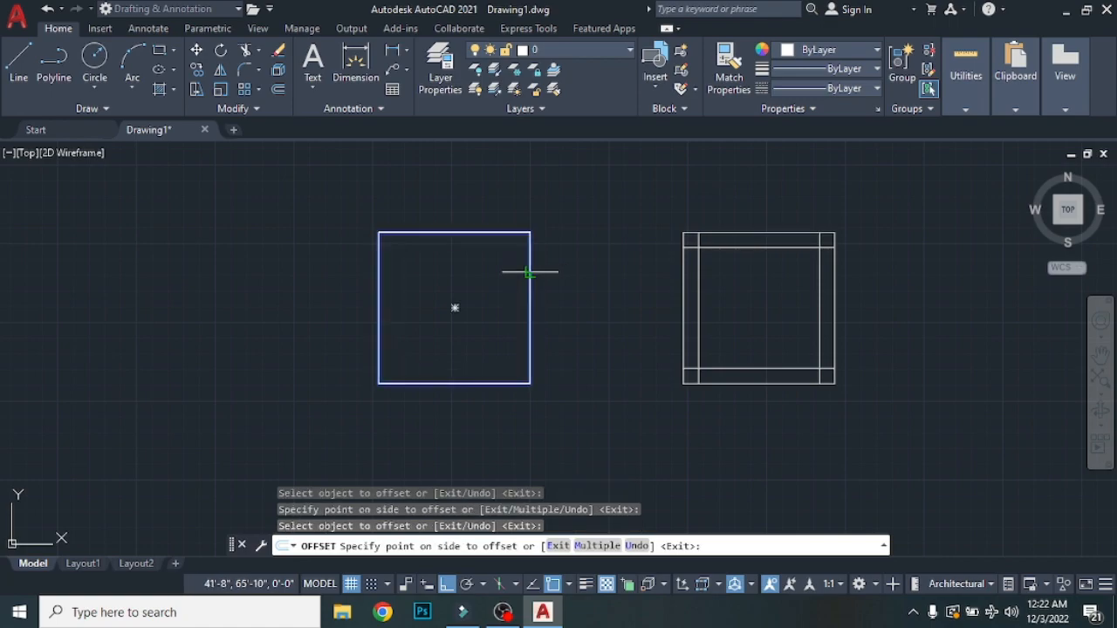
left_click(480, 277)
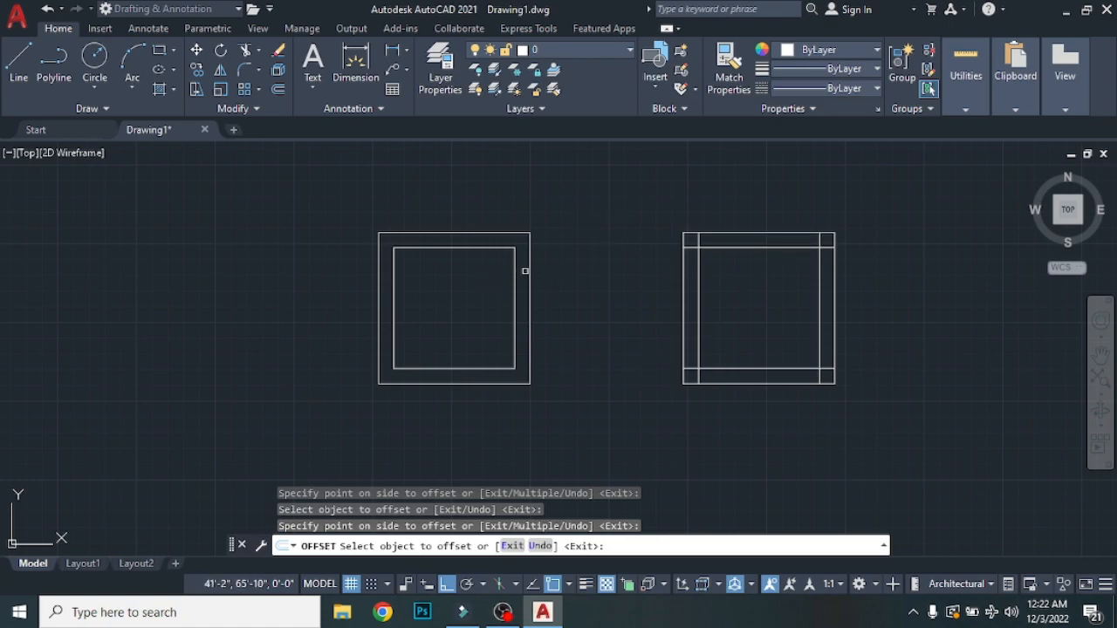
left_click(532, 269)
left_click(586, 277)
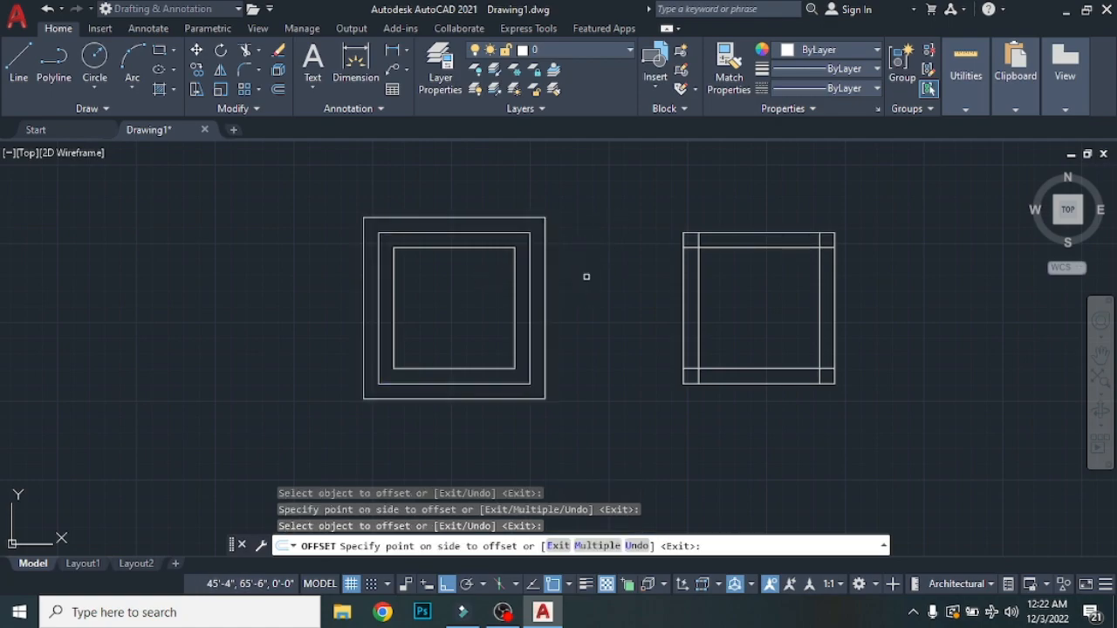
Add three more nested squares inside the left square by offsetting the innermost one 1' inward each time.
left_click(513, 279)
left_click(495, 285)
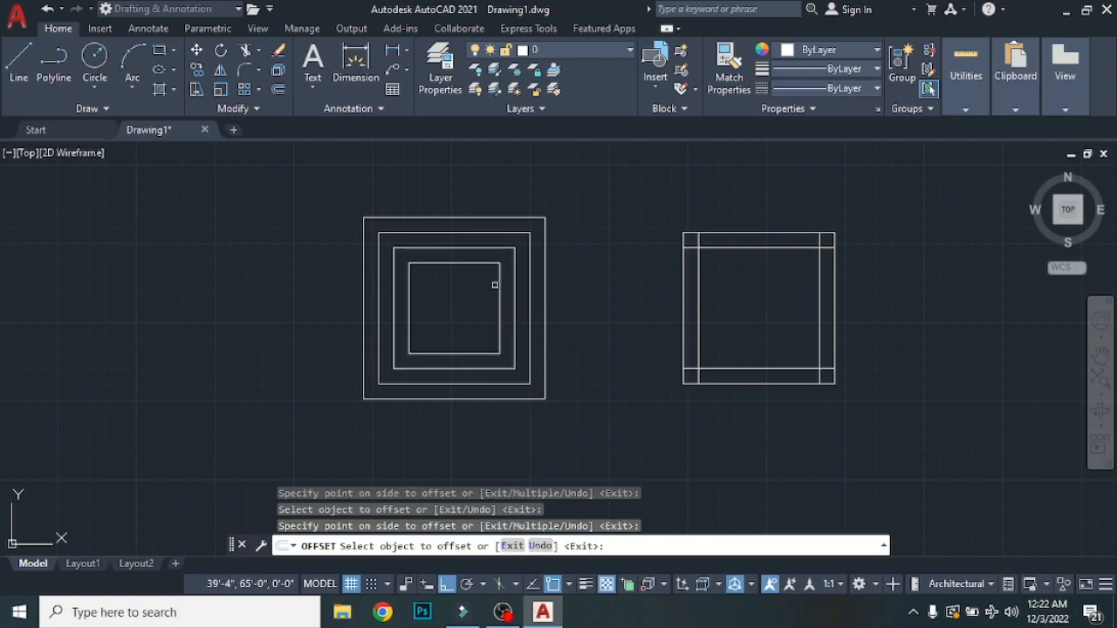
left_click(501, 284)
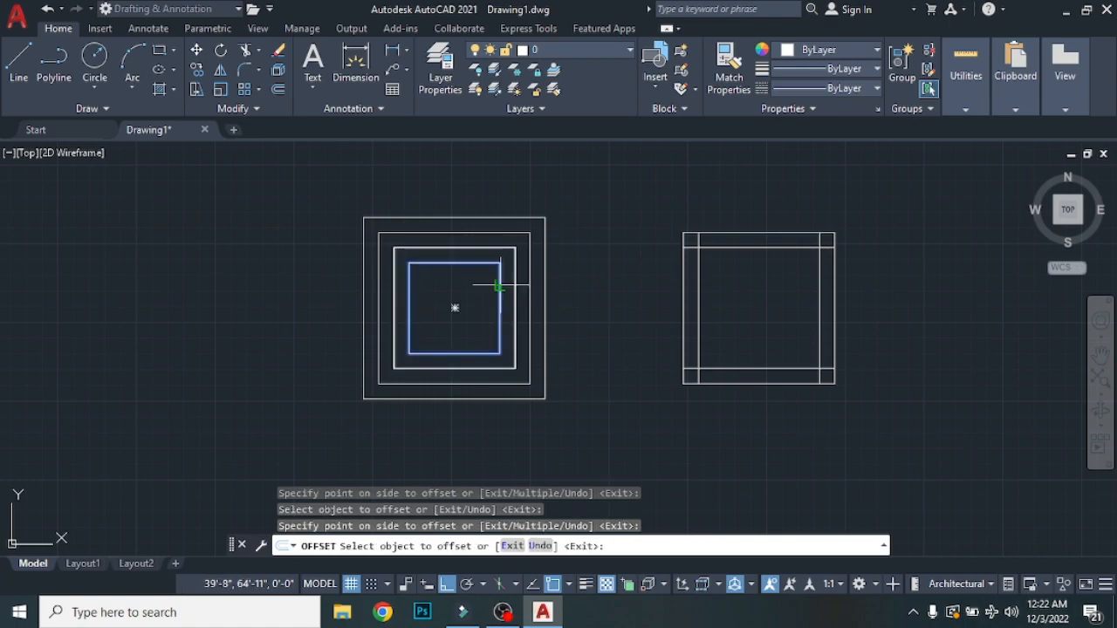
left_click(447, 298)
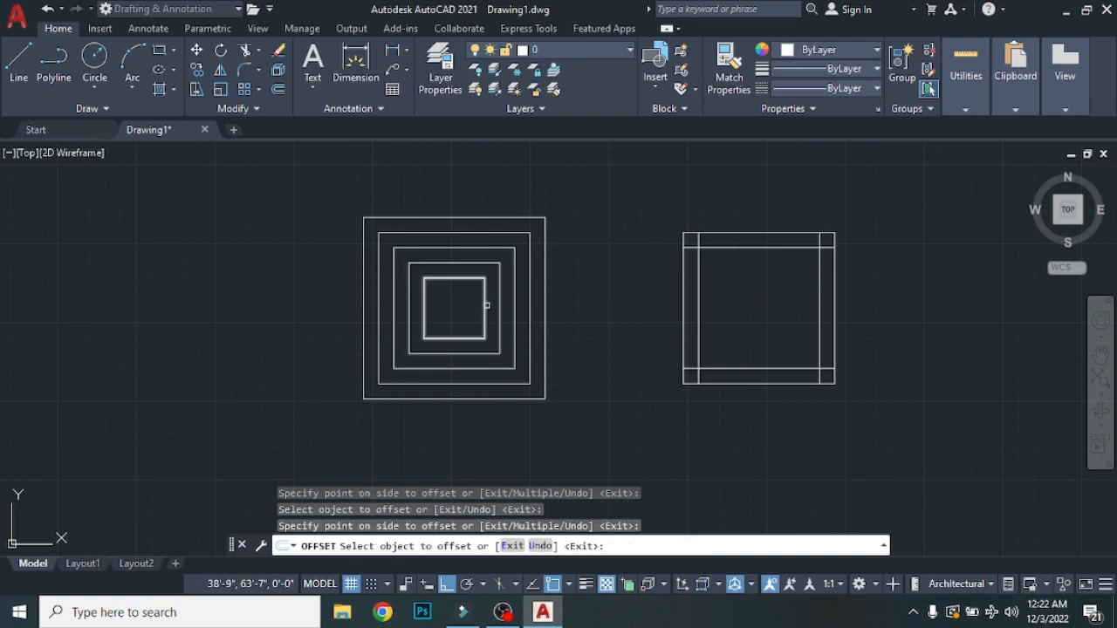
left_click(463, 306)
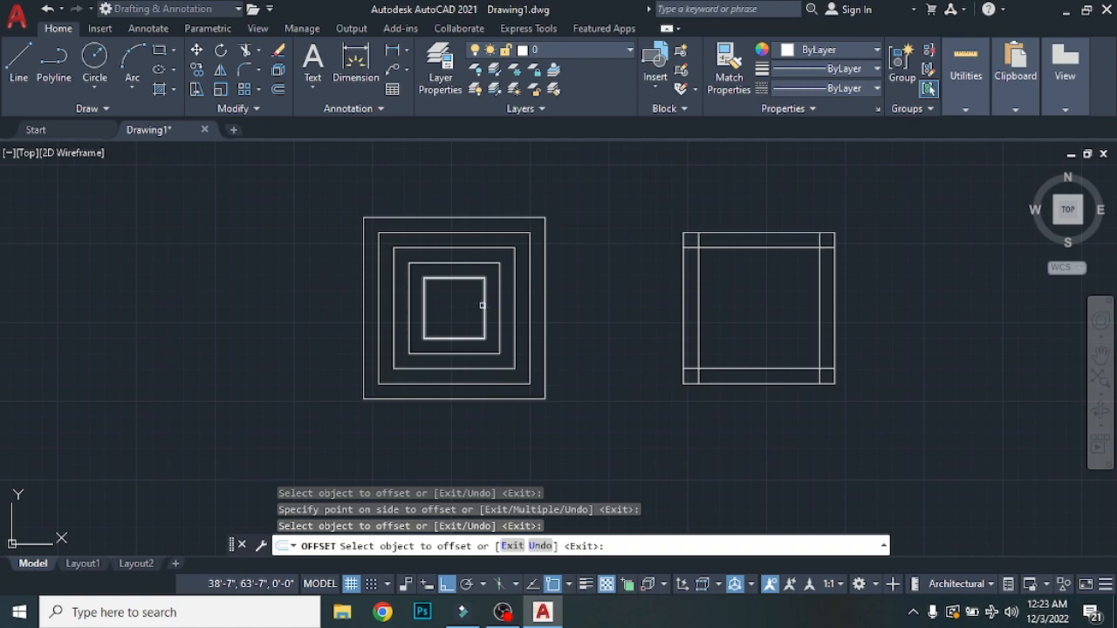
left_click(482, 306)
left_click(459, 305)
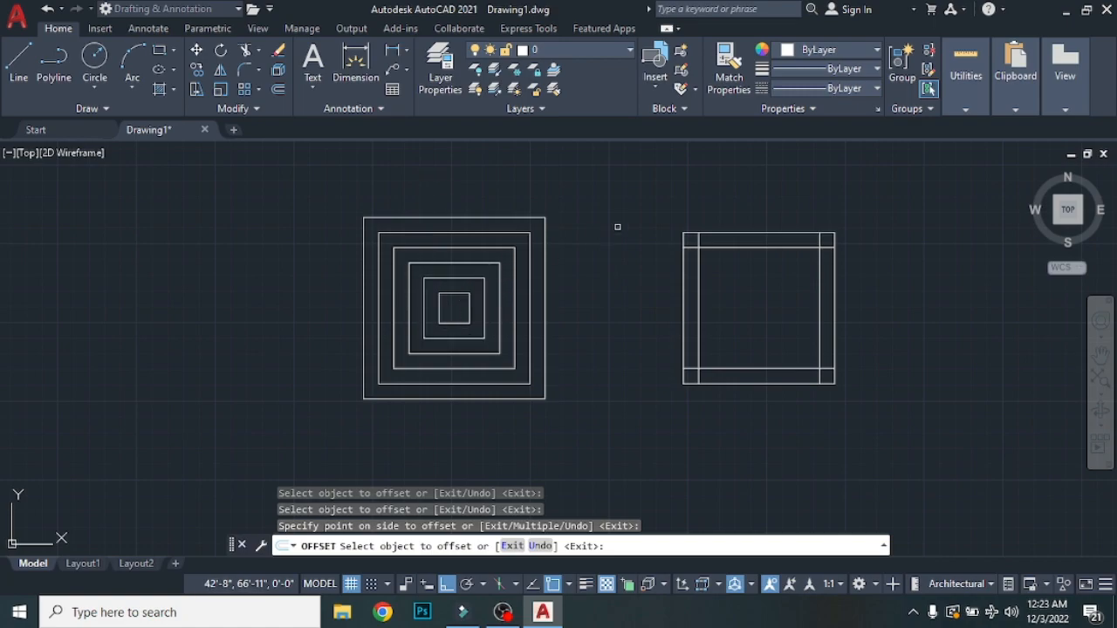
Offset the outermost of the left nested squares 1' outward, and end the Offset command.
left_click(543, 246)
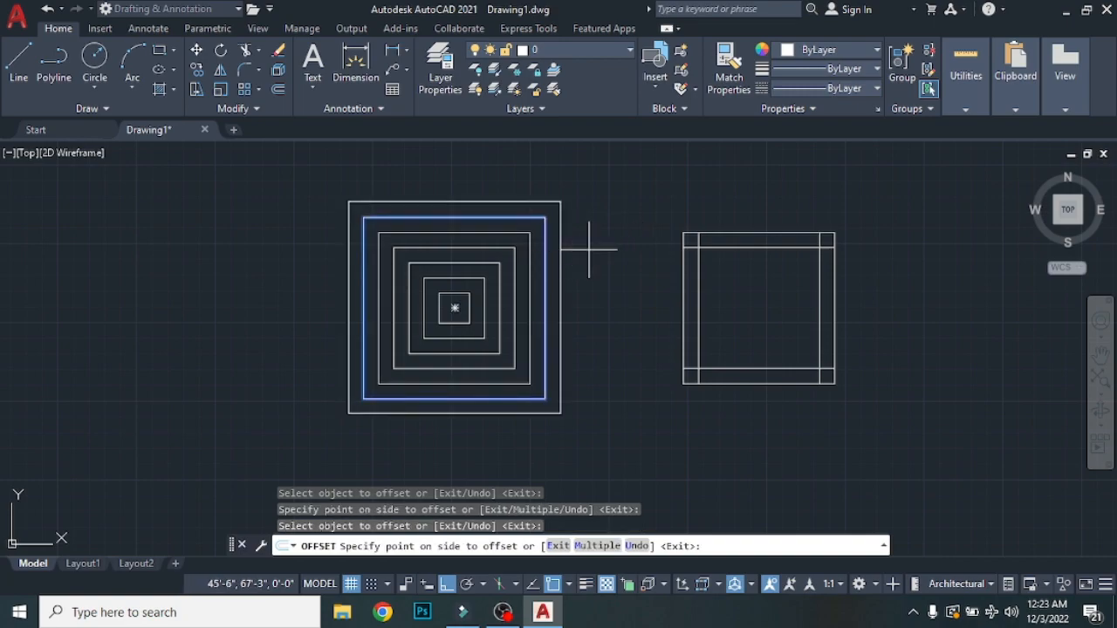
left_click(590, 248)
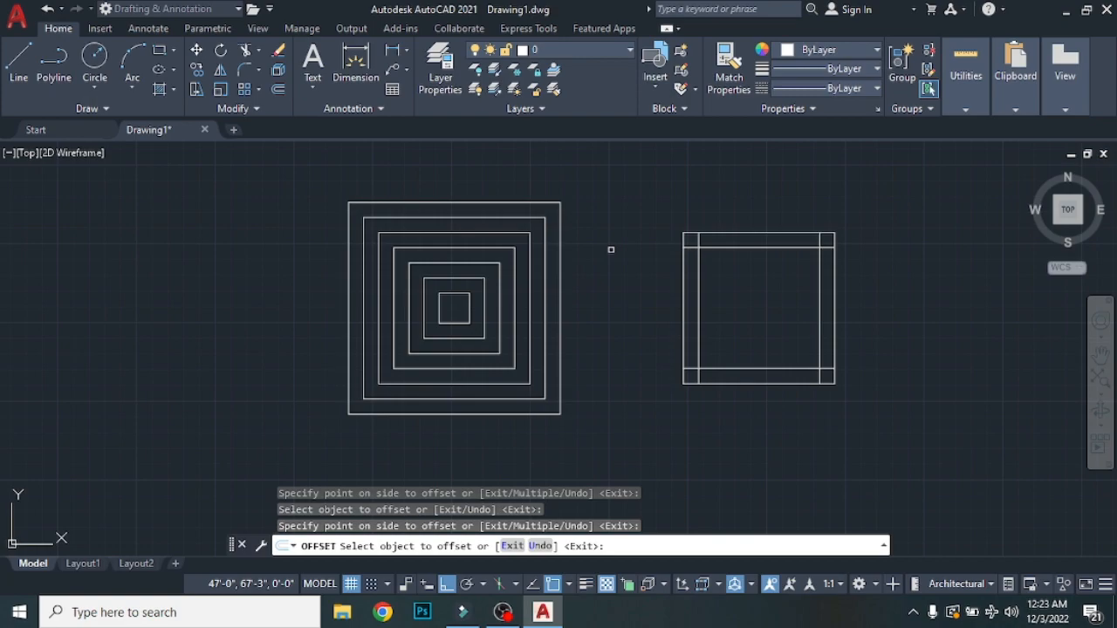
key("Escape")
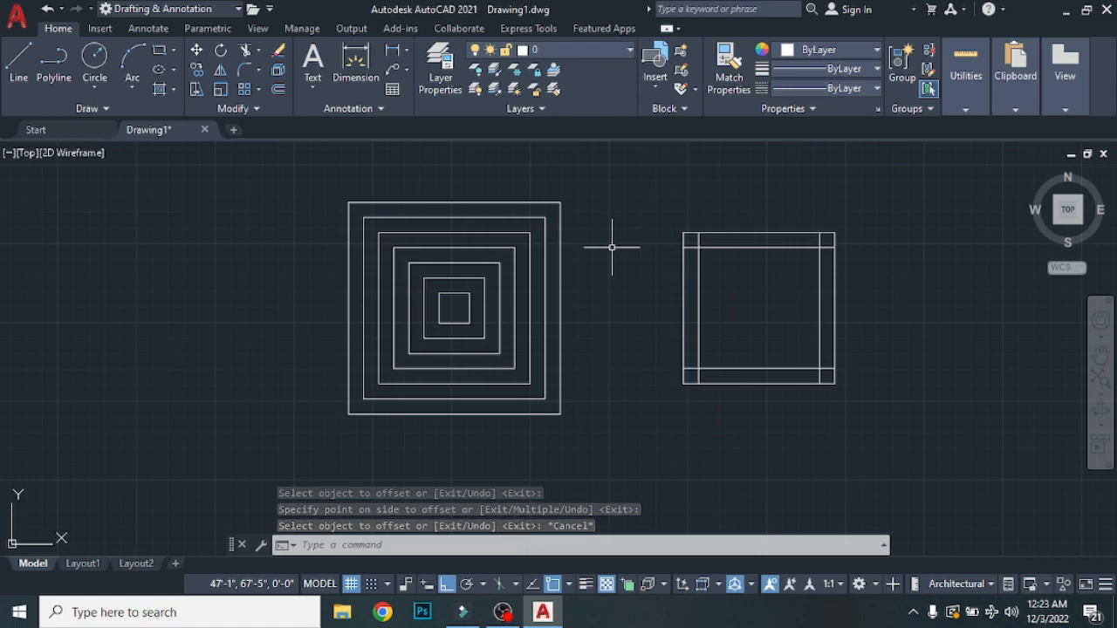
Erase the inner left vertical line of the right square, and undo the erasure.
scroll(695, 234, "up", 2)
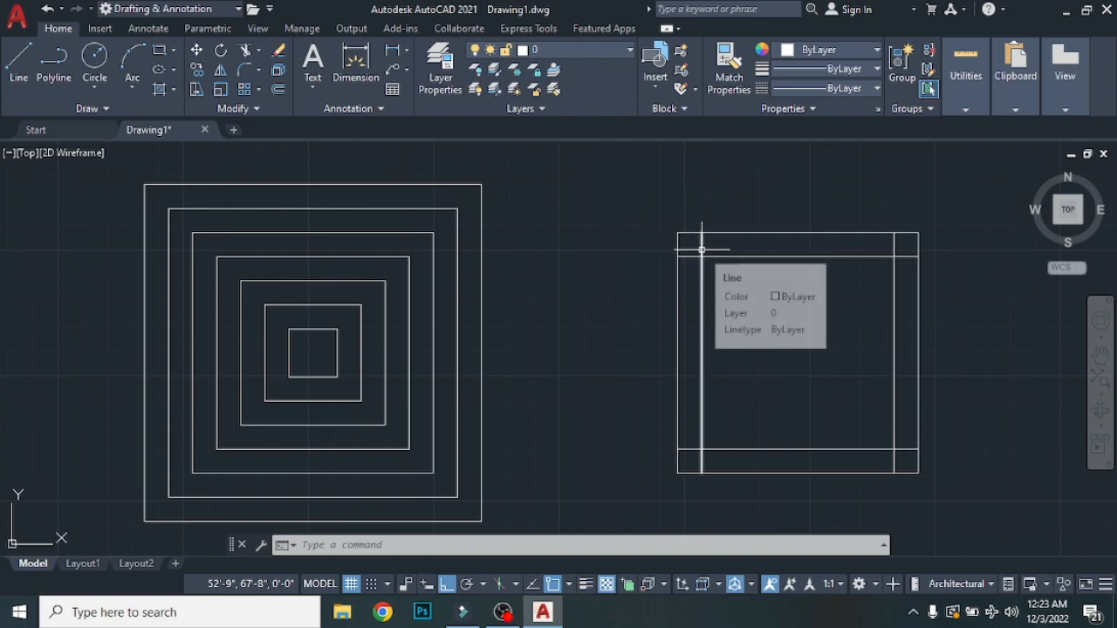
left_click(702, 249)
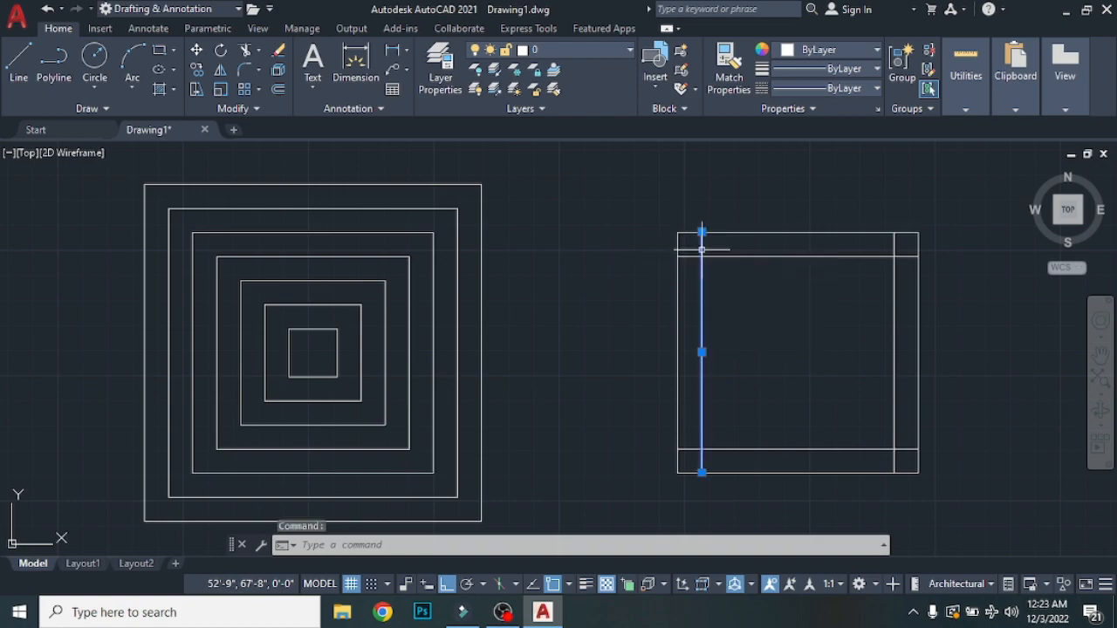
key("Delete")
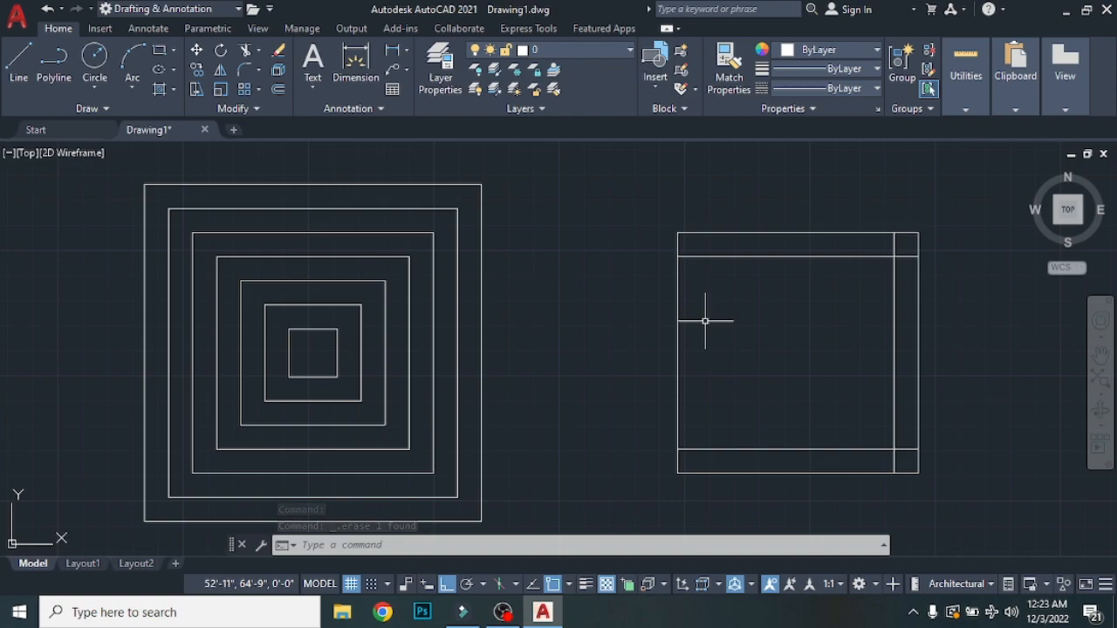
key("ctrl+z")
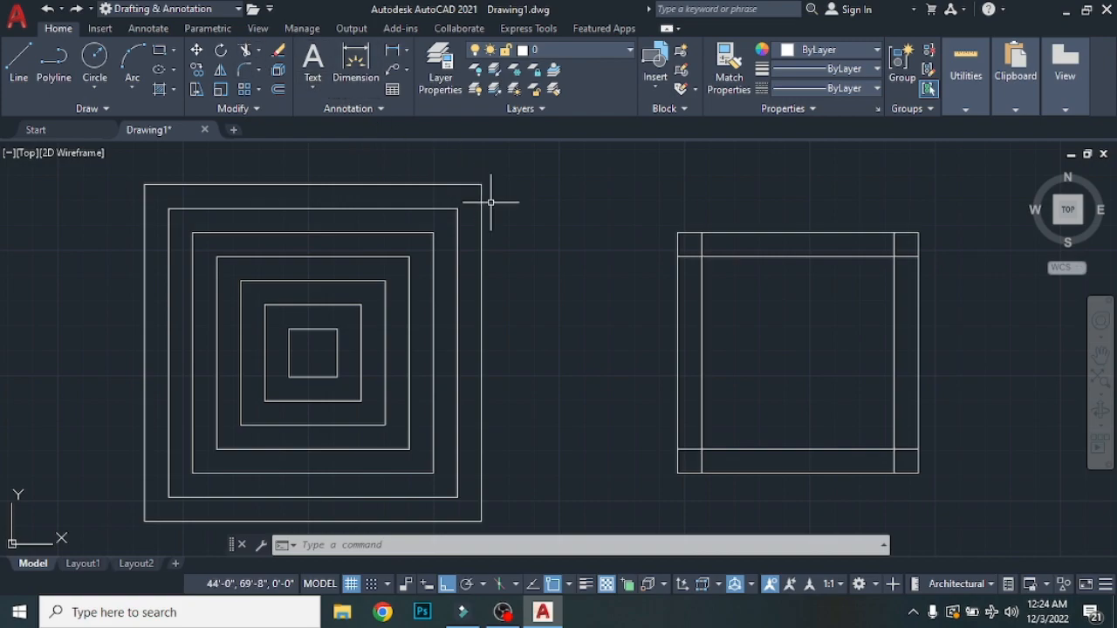
Trim the overhanging ends of the offset lines at all four corners of the right square, leaving a clean inner square.
type("tr")
key("Return")
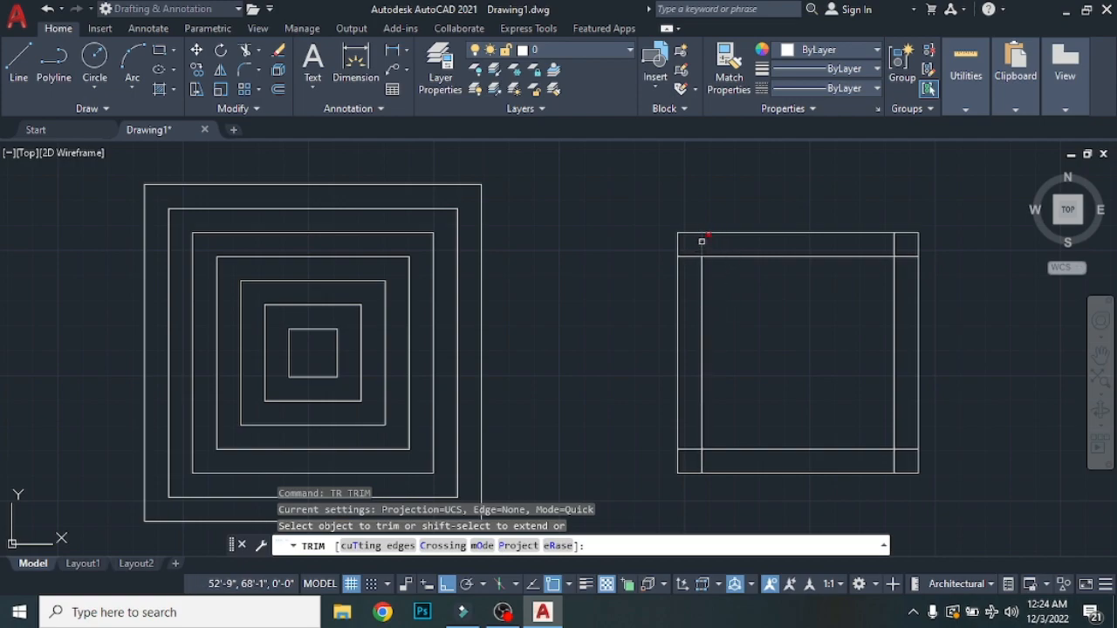
left_click(702, 244)
left_click(690, 257)
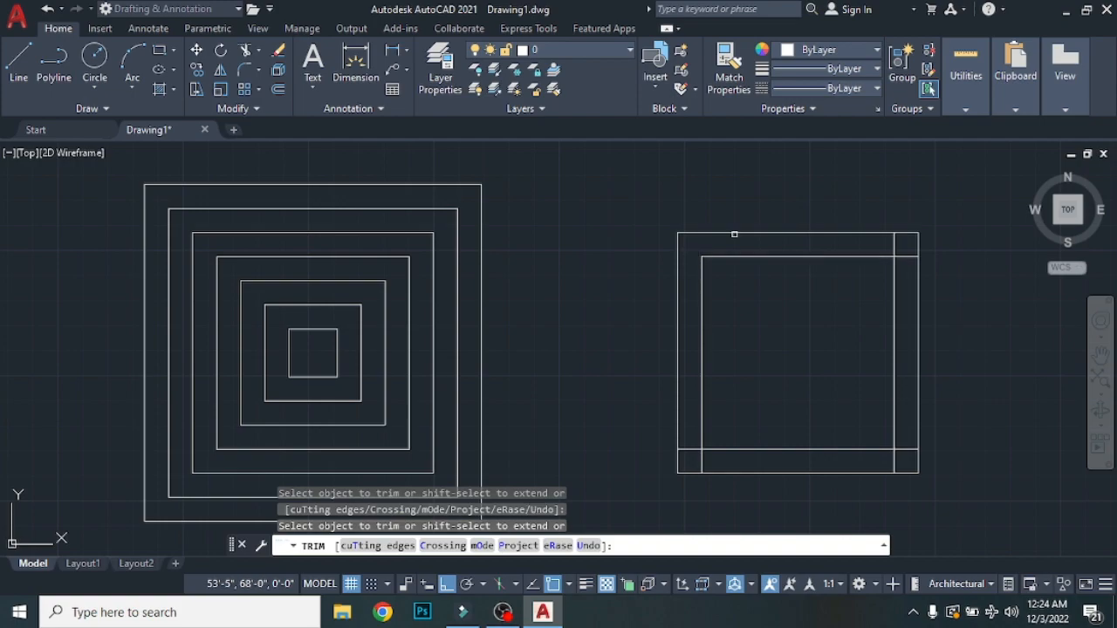
left_click(886, 244)
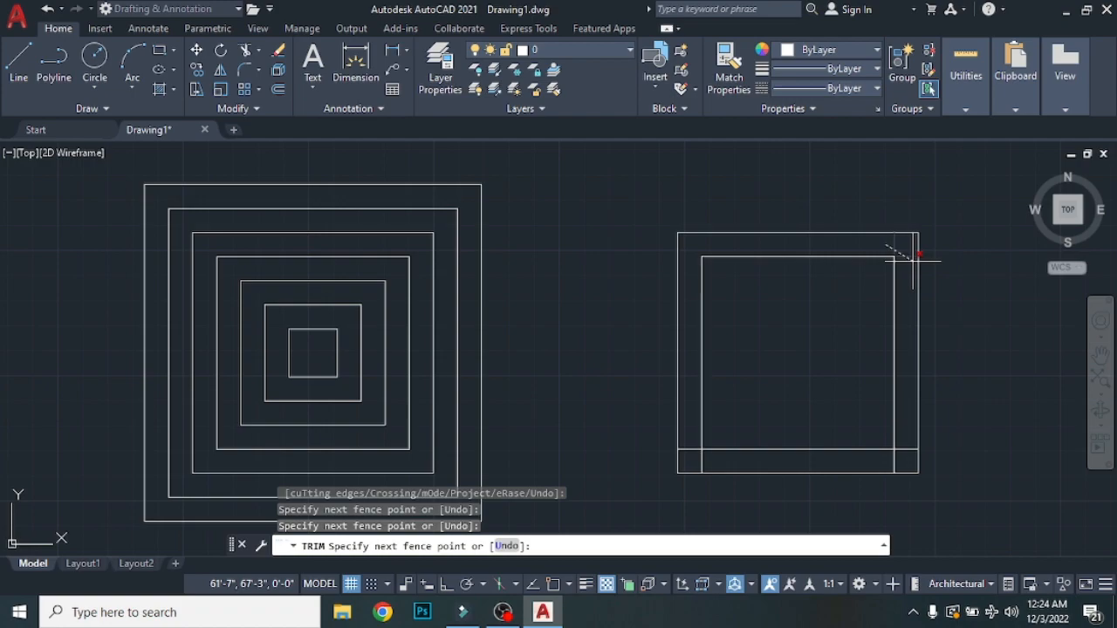
key("Return")
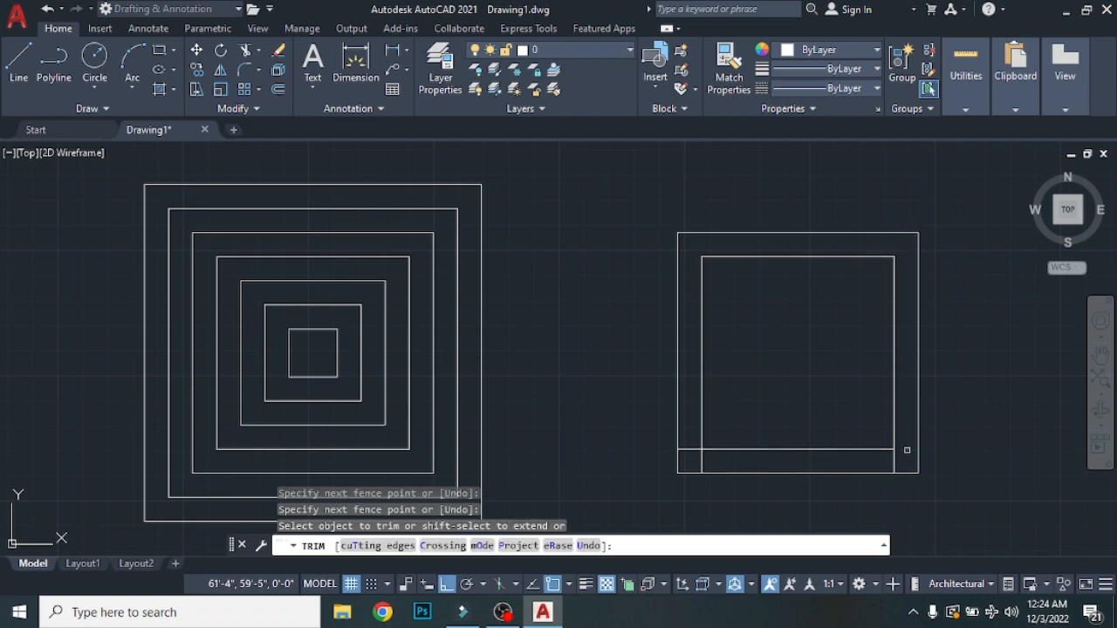
left_click(908, 461)
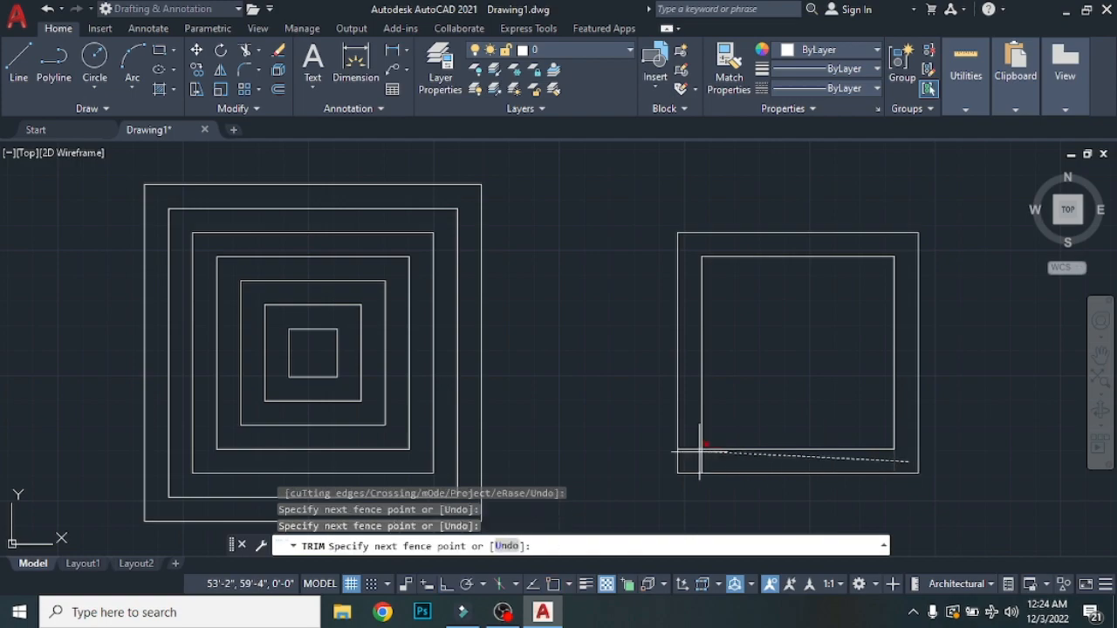
key("Return")
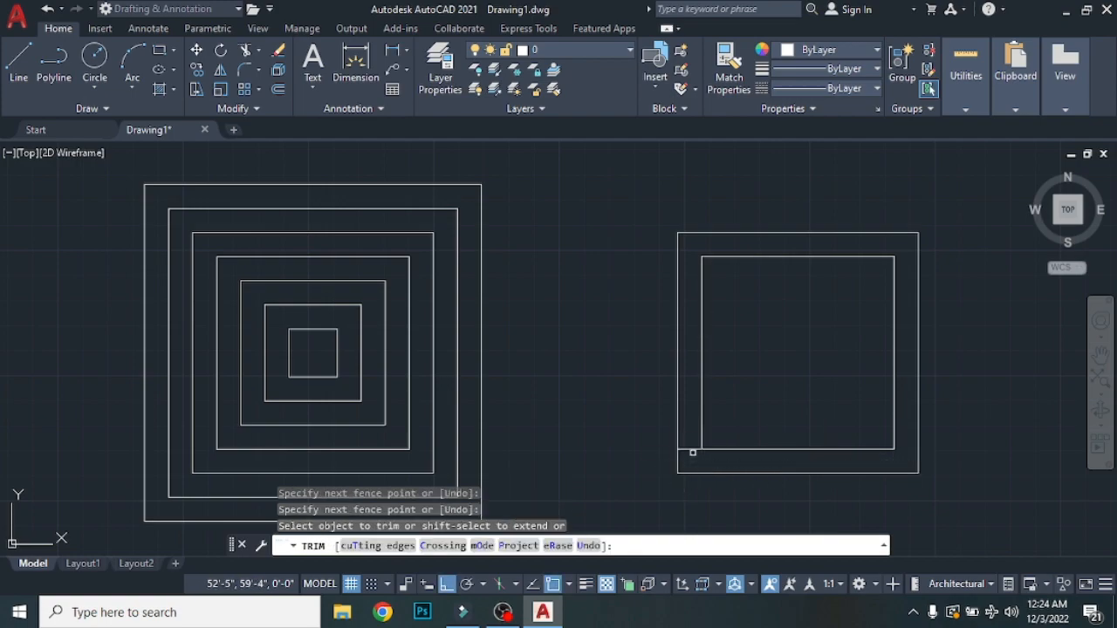
left_click(692, 451)
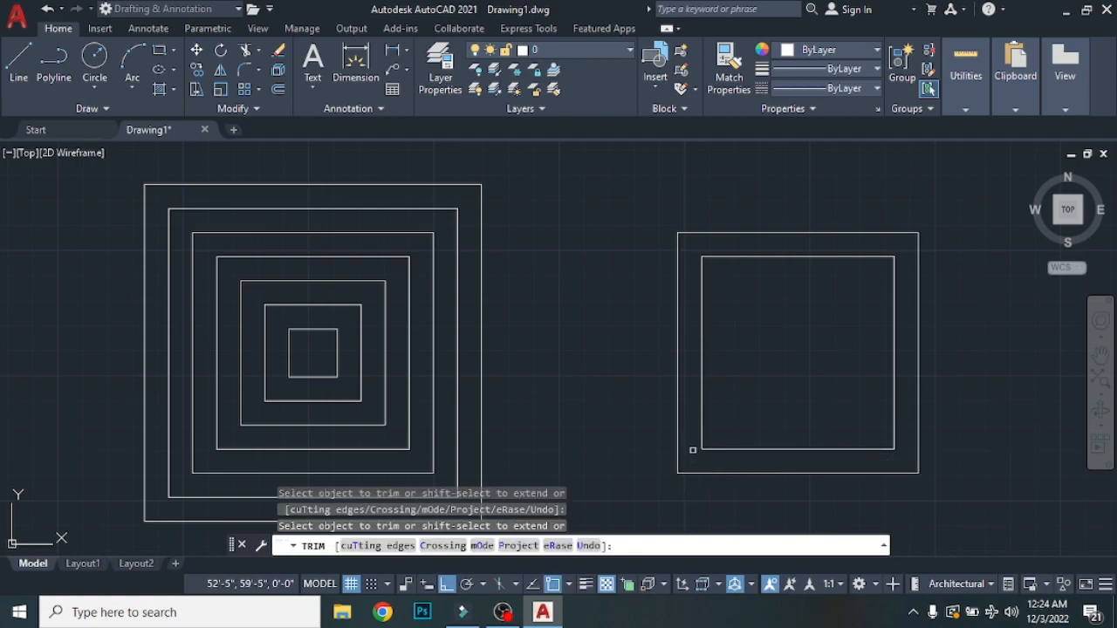